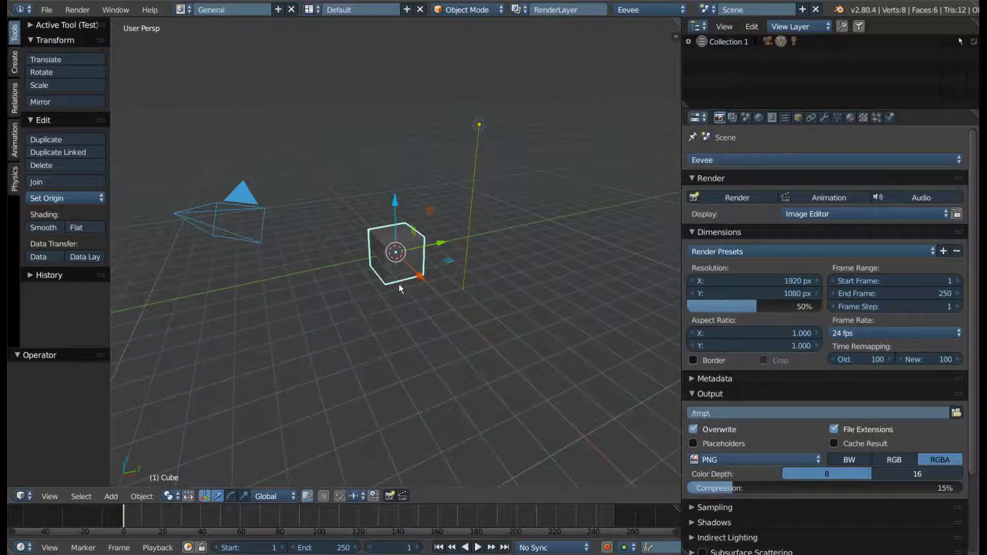
Delete the default cube and bring up the Add menu for grease pencil objects
middle_drag(399, 283, 418, 208)
key(x)
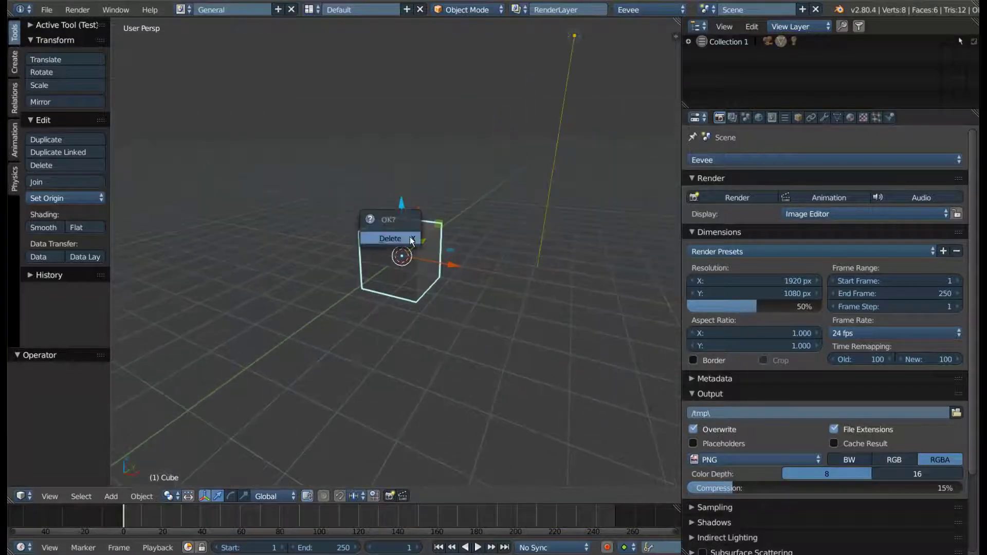
click(407, 241)
key(shift+a)
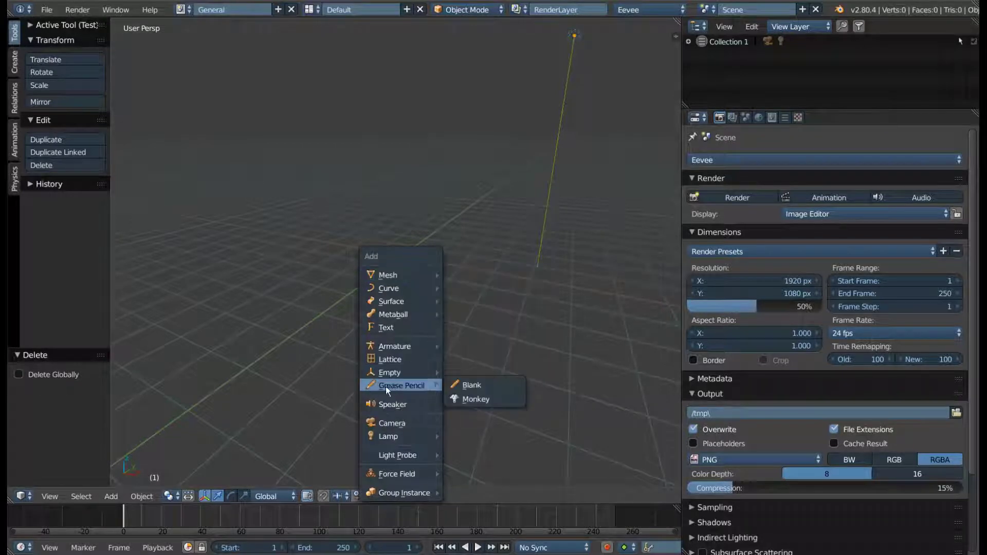
mouse_move(401, 384)
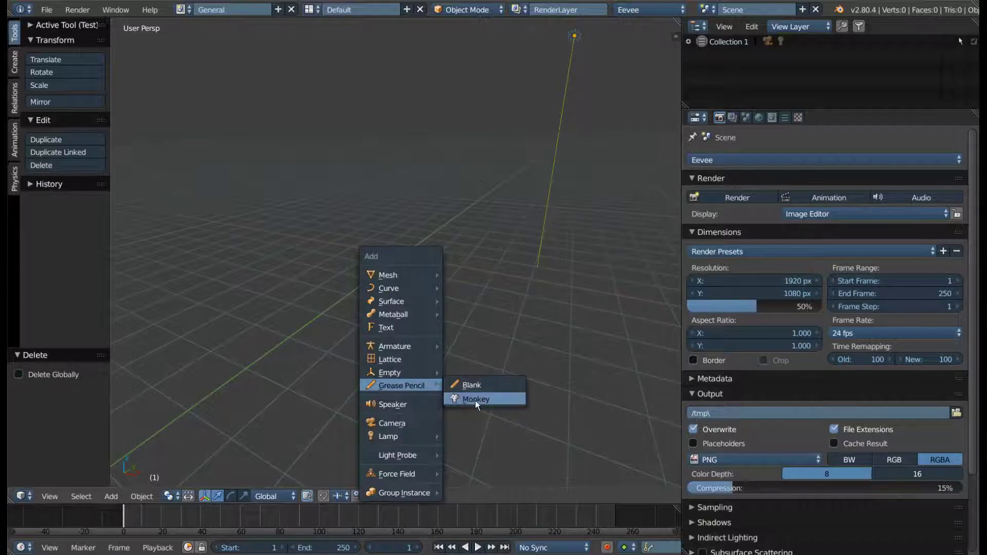
Add a grease pencil Monkey, view it from the front with rotation cleared, and show its layers
click(475, 400)
key(KP_1)
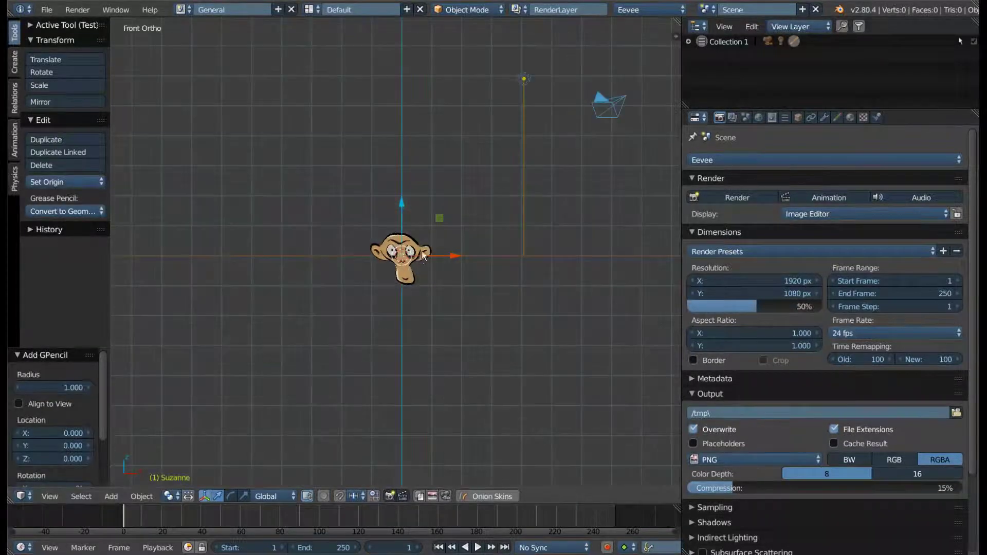
scroll(403, 265, up, 3)
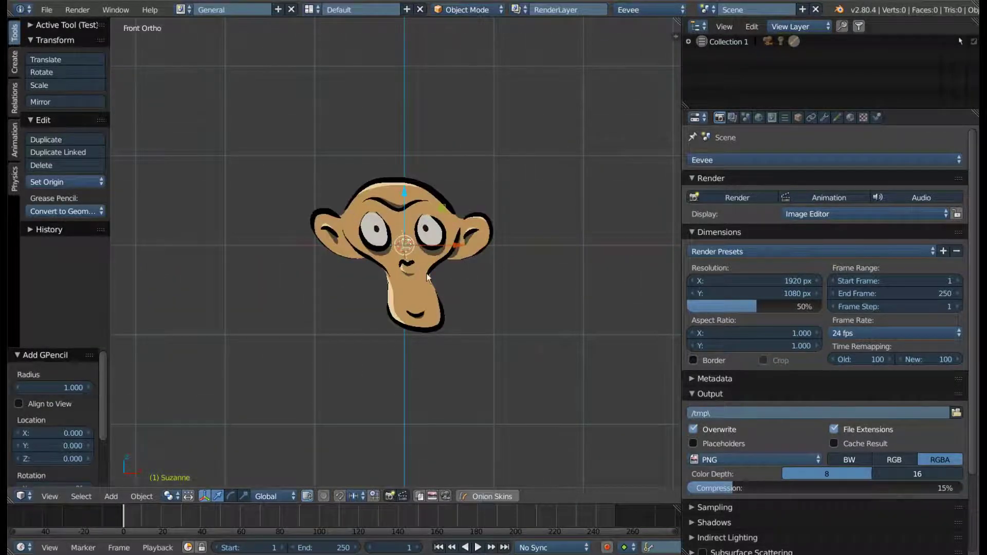
key(alt+r)
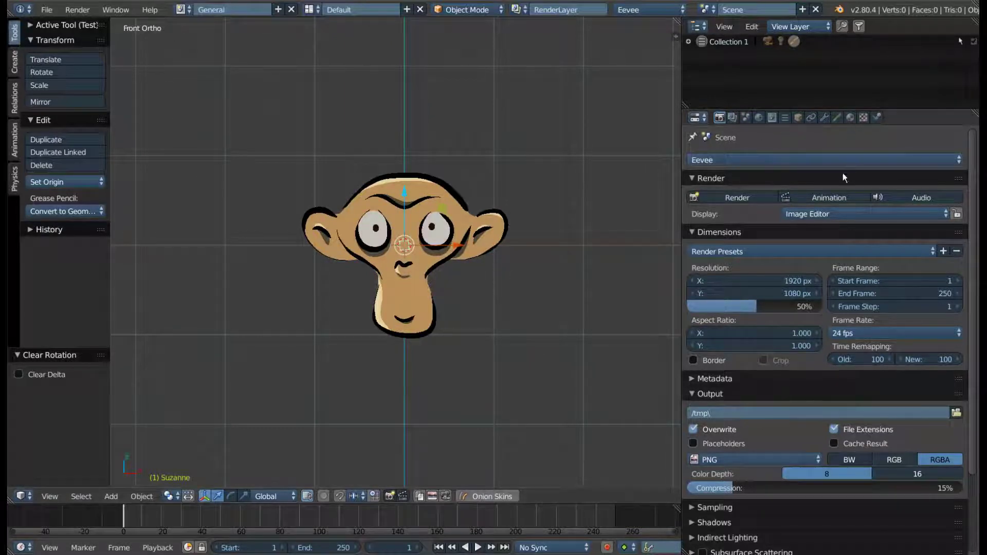
click(836, 118)
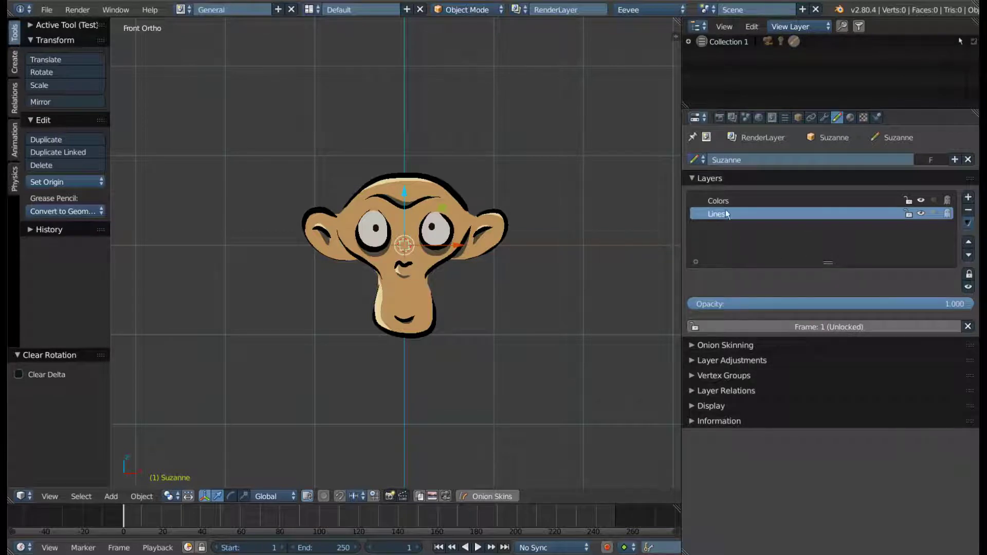
Inspect the monkey's data and transform settings, toggling Edit Mode and cancelling a trial move
click(696, 163)
click(800, 121)
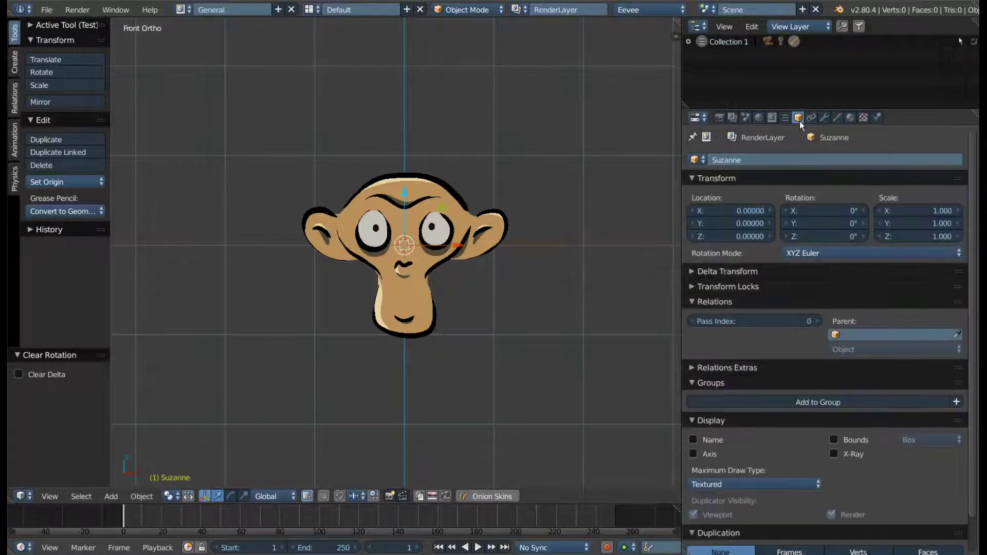
key(Tab)
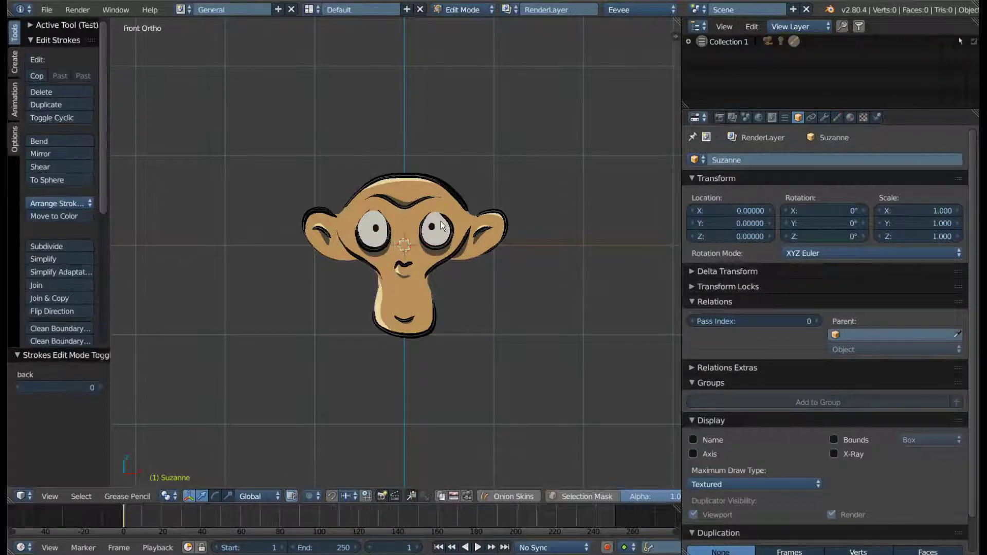
key(Tab)
key(g)
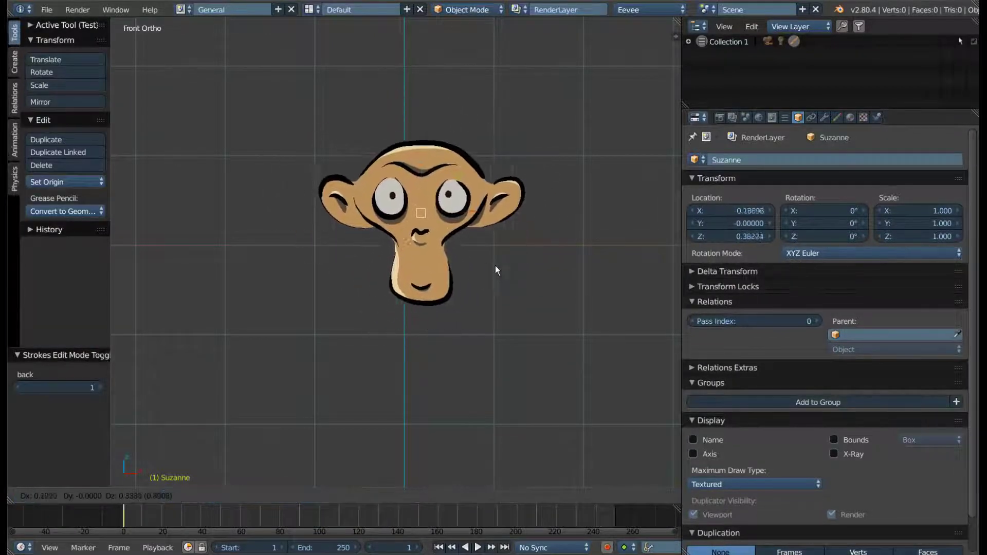
key(Escape)
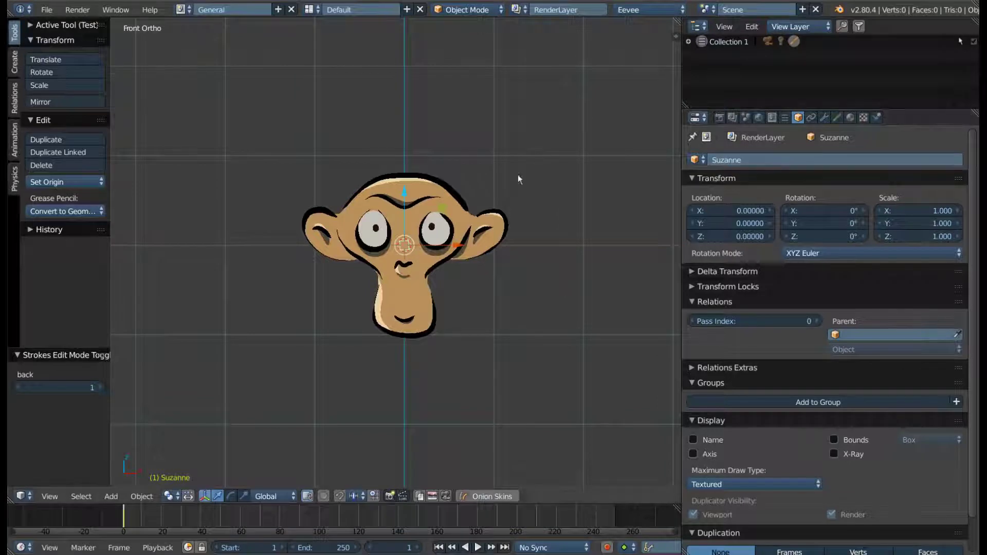
Expand Collection 1 and Suzanne in the Outliner, enter stroke Edit Mode, and show the layer settings
click(689, 41)
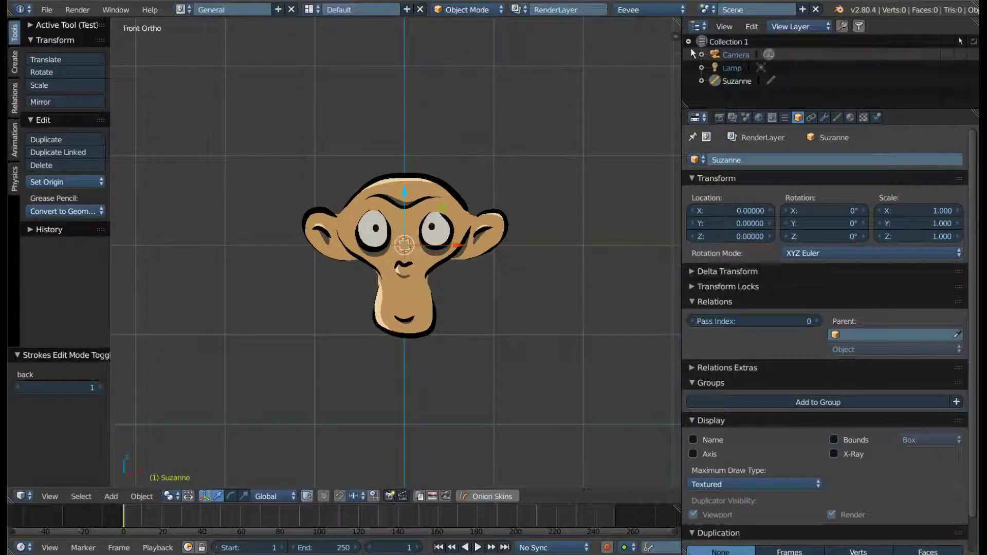
click(702, 81)
click(738, 94)
scroll(755, 100, down, 1)
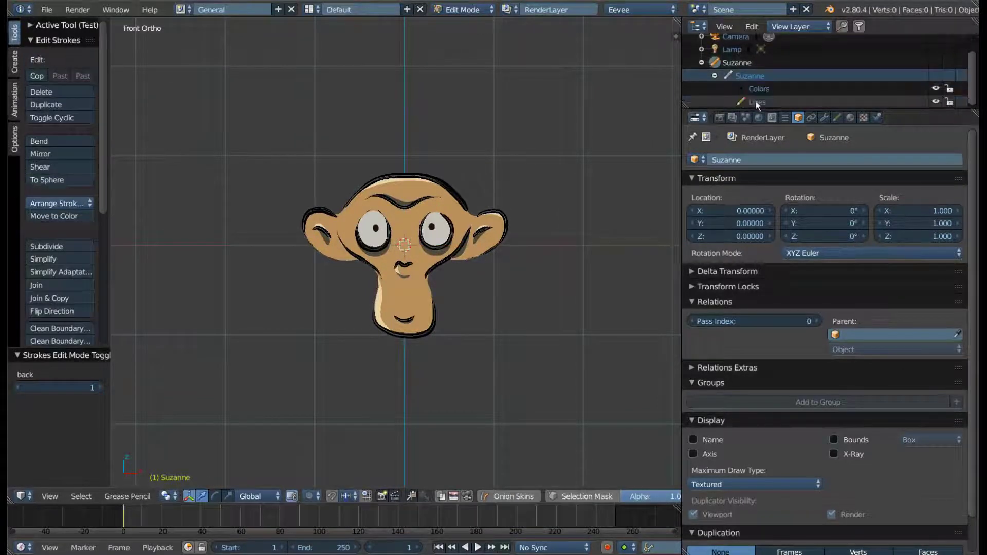
click(837, 118)
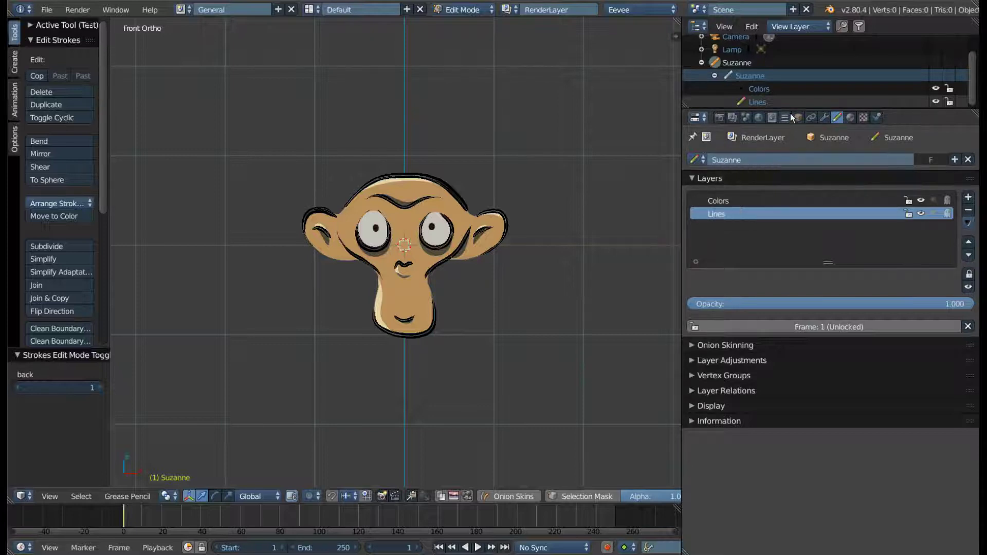
Drag the Outliner's lower border down so the hierarchy shows down to the Lines layer
drag(791, 109, 794, 145)
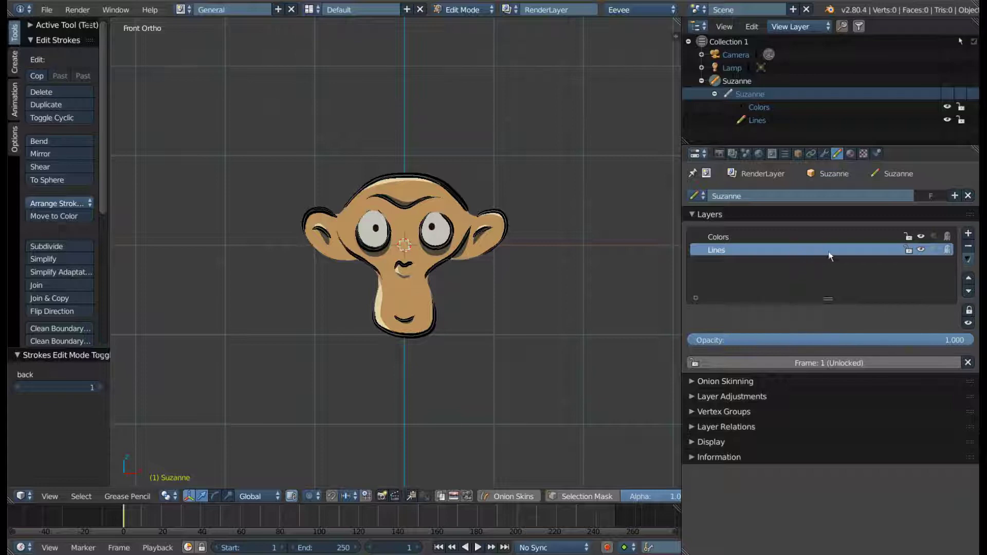
Rename Suzanne's grease pencil data to 'Сюзанна' and return to Object Mode
click(738, 197)
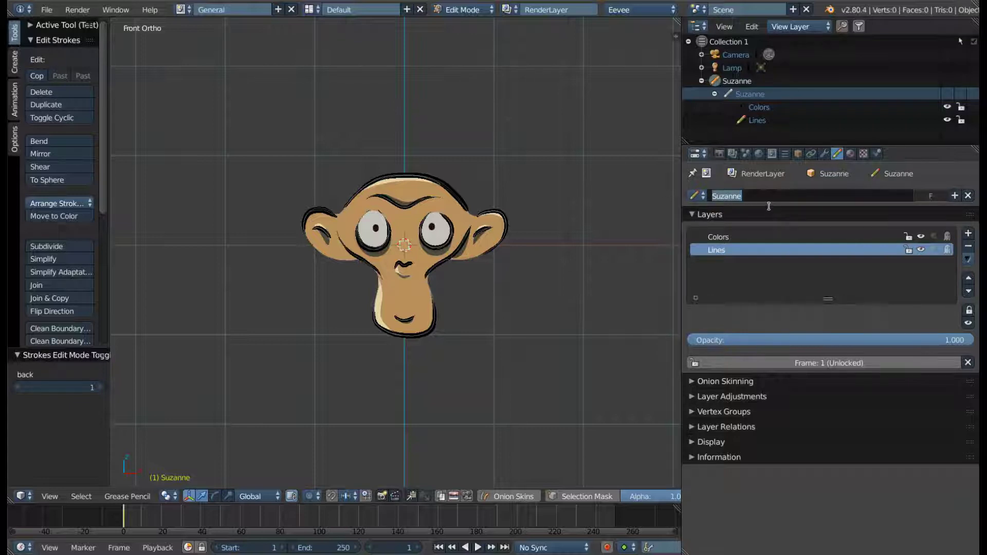
text(Сюзанна)
key(Return)
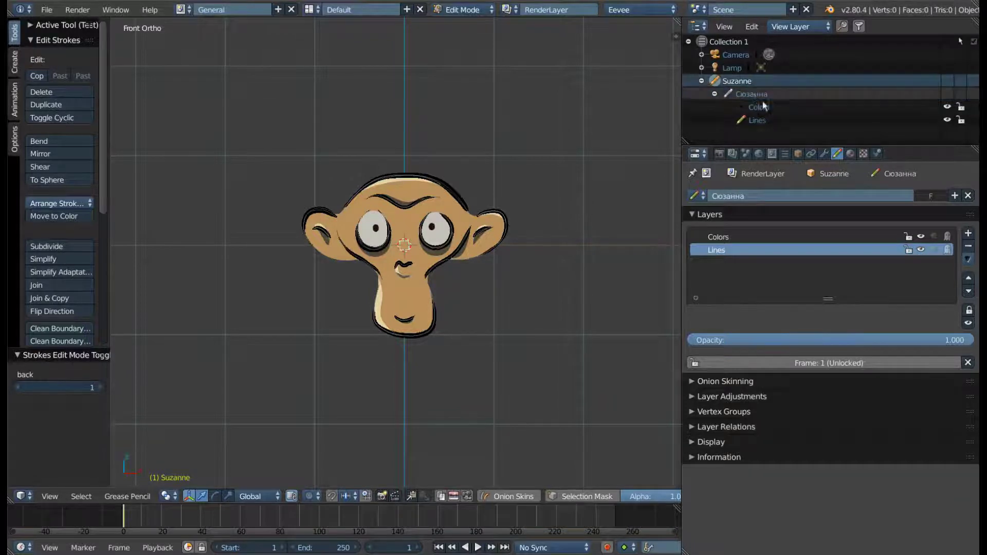
click(768, 95)
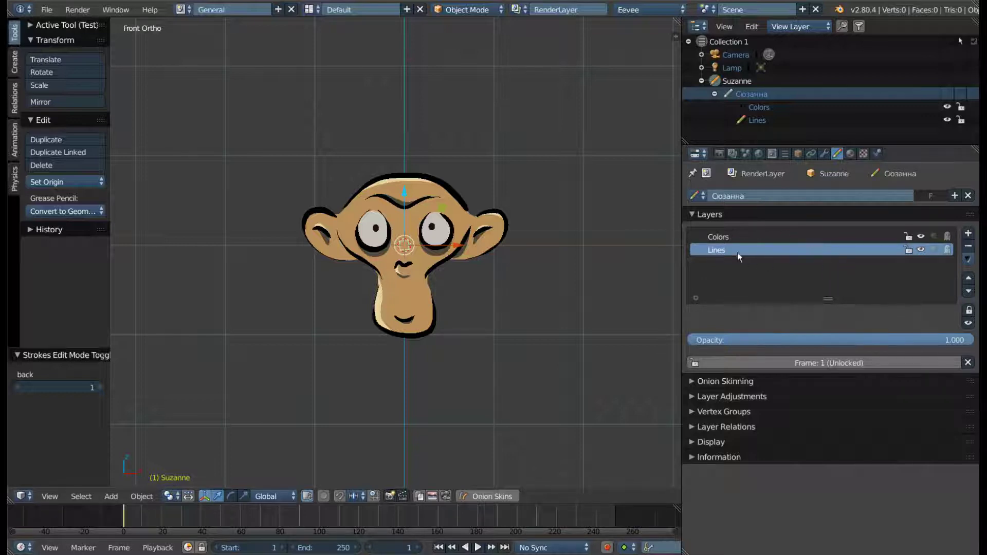
click(732, 237)
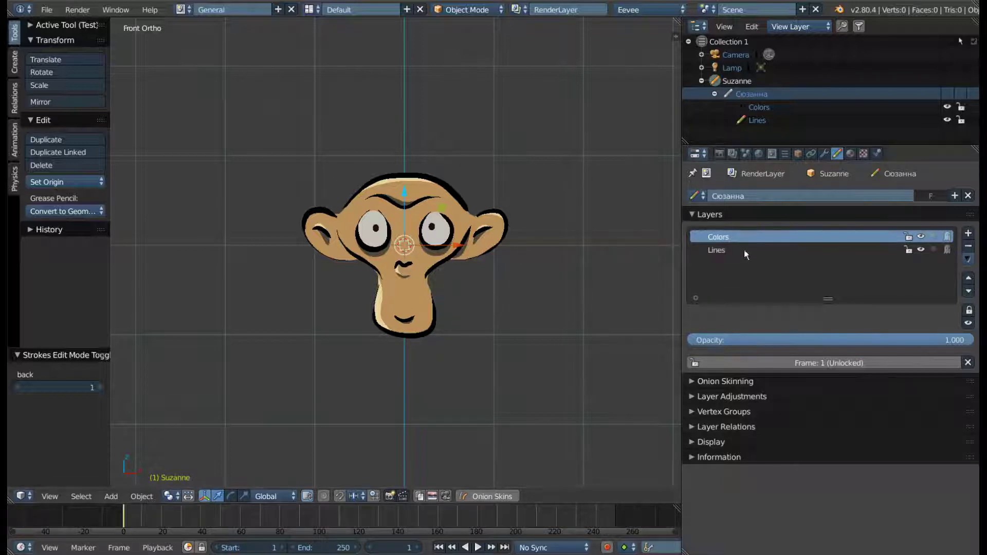
click(742, 249)
click(738, 238)
click(742, 251)
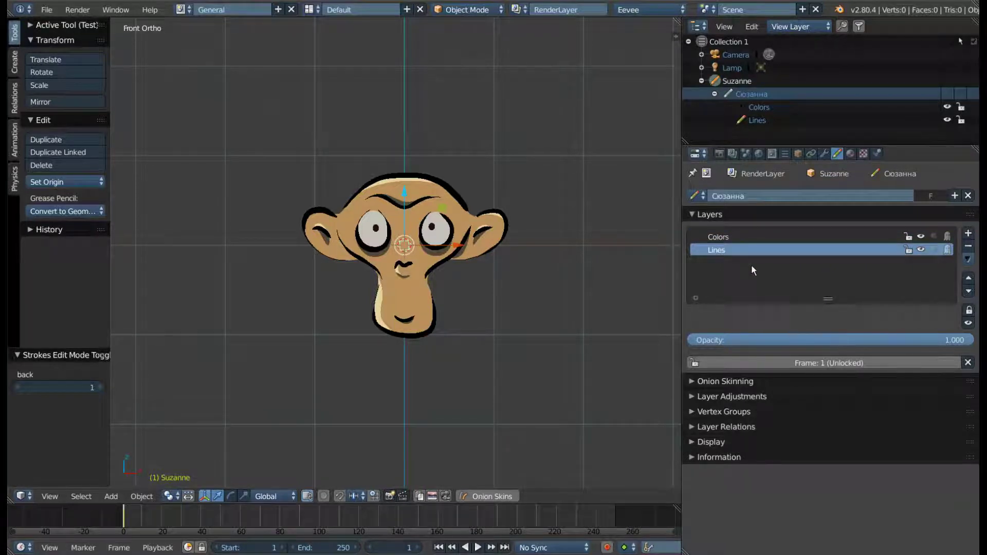
click(844, 239)
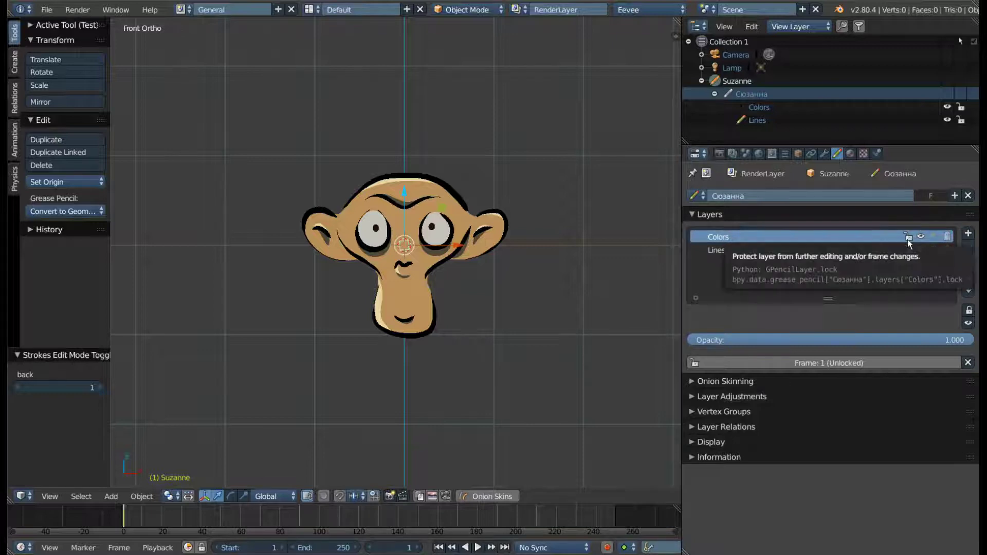
click(909, 237)
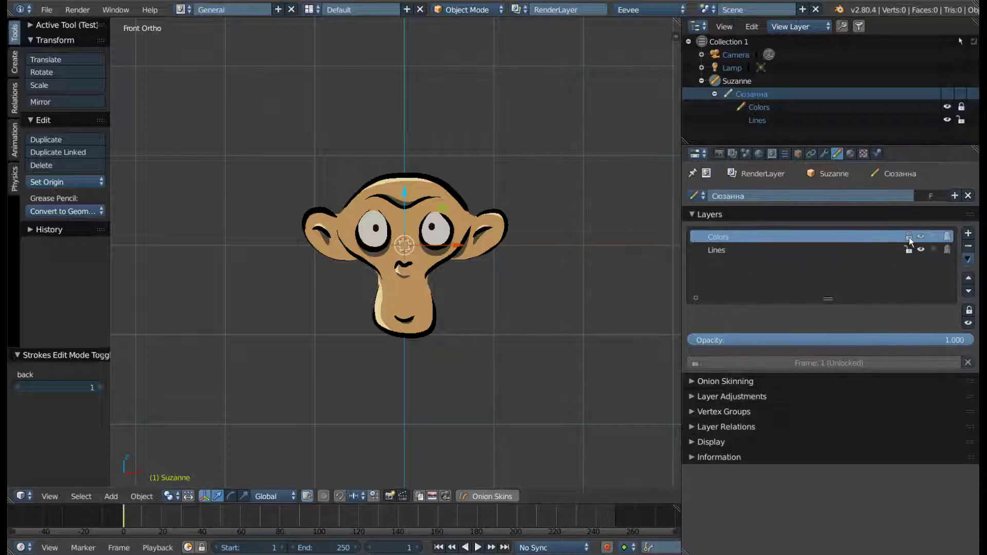
click(909, 237)
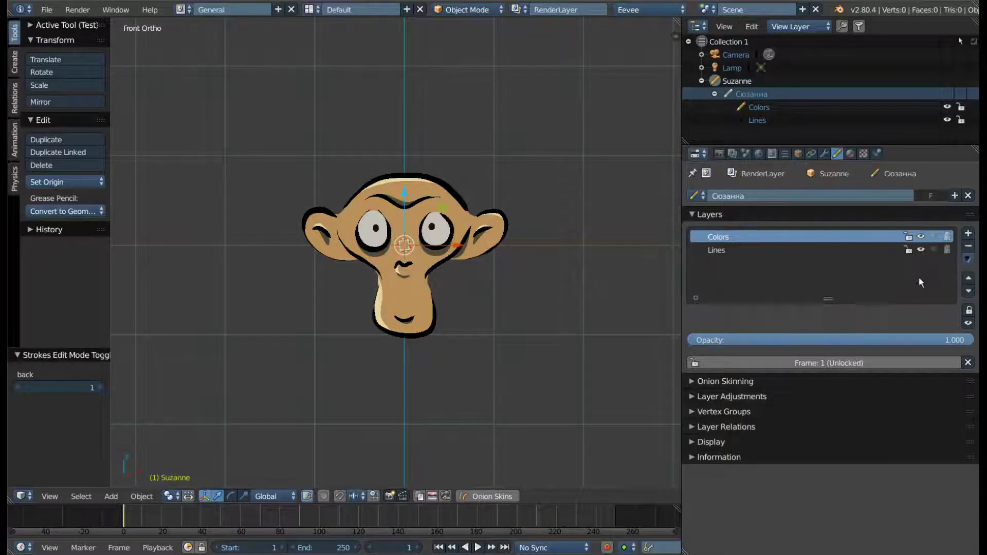
click(920, 236)
click(920, 236)
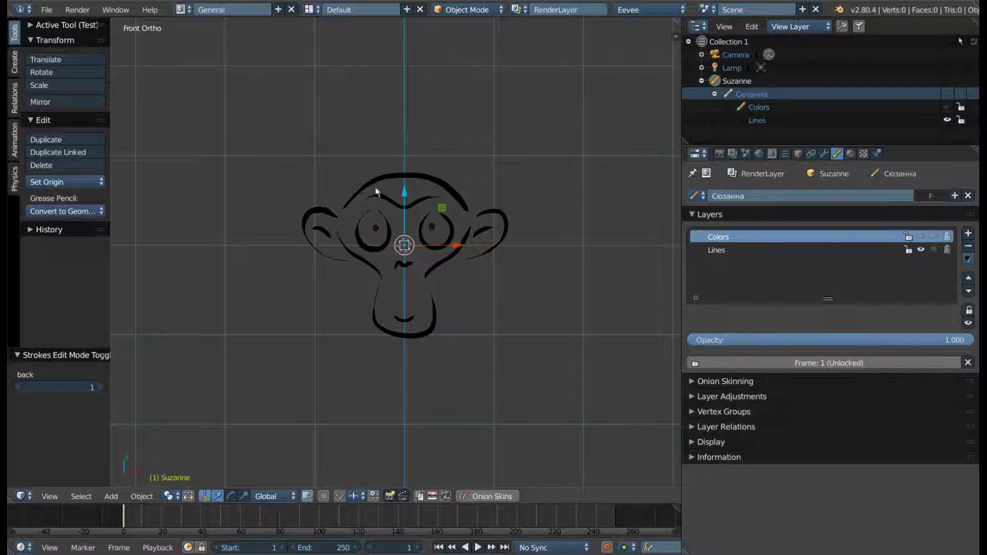
click(920, 236)
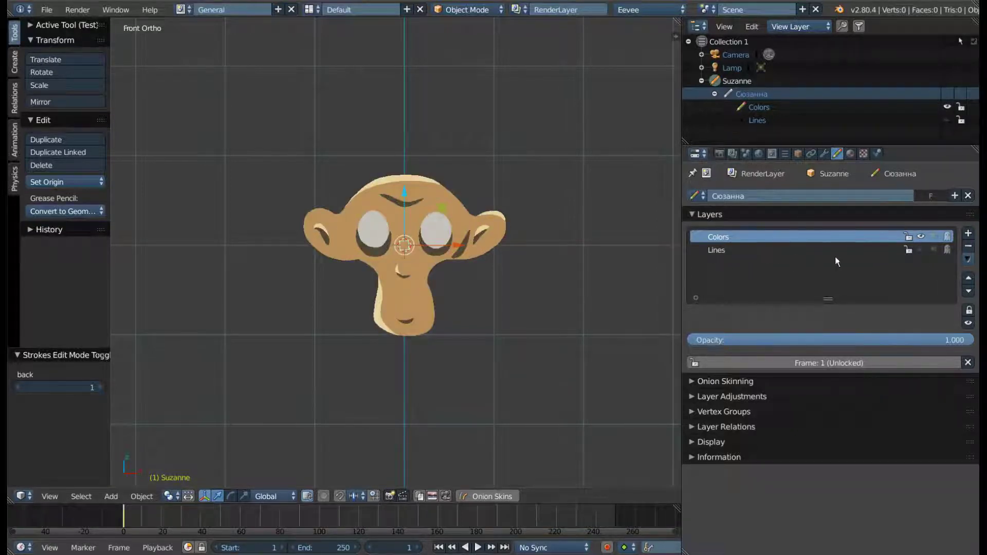
click(920, 250)
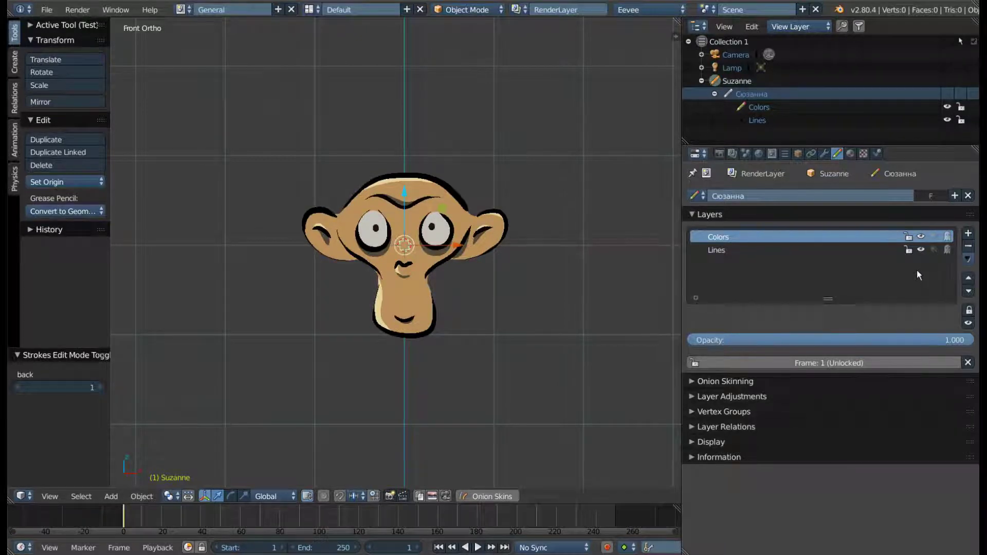
click(933, 236)
click(934, 236)
click(966, 261)
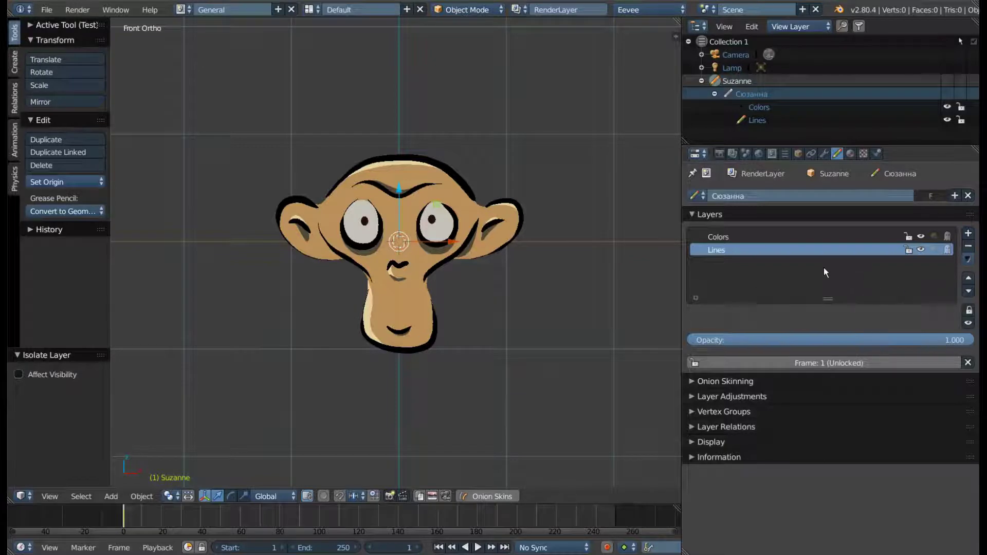
Reorder the layers so Lines sits below Colors in the Layers list
click(969, 278)
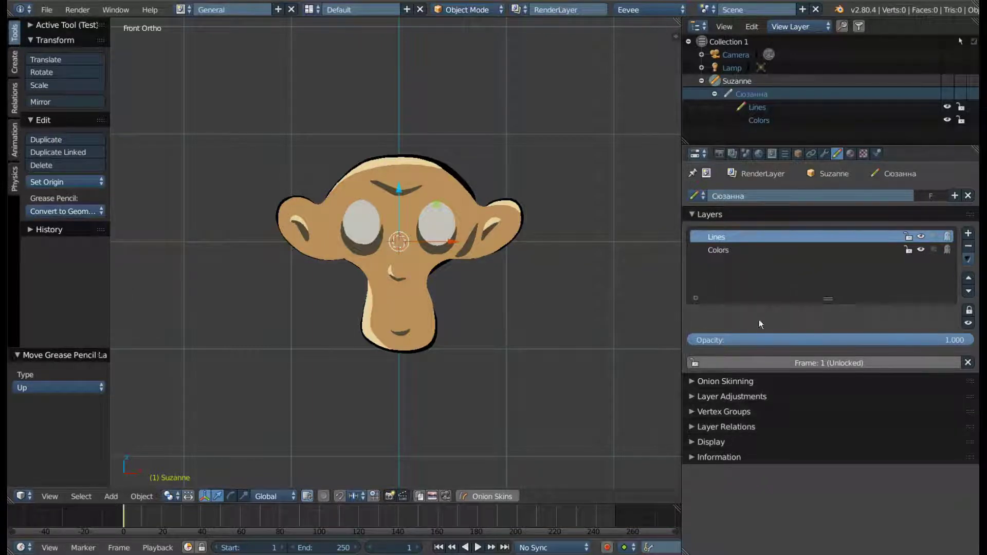
drag(830, 298, 828, 334)
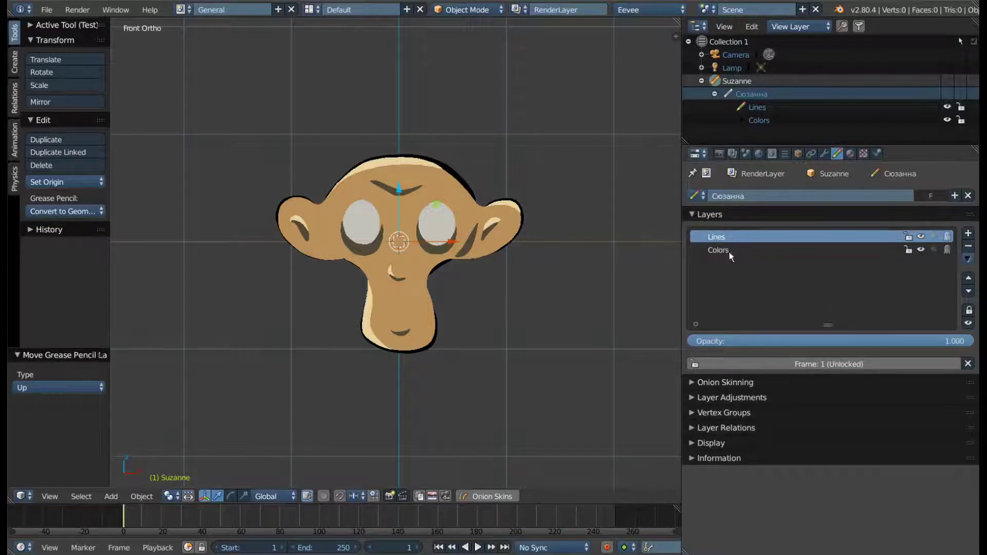
click(968, 289)
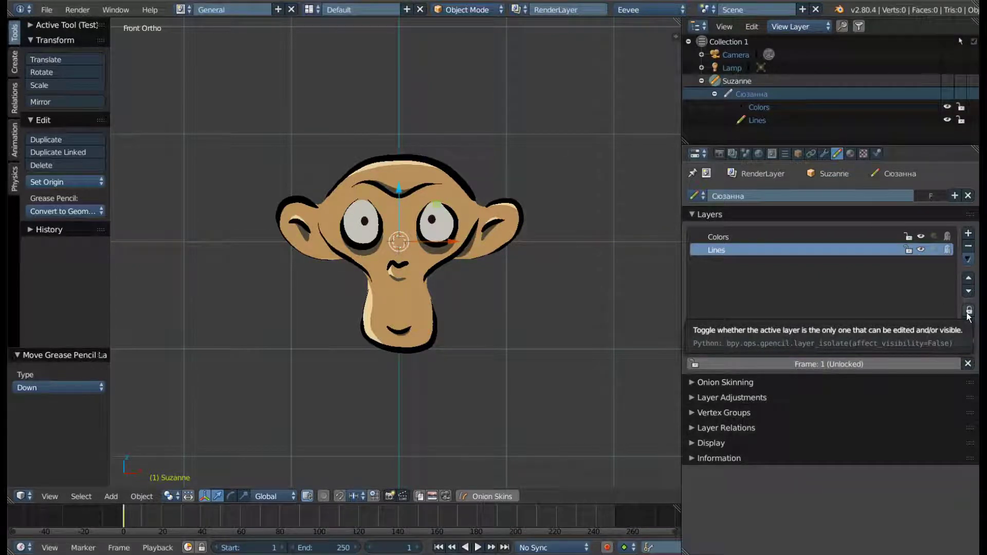
click(968, 311)
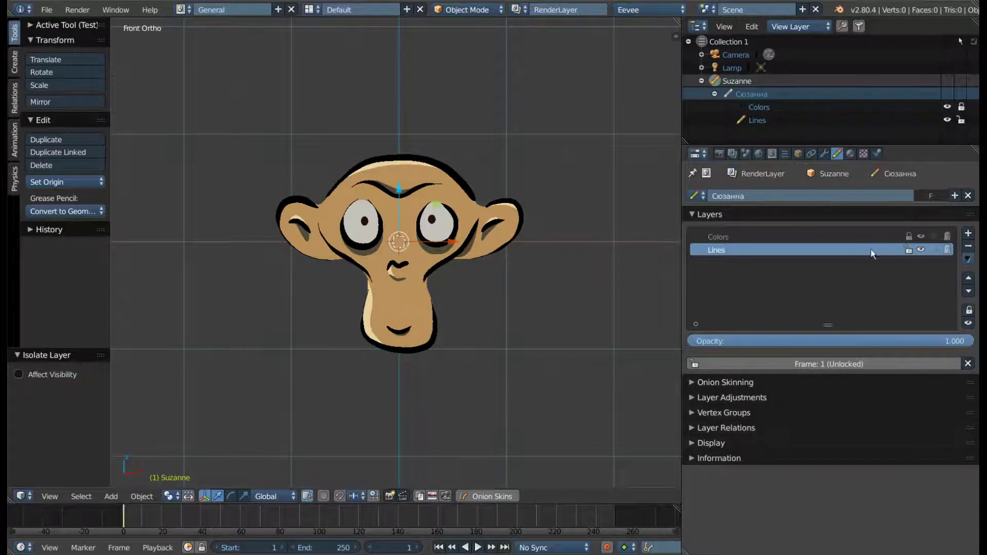
click(968, 310)
click(968, 325)
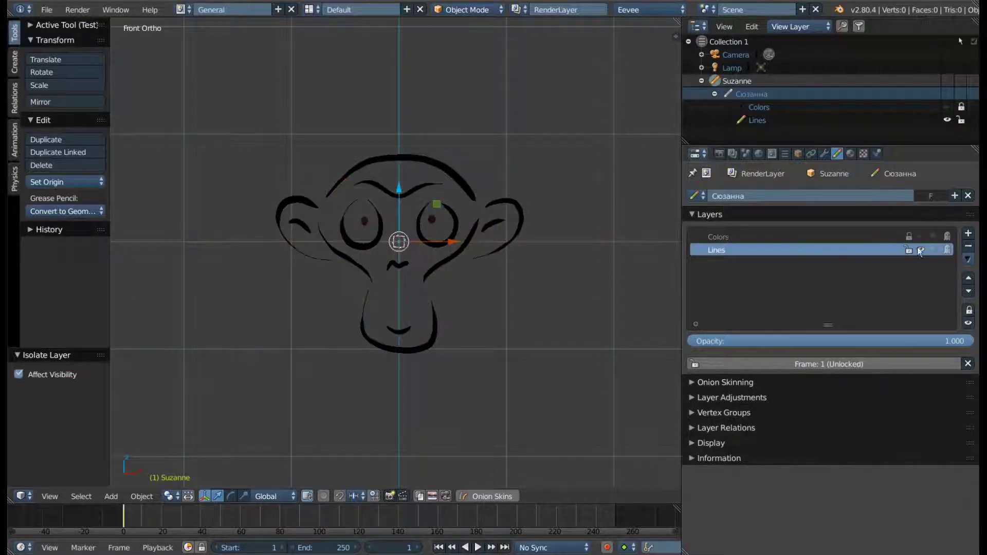
click(968, 324)
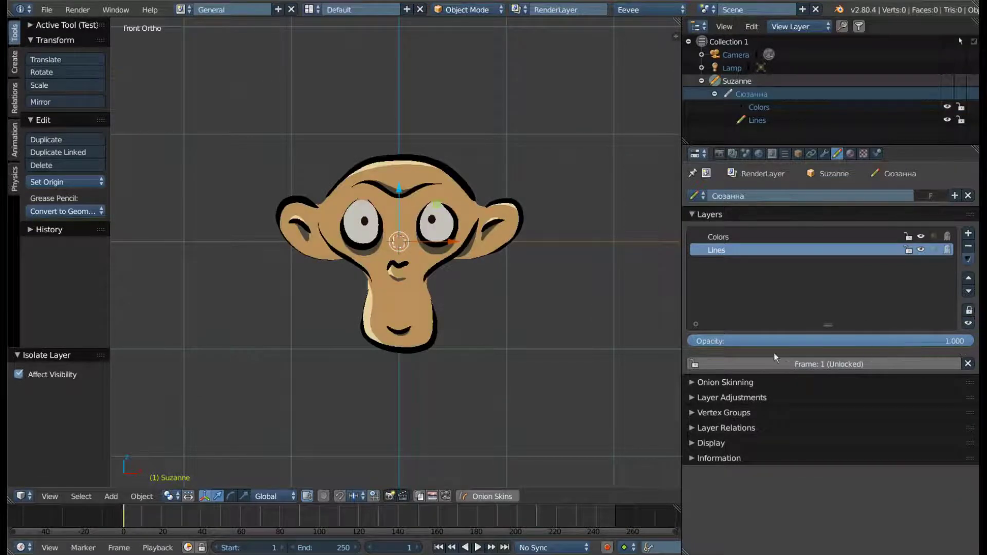
mouse_move(960, 344)
mouse_down()
mouse_move(695, 341)
mouse_move(960, 342)
mouse_up()
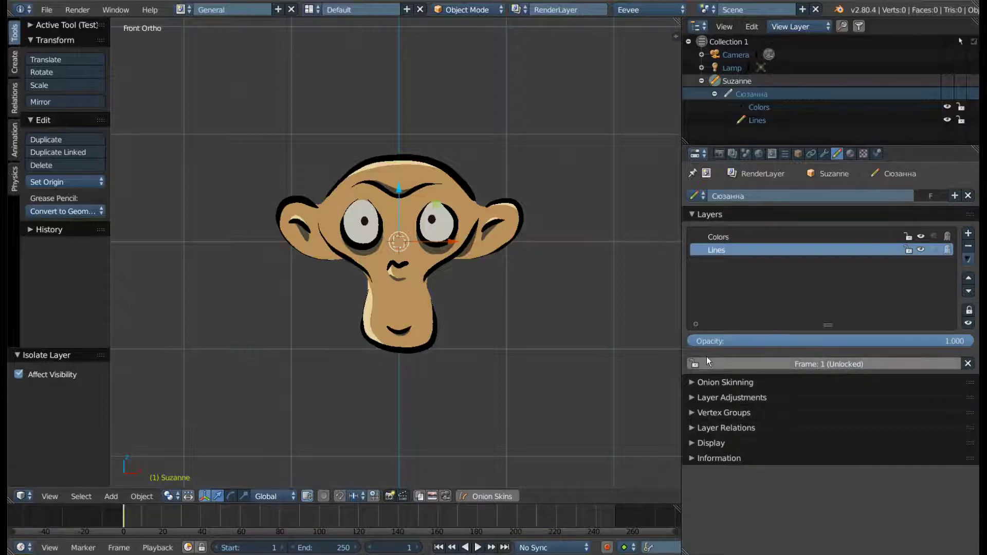
Collapse the Layers panel, expand Onion Skinning, and enable Onion Skins
click(692, 215)
click(695, 229)
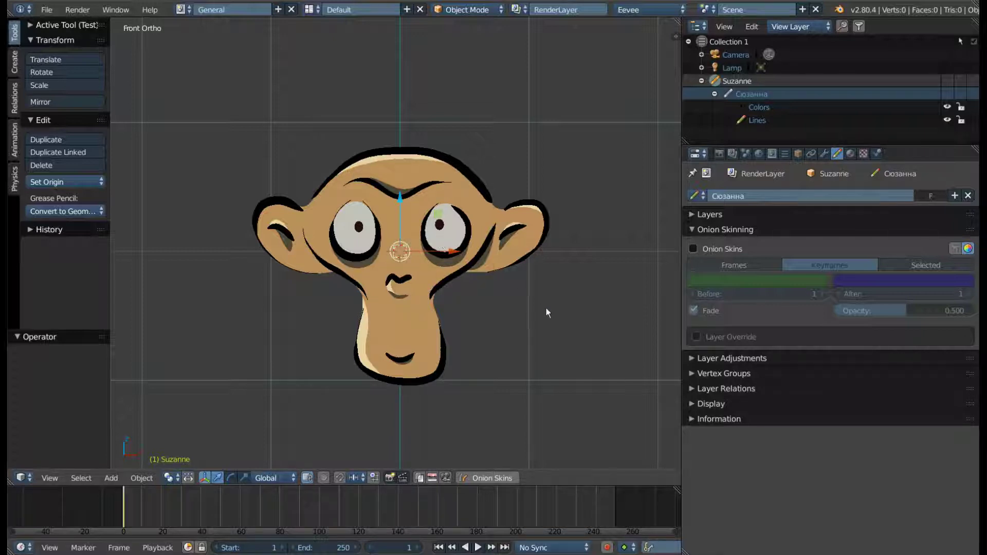
click(693, 249)
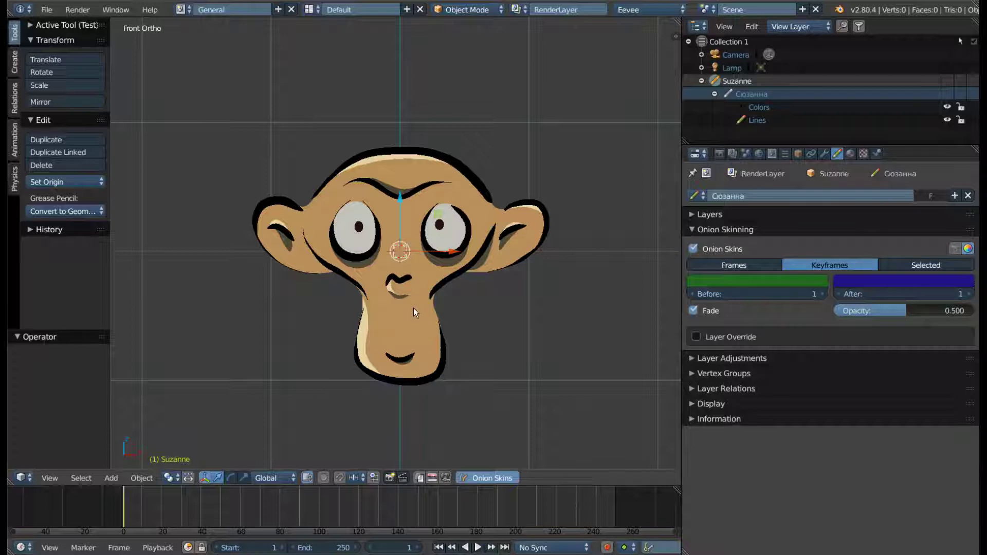
Enter stroke Edit Mode and set the animation end frame to 40
key(Tab)
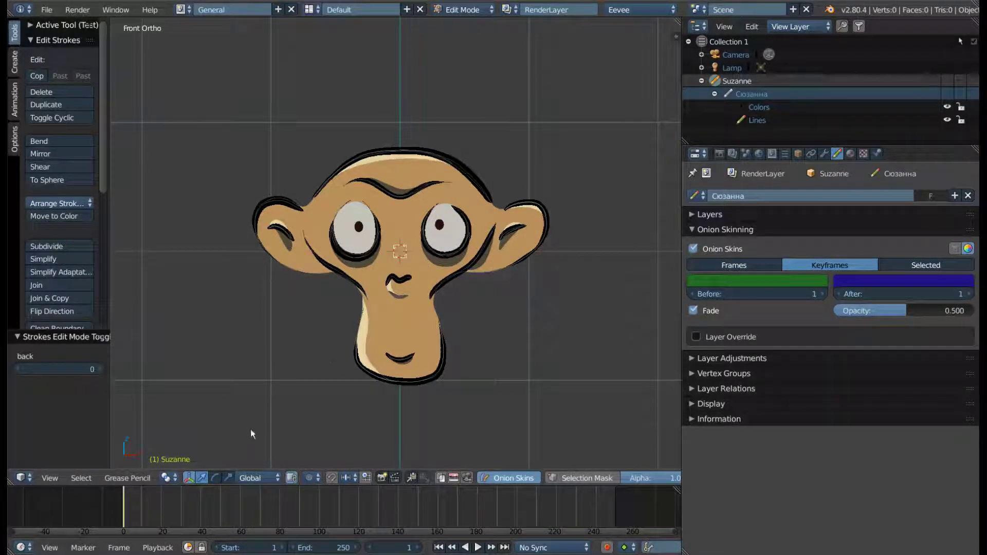
click(332, 547)
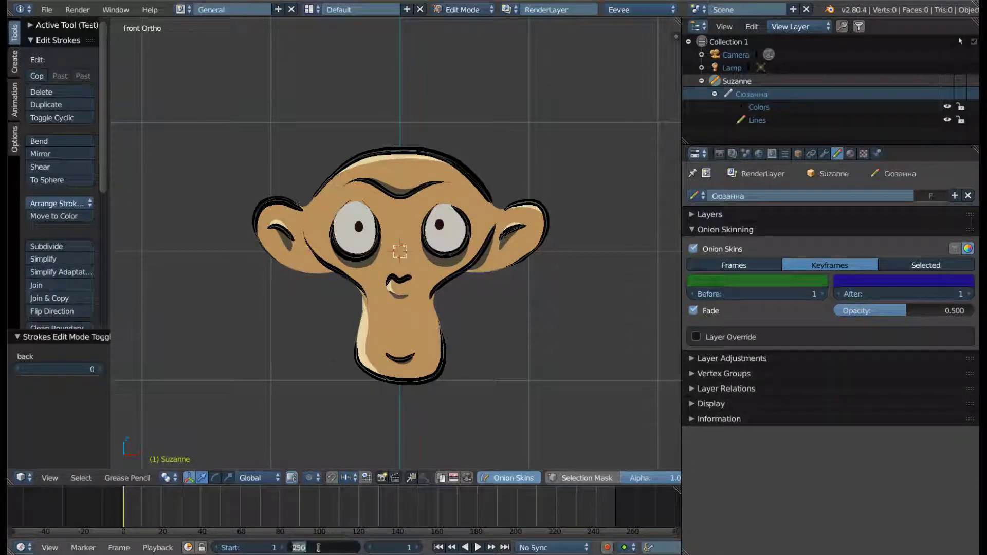
text(40)
key(Return)
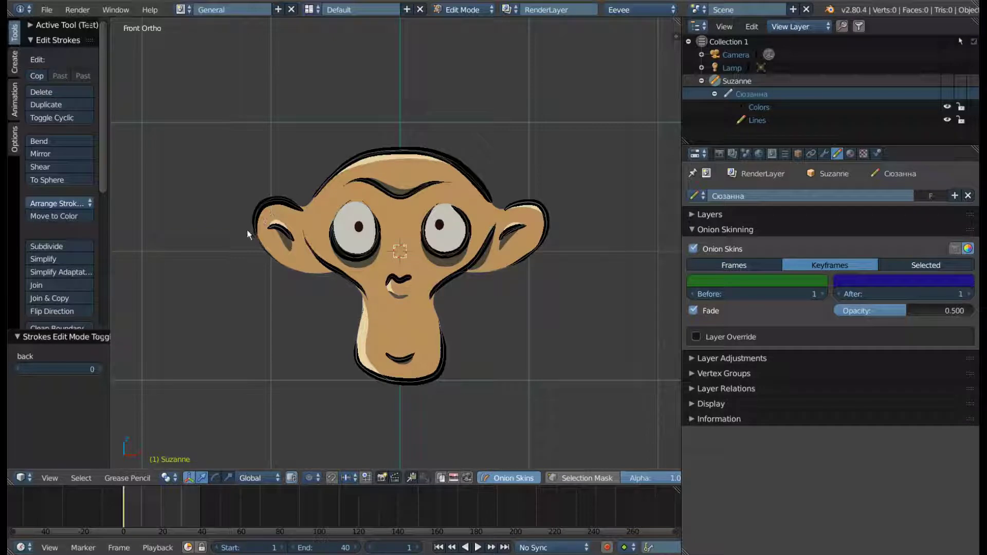
Select the connected outline stroke with Ctrl+L, then clear the selection
click(404, 155)
key(ctrl+l)
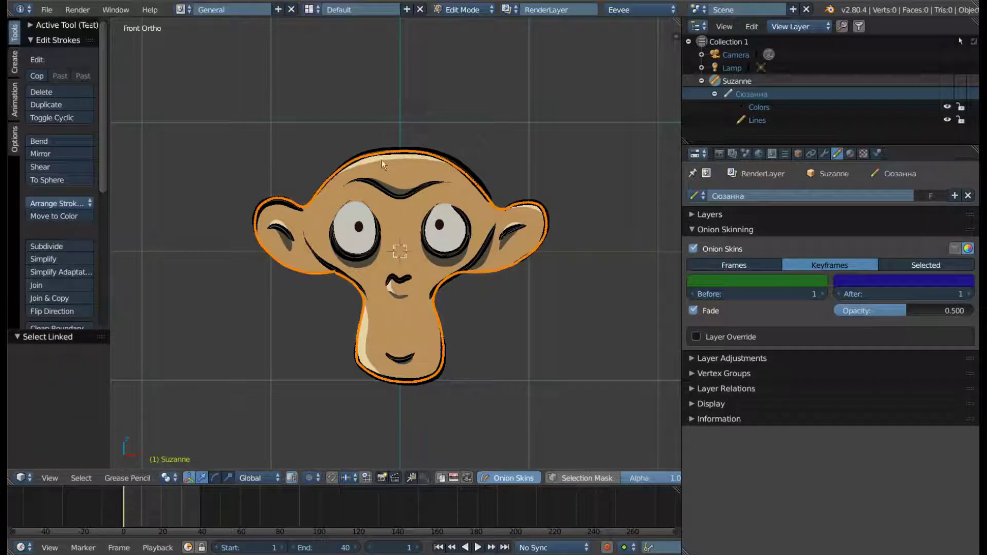
click(403, 153)
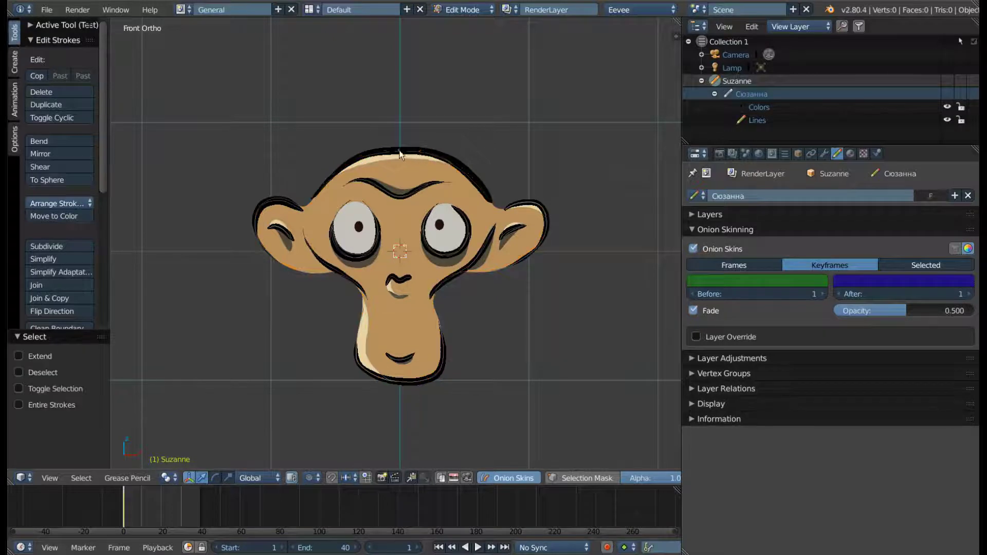
Select the whole top-of-head stroke and turn on Proportional Editing
click(400, 154)
key(ctrl+l)
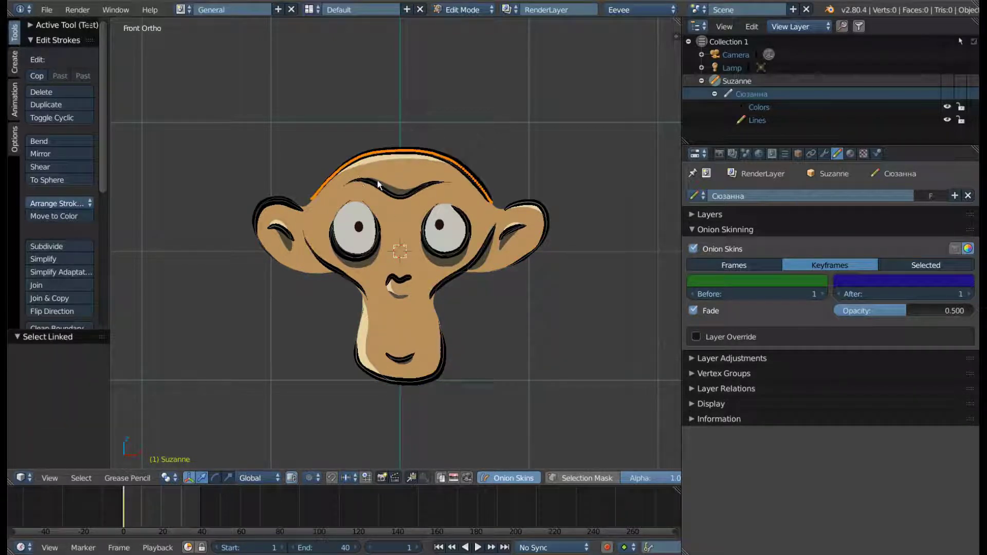
scroll(397, 178, down, 1)
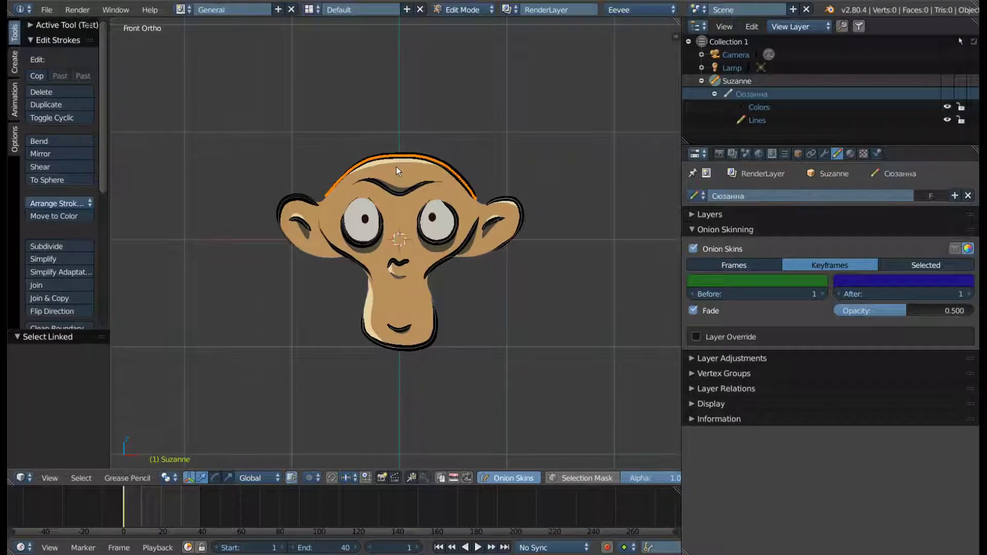
click(311, 478)
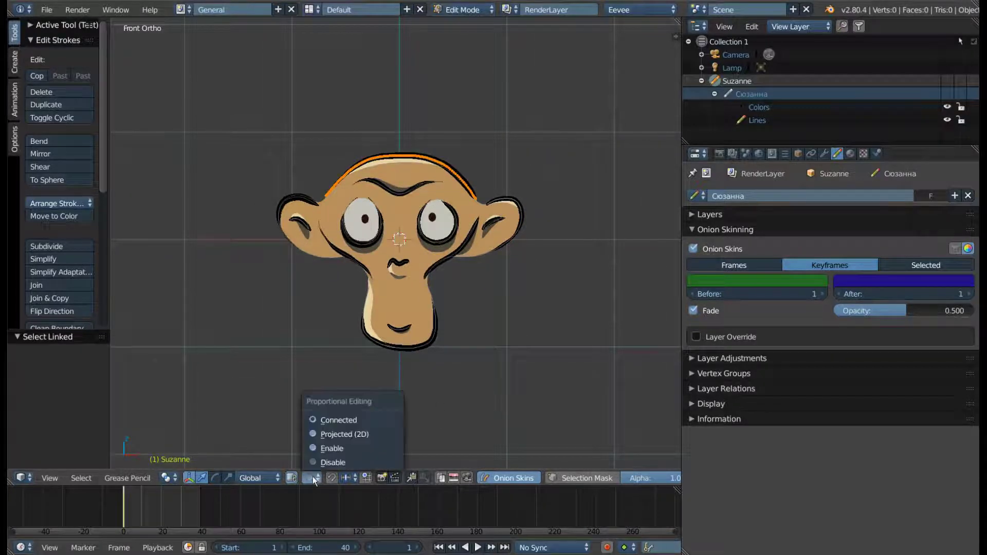
click(332, 448)
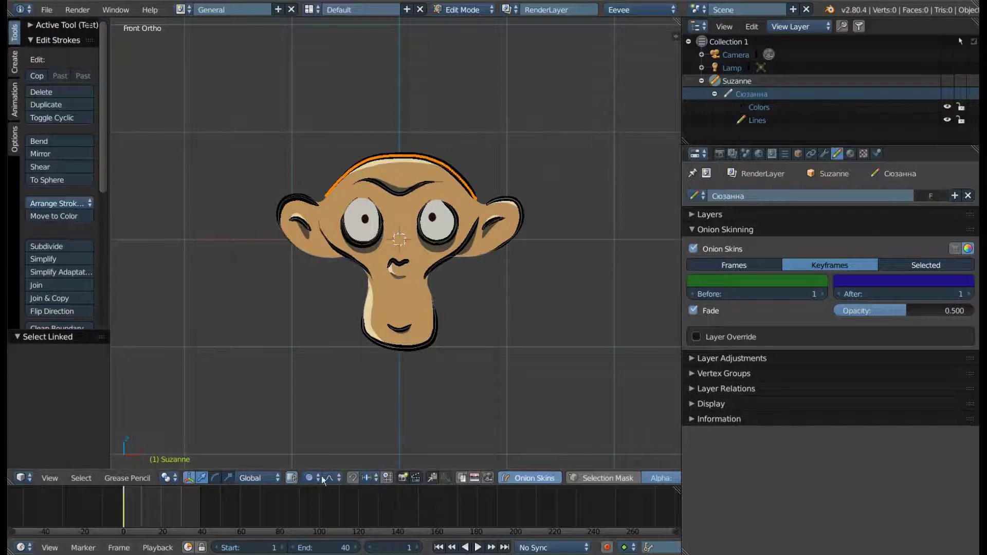
Raise the top-of-head stroke 0.247 along Z with proportional falloff
scroll(401, 180, up, 2)
key(g)
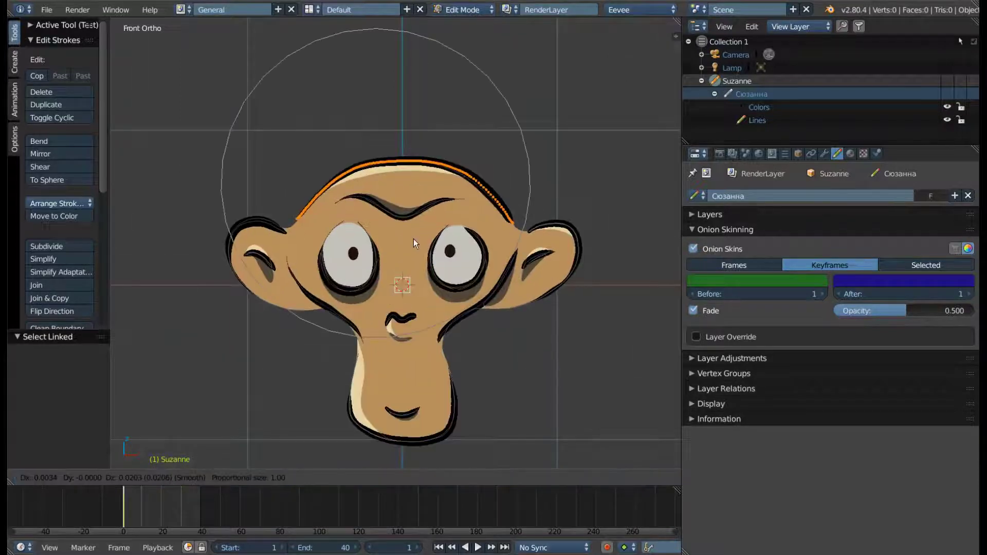
scroll(436, 259, up, 6)
key(z)
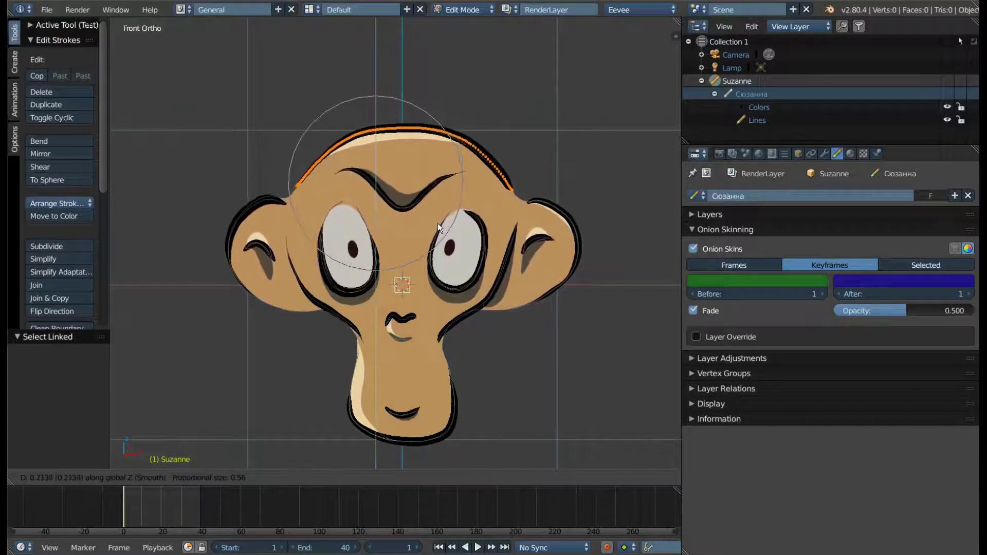
click(437, 221)
scroll(411, 329, down, 2)
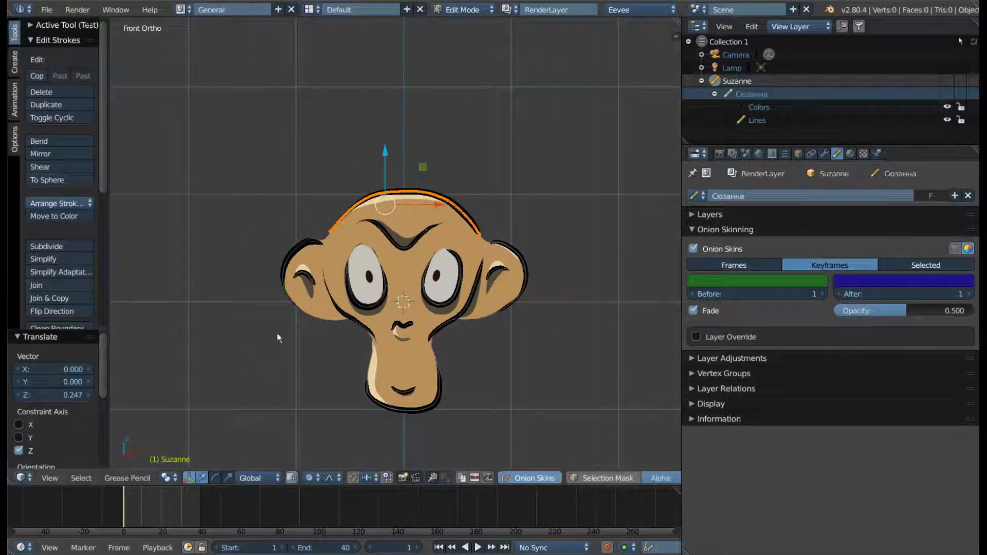
On frame 20, lower the top-of-head strokes 0.341 along Z
drag(125, 517, 131, 514)
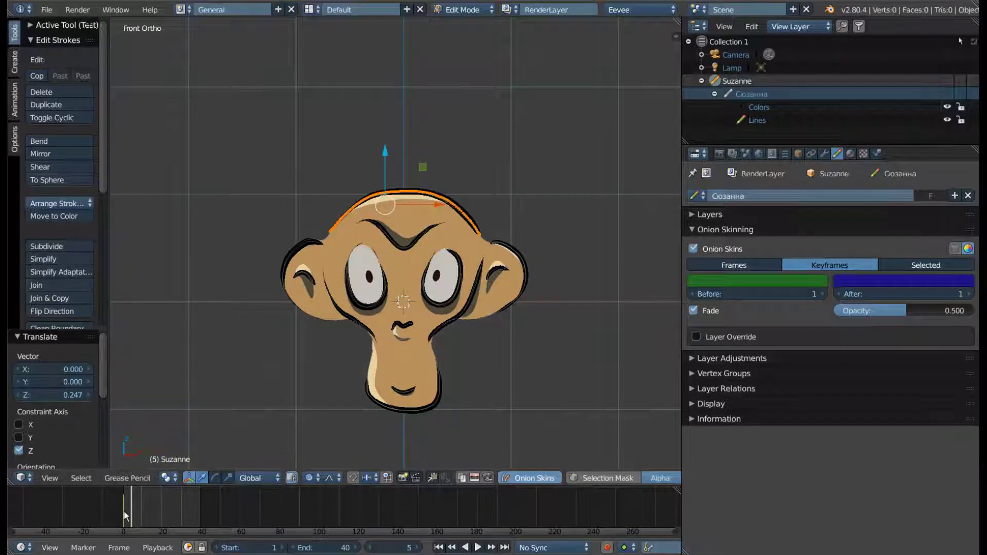
drag(125, 516, 162, 518)
key(Escape)
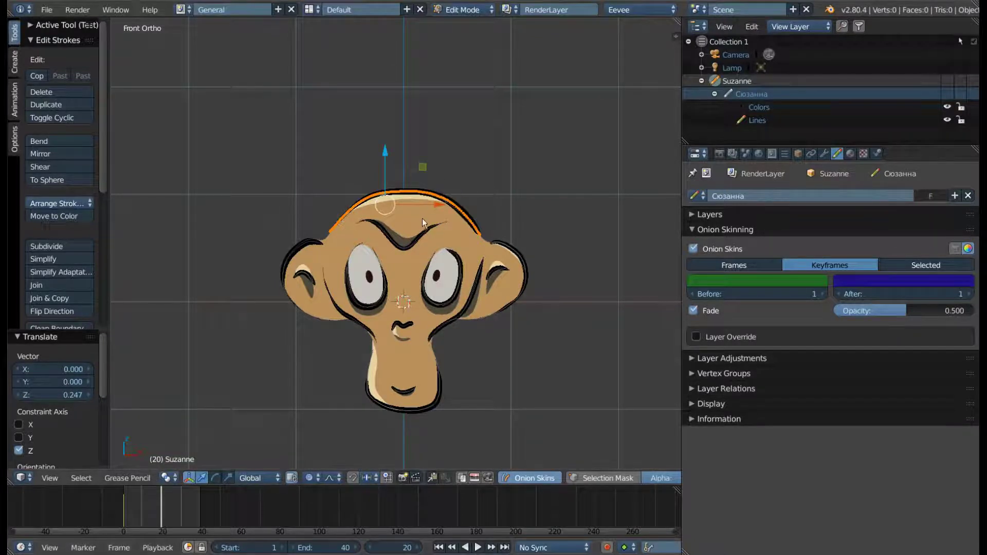
key(g)
key(z)
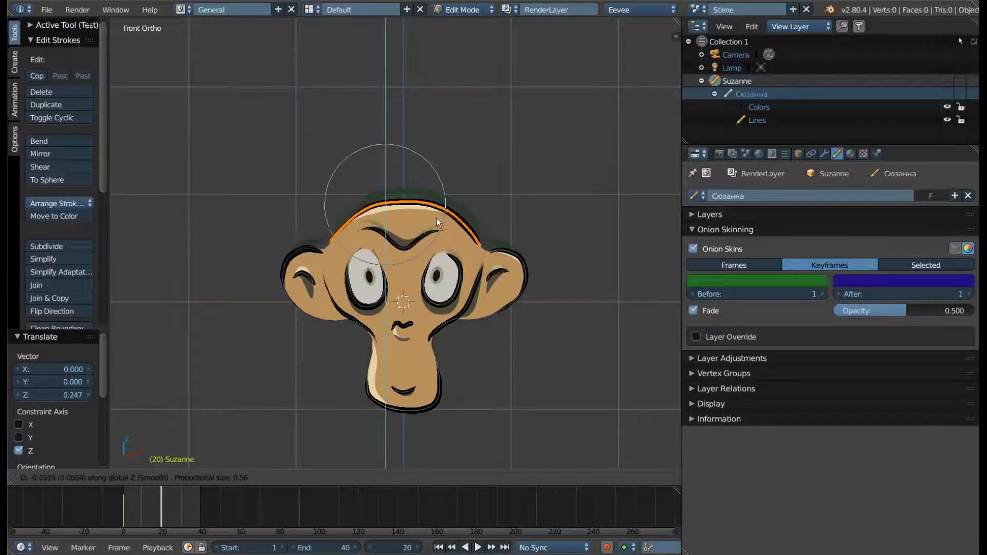
click(442, 244)
scroll(384, 341, up, 1)
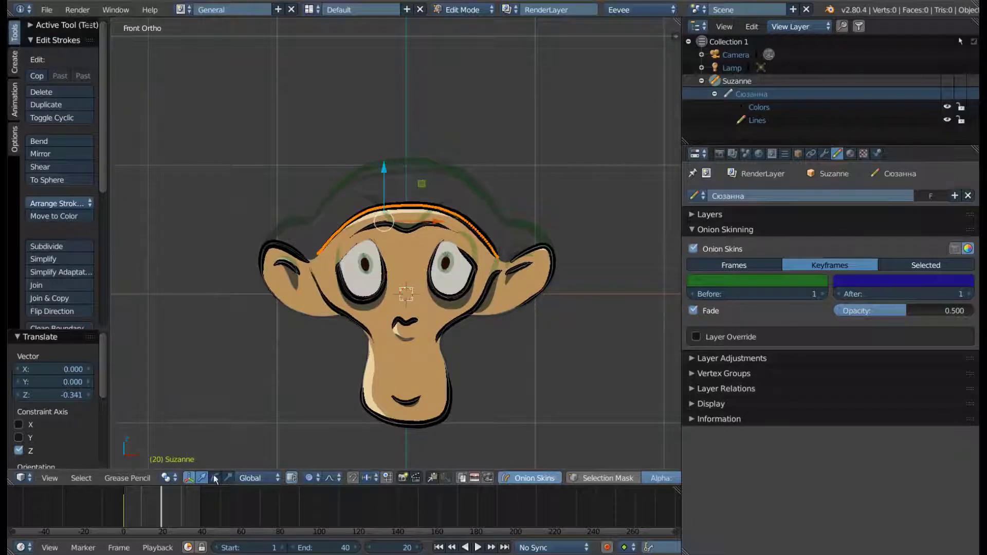
On frame 40, shift the top-of-head strokes 0.162 along Z
click(200, 517)
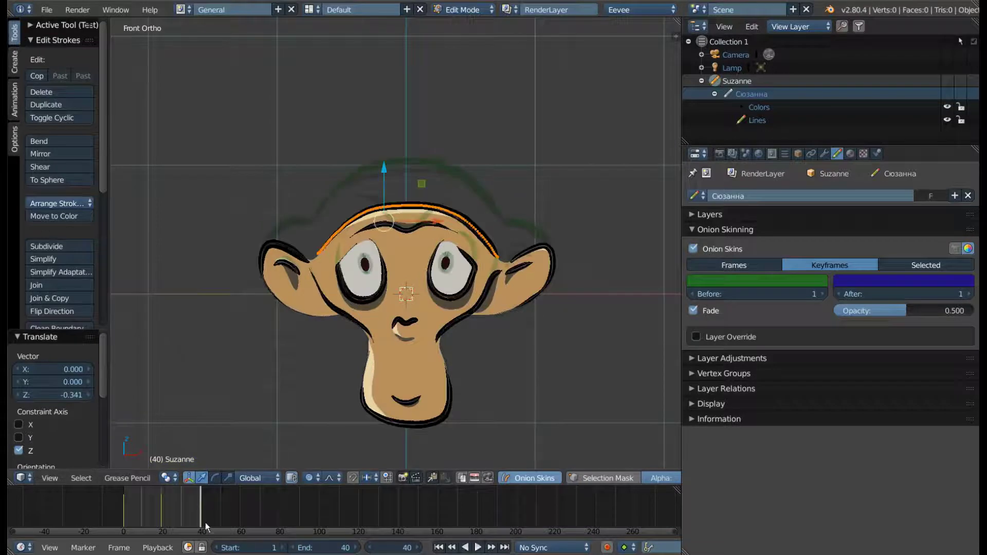
key(g)
key(z)
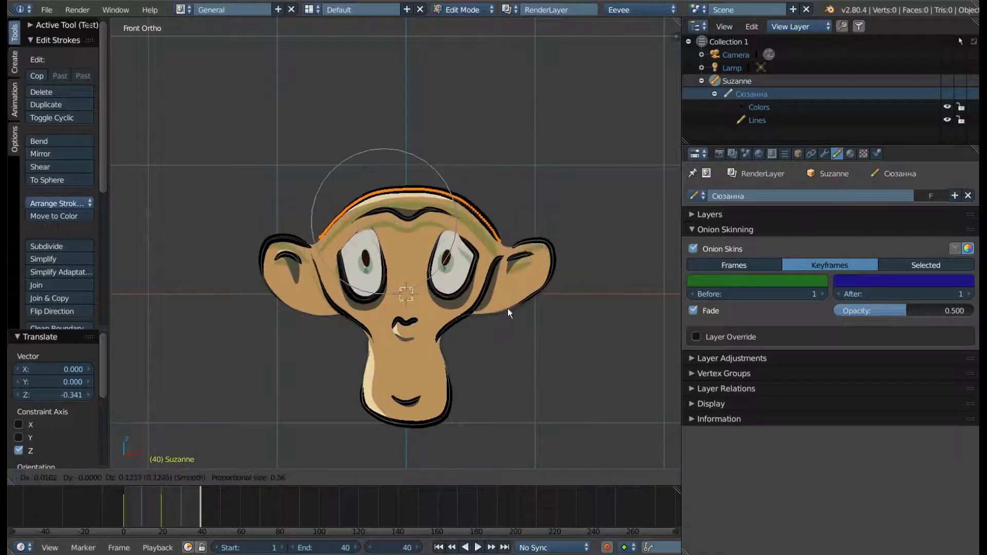
click(504, 297)
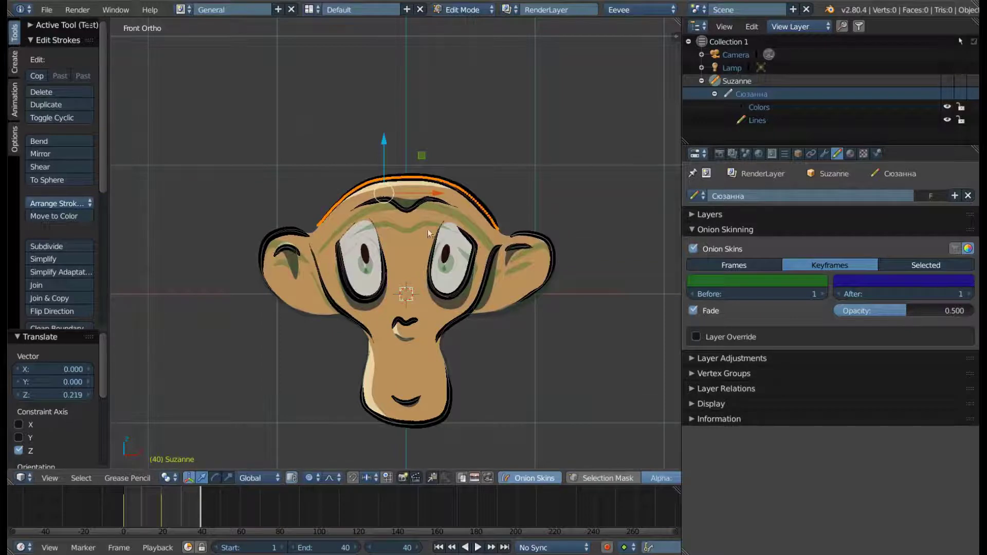
key(g)
key(z)
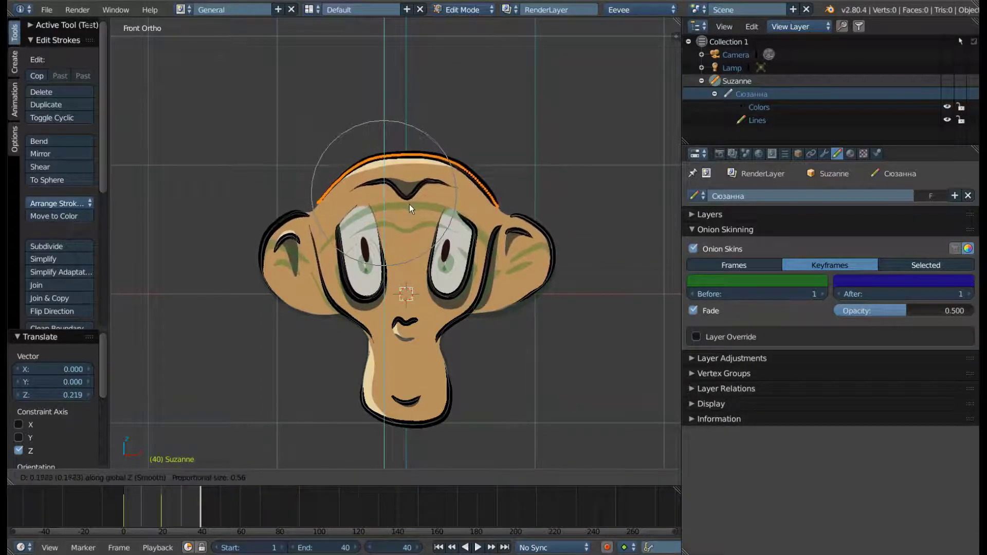
click(410, 211)
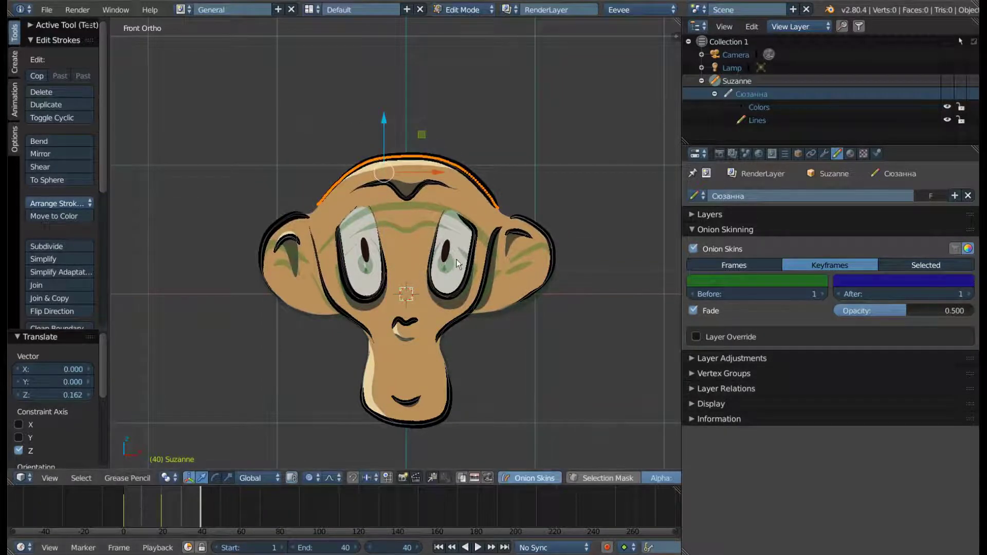
Return Suzanne to Object Mode and briefly play the animation
key(Tab)
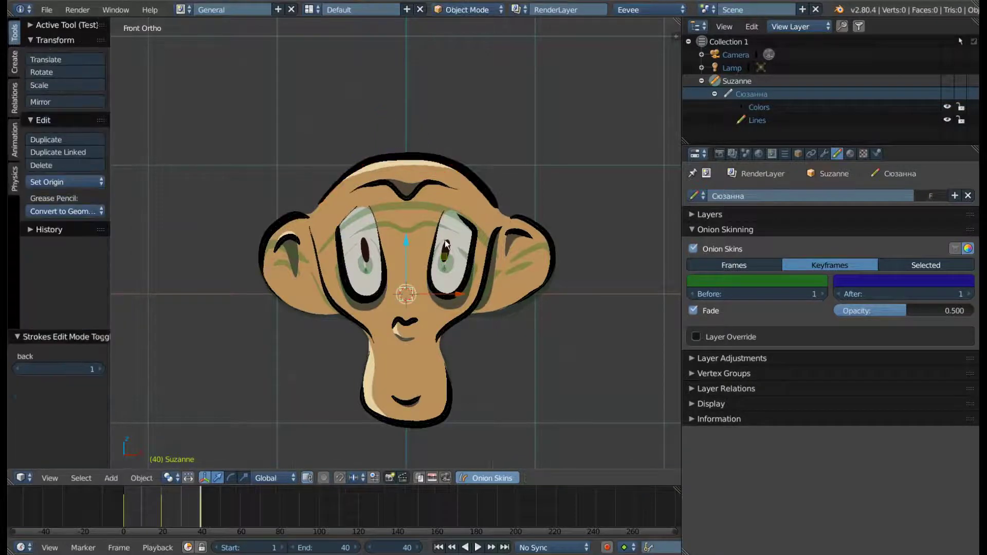
key(alt+a)
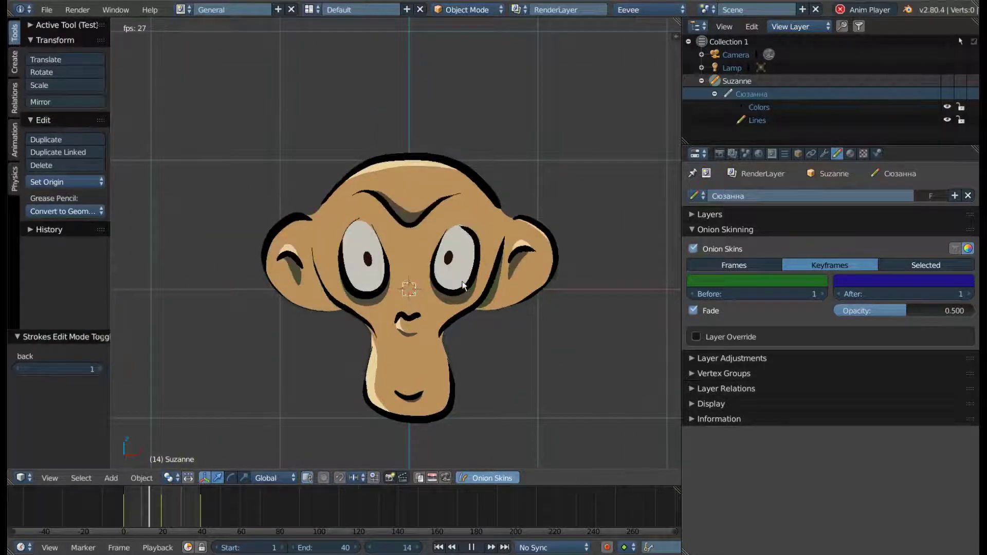
key(alt+a)
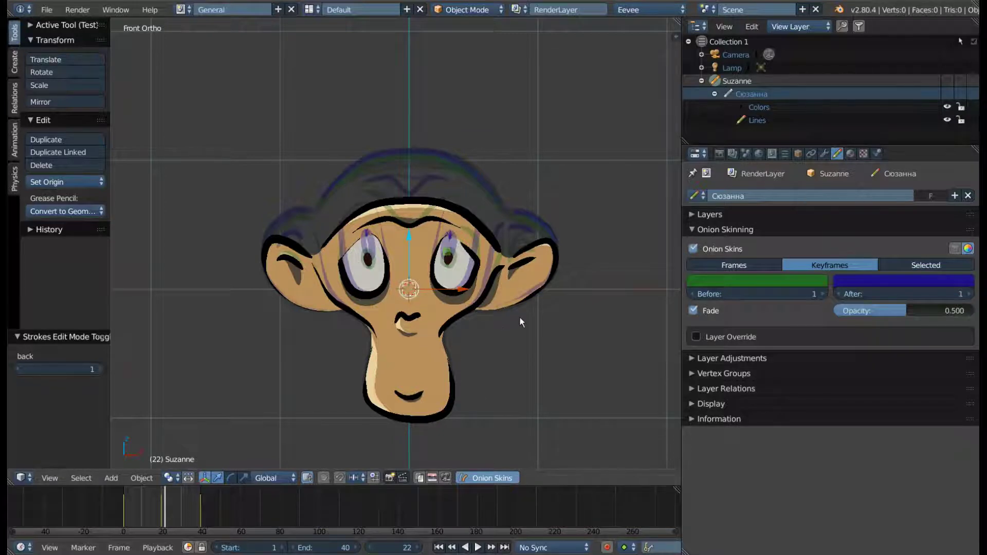
Step back and forth through frames and keyframes, replay, and stop at frame 34
key(Left)
key(Left)
key(Left)
key(Left)
key(Right)
key(Right)
key(Right)
key(Right)
key(Right)
key(Right)
key(Right)
key(Right)
key(Right)
key(Right)
key(Right)
key(Right)
key(Right)
key(Right)
key(Right)
key(Right)
key(Right)
key(Right)
key(Right)
key(Right)
key(Right)
key(Right)
key(Left)
key(Left)
key(Left)
key(Left)
key(Left)
key(Left)
key(Left)
key(Left)
key(Left)
key(Left)
key(Left)
key(Left)
key(Left)
key(Left)
key(Right)
key(Right)
key(Right)
key(Right)
key(Right)
key(Right)
key(Right)
key(Left)
key(Left)
key(Left)
key(Left)
key(Left)
key(Right)
key(Right)
key(Right)
key(alt+a)
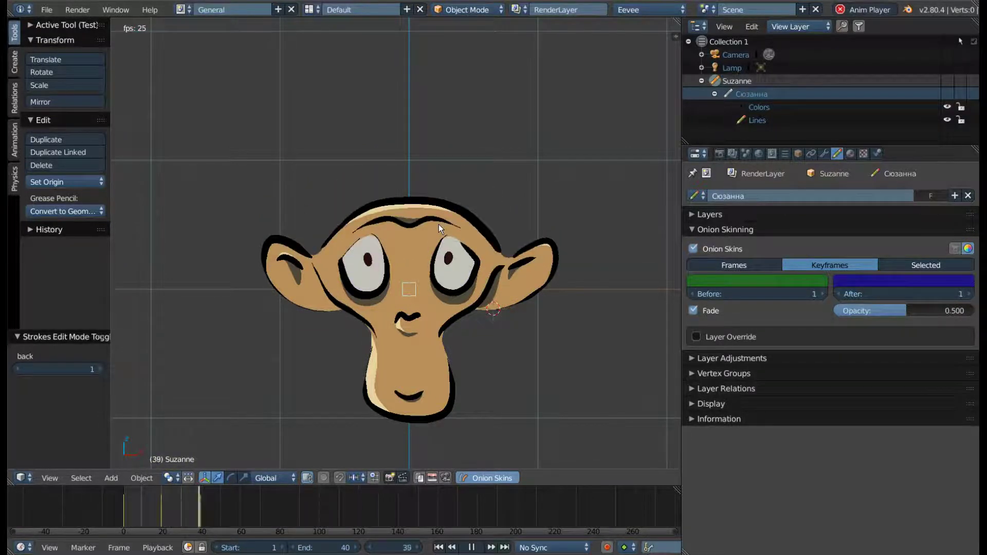
key(alt+a)
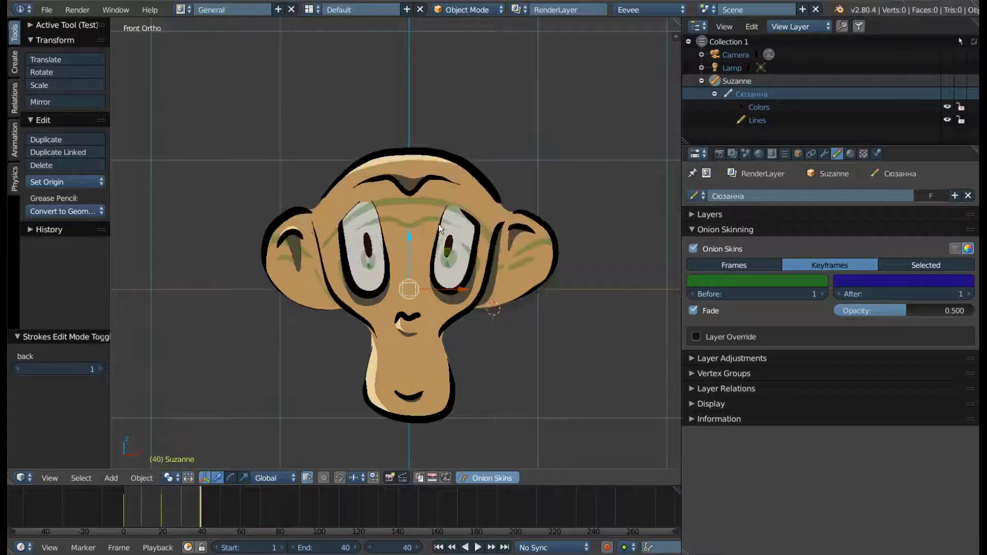
key(Left)
key(Left)
key(Left)
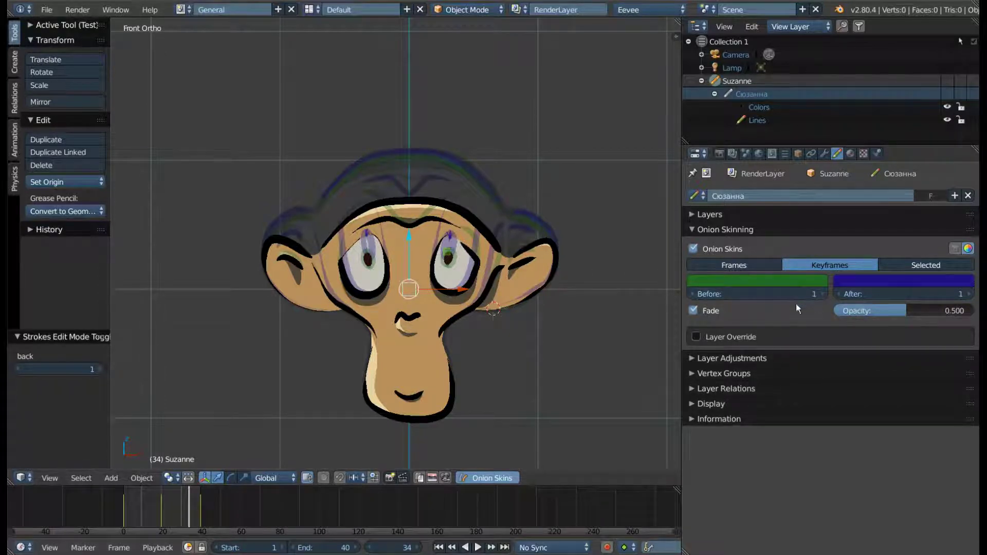
Try the Frames and Selected onion-skin modes, then settle on Keyframes at frame 20
click(757, 267)
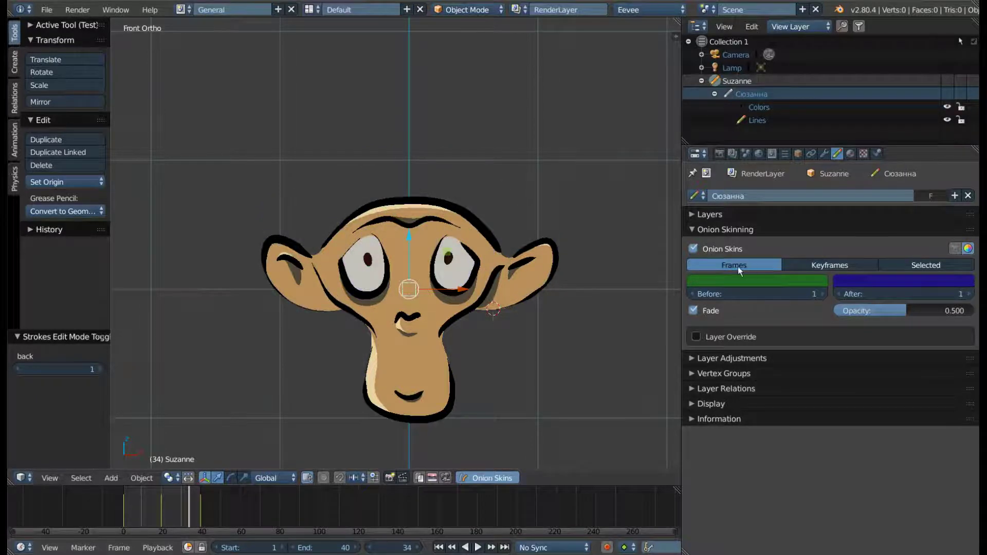
click(818, 266)
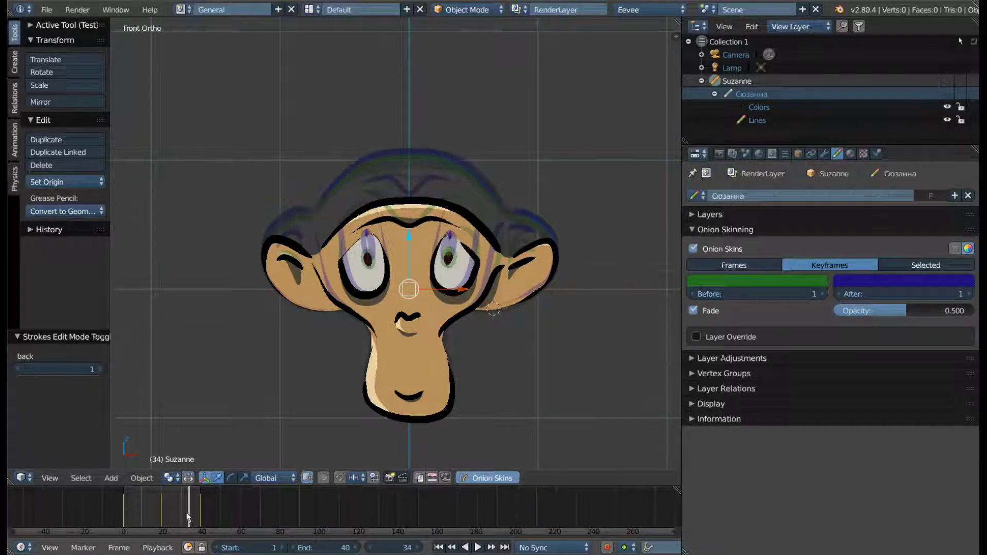
mouse_move(186, 513)
mouse_down()
mouse_move(150, 514)
mouse_move(187, 511)
mouse_up()
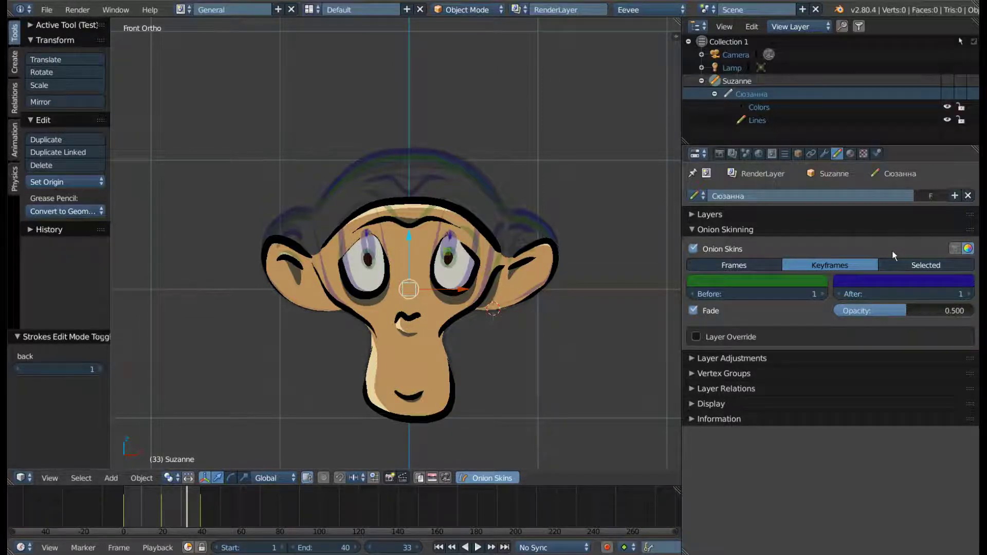
click(909, 265)
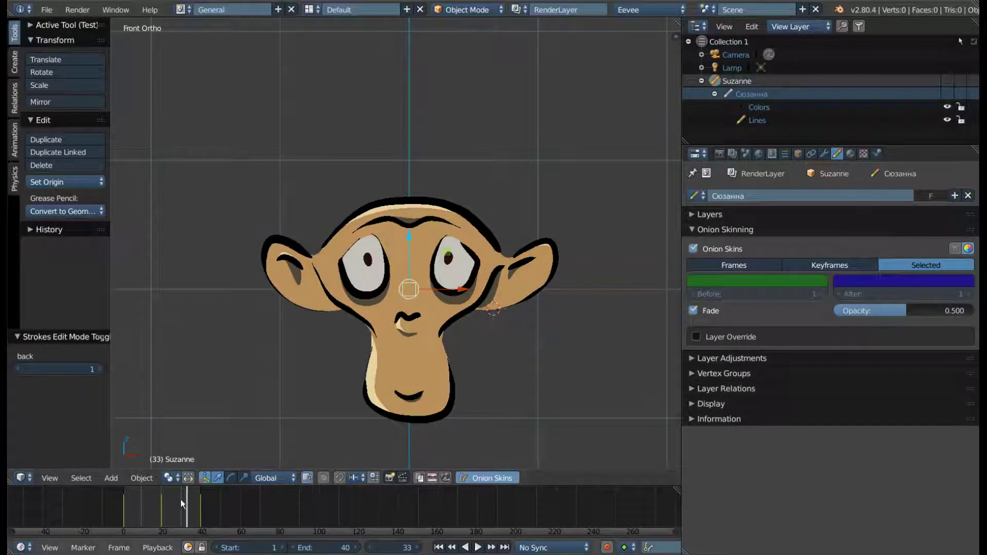
click(161, 510)
click(844, 266)
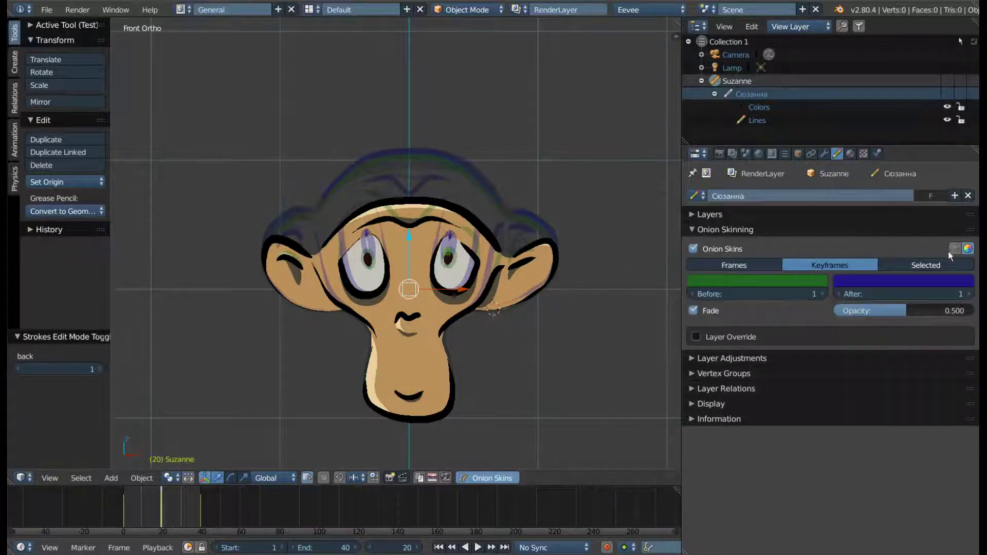
Deselect Suzanne, enable custom ghost colours and play the animation
scroll(433, 223, down, 1)
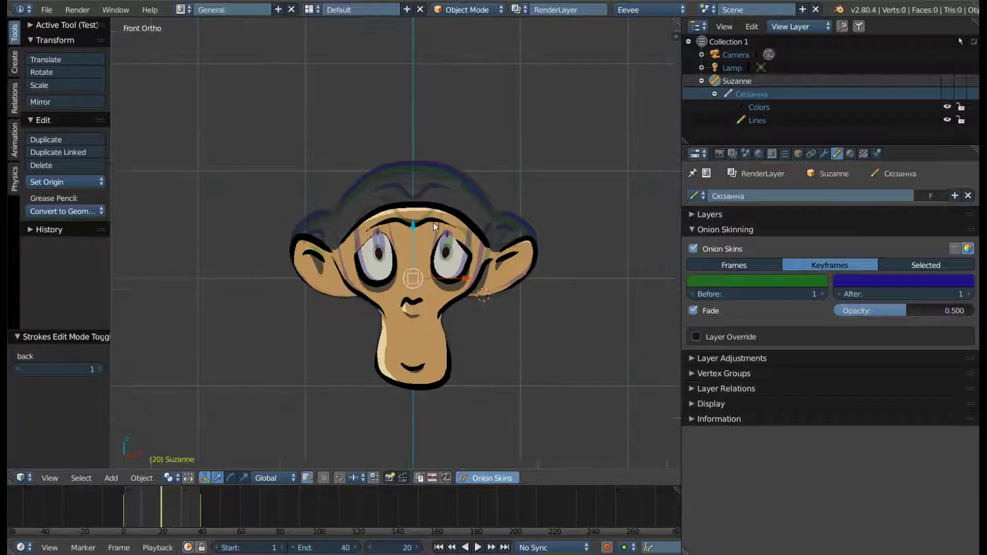
scroll(468, 228, up, 1)
key(a)
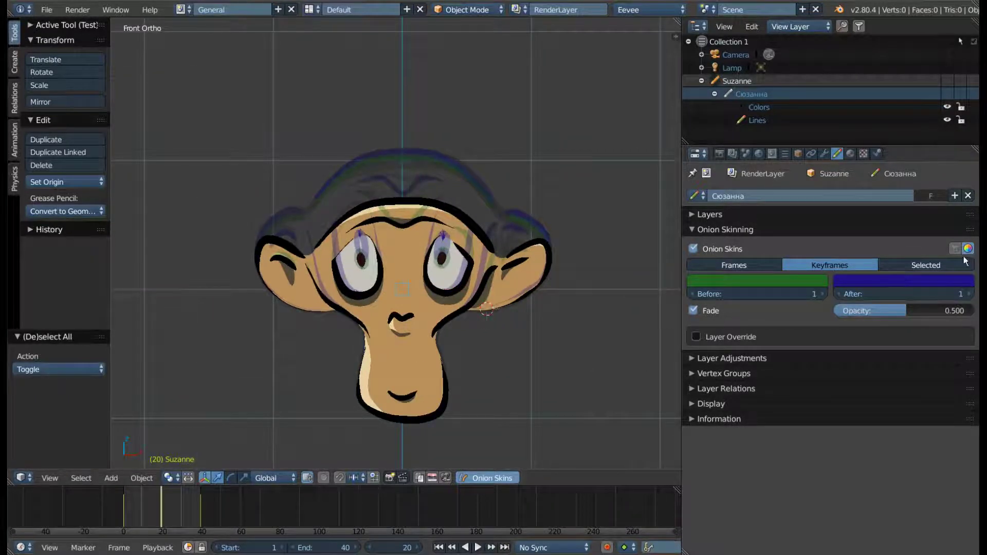
click(955, 249)
key(alt+a)
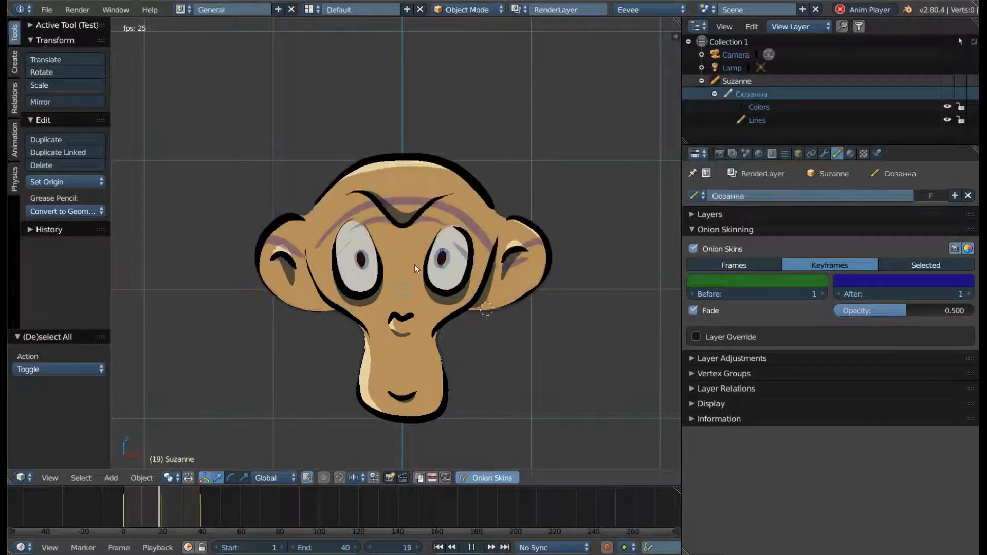
Toggle custom ghost colours off and on, replay from frame 0, and stop at frame 32
click(955, 249)
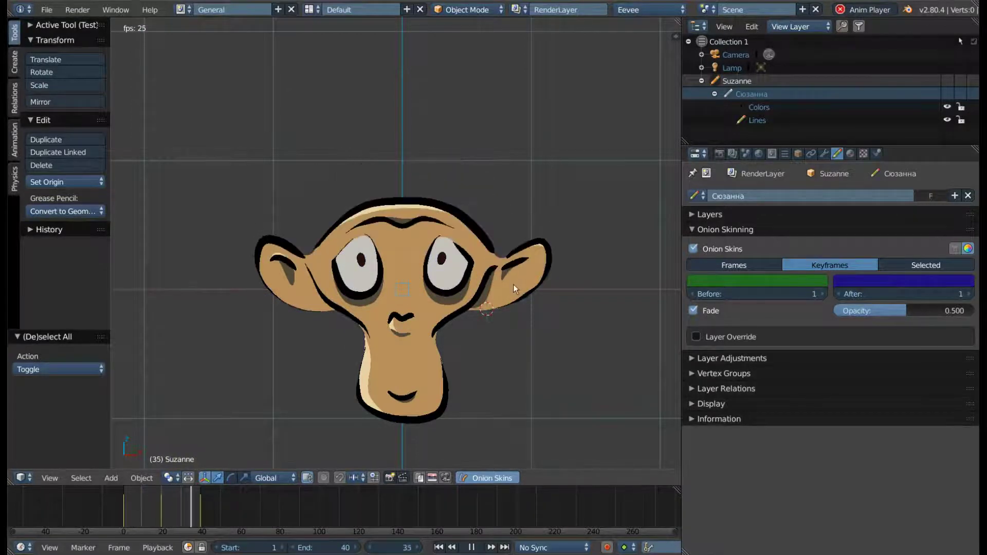
drag(117, 510, 123, 508)
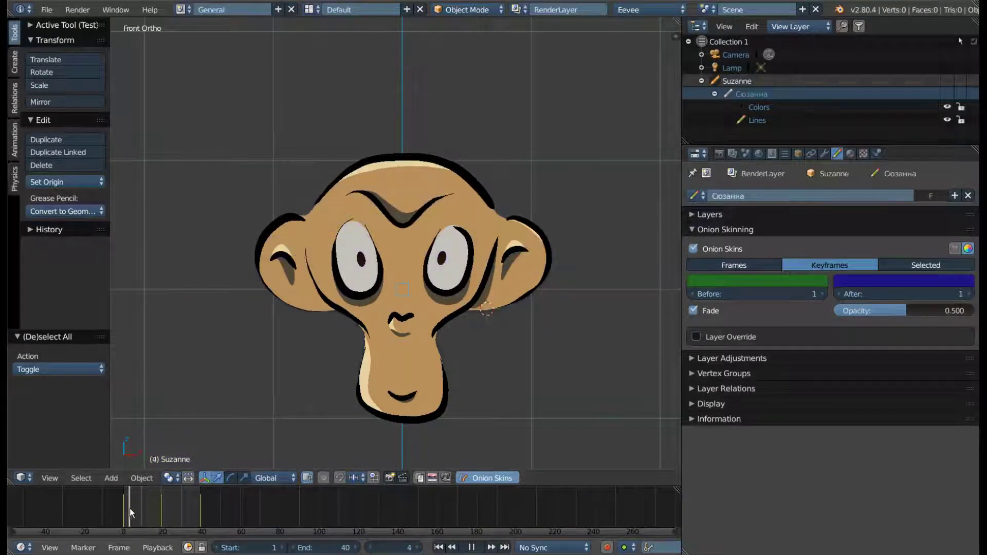
key(space)
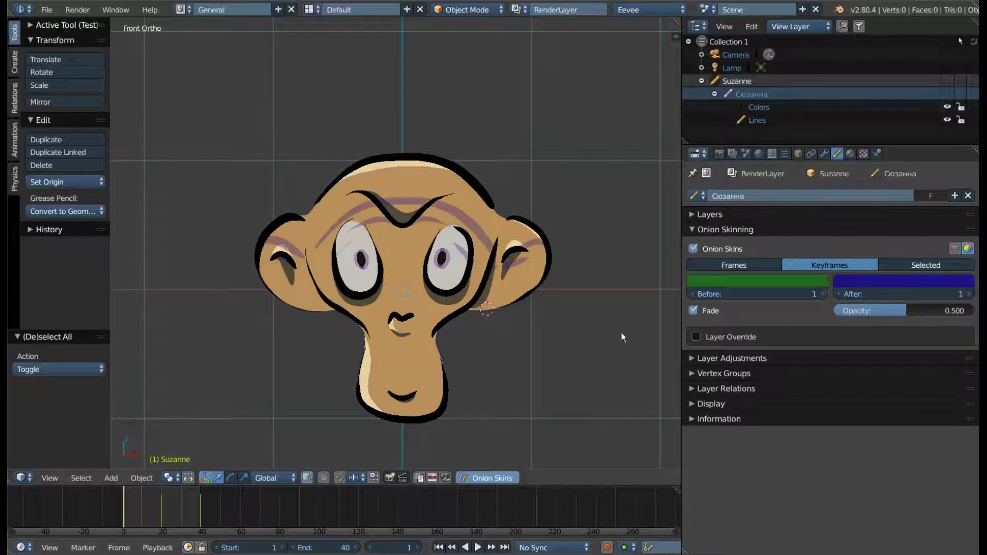
click(970, 251)
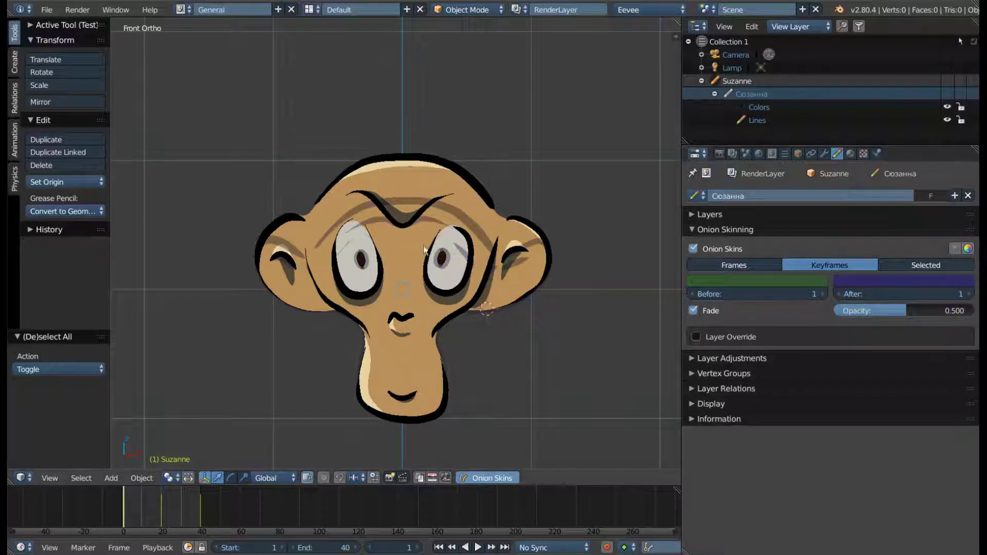
key(alt+a)
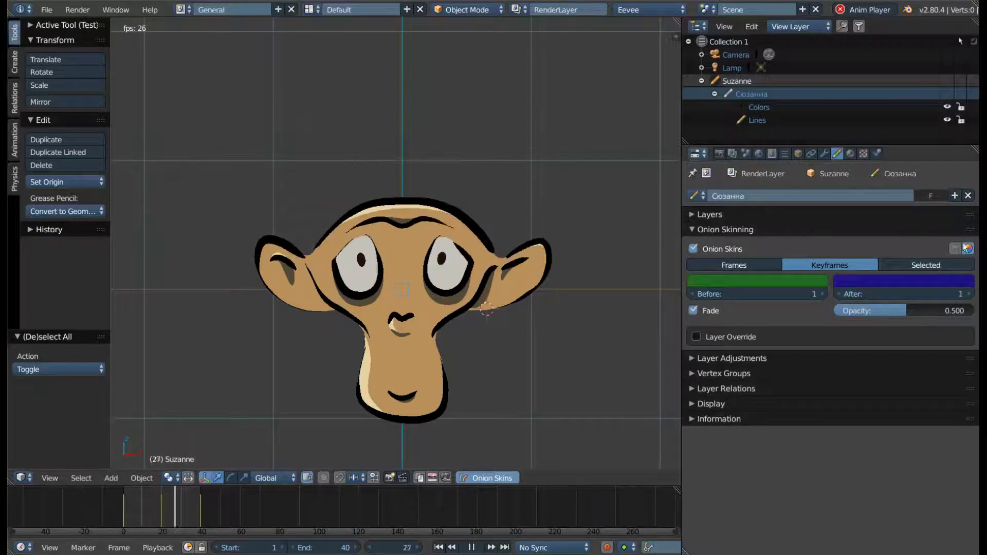
key(space)
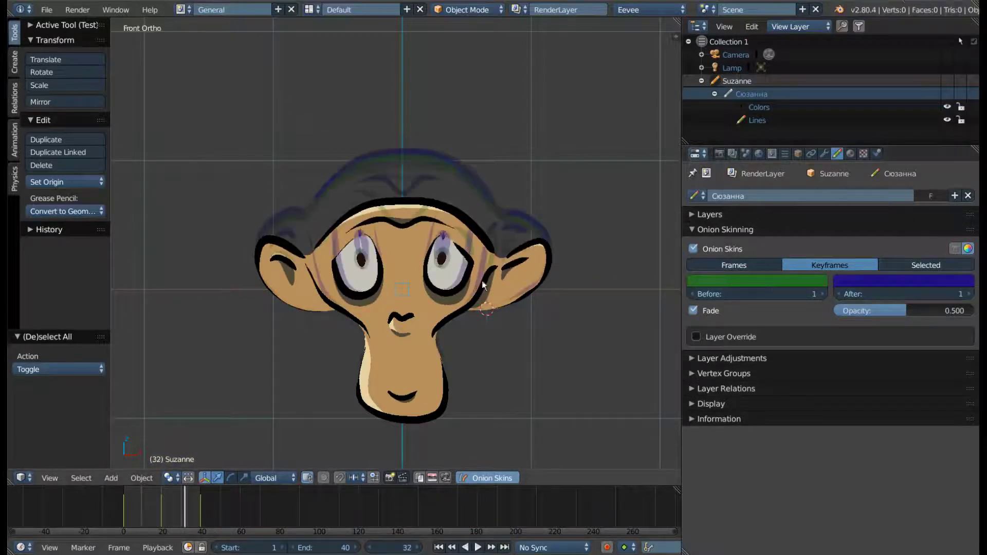
Tint the before-frame ghosts bright red and the after-frame ghosts blue
click(738, 278)
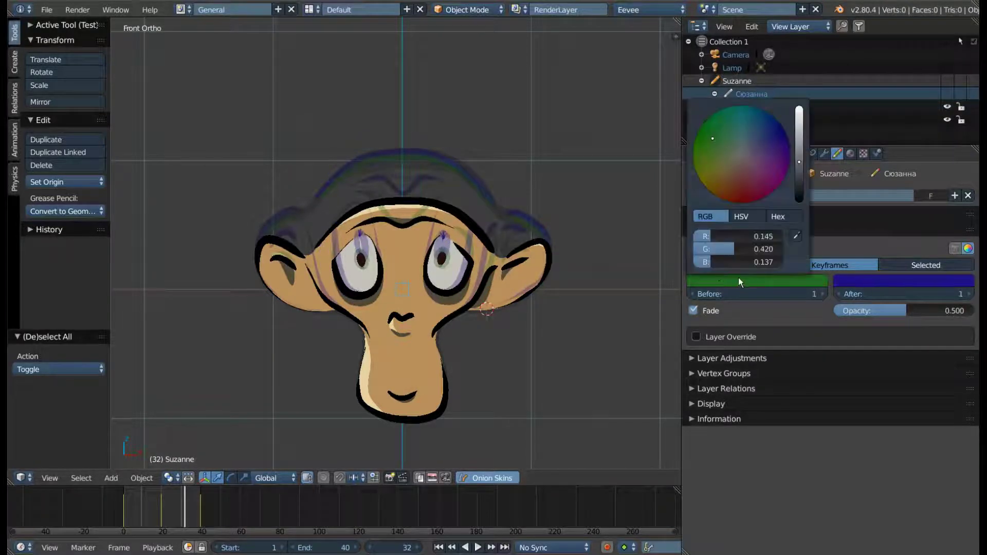
click(741, 193)
drag(799, 162, 798, 108)
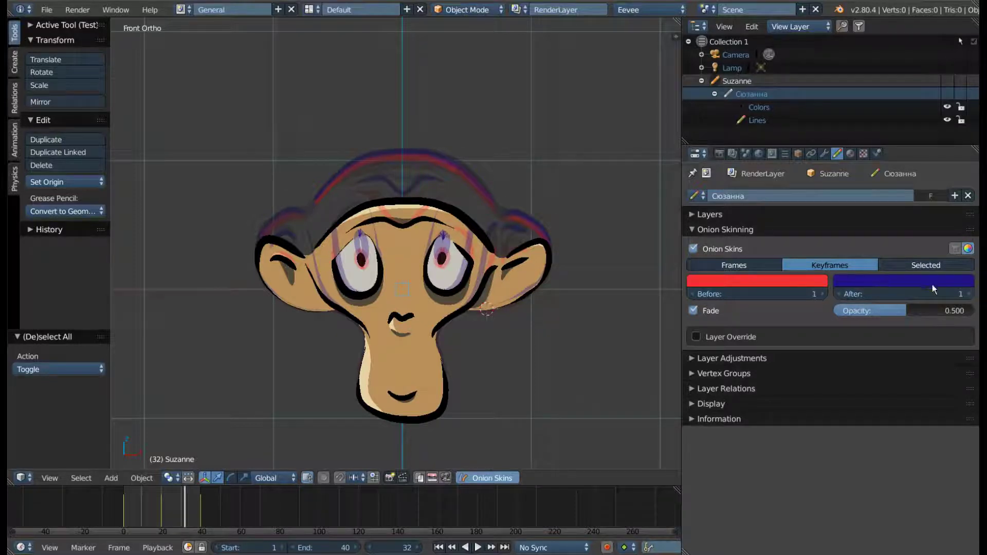
click(859, 276)
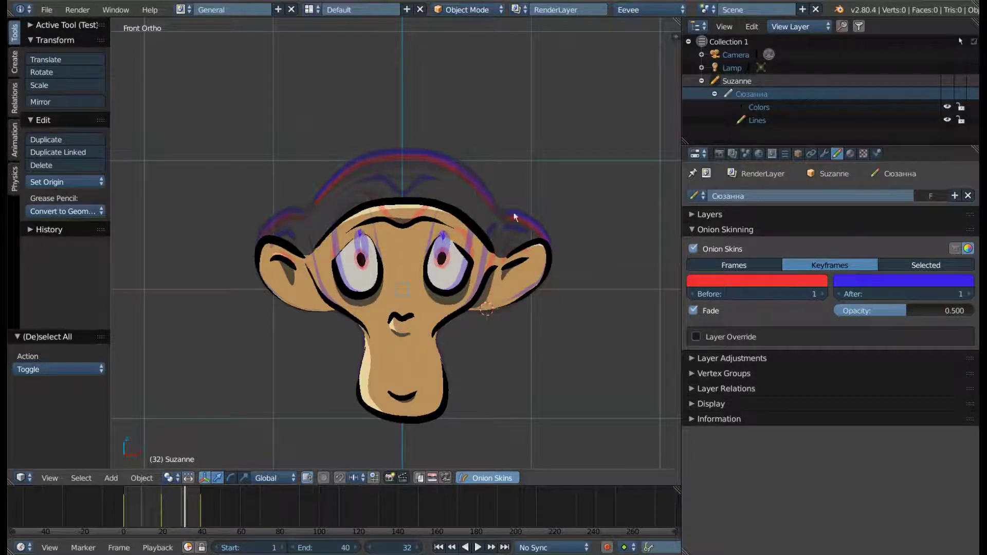
Set ghost opacity to 0.616, expand Layer Adjustments and collapse Onion Skinning
click(693, 310)
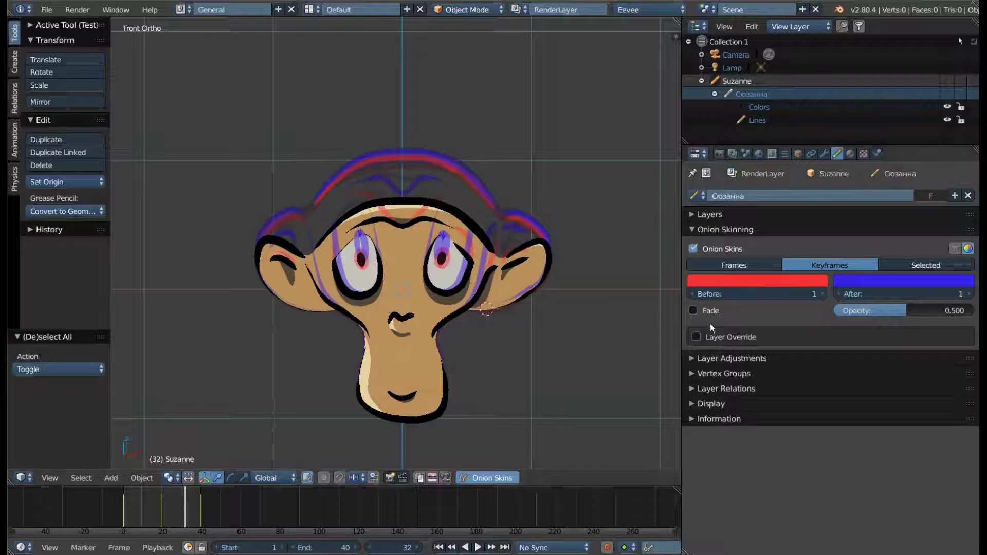
click(693, 311)
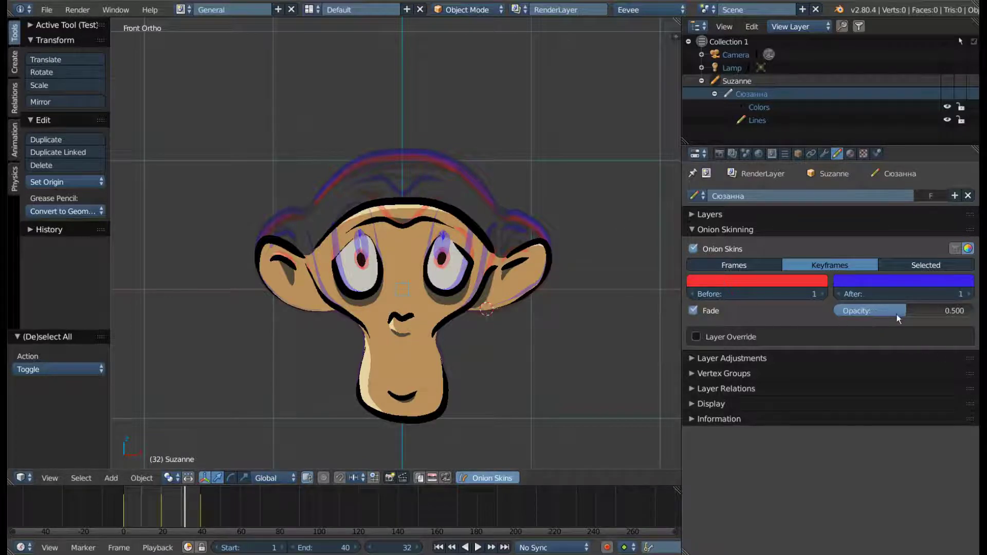
drag(897, 314, 880, 313)
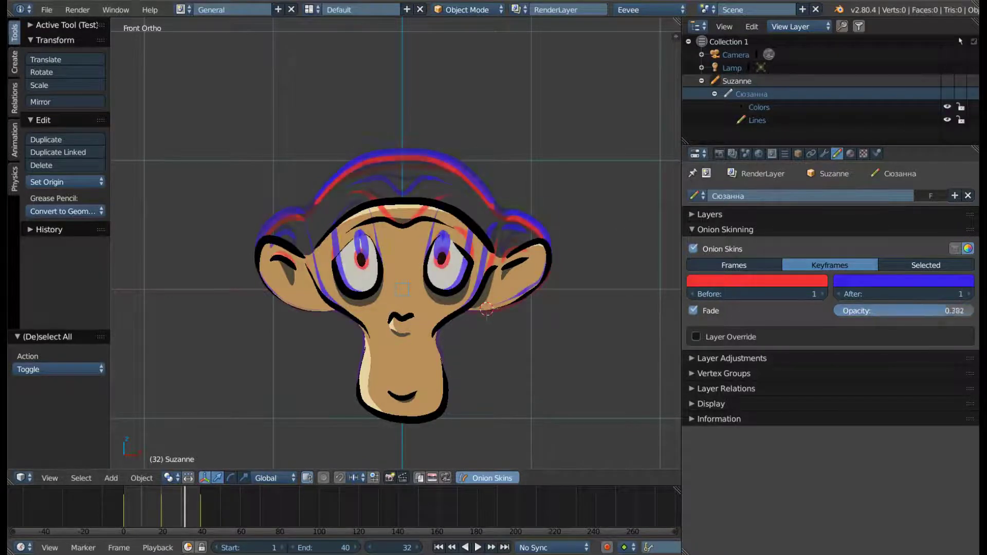
drag(880, 313, 924, 315)
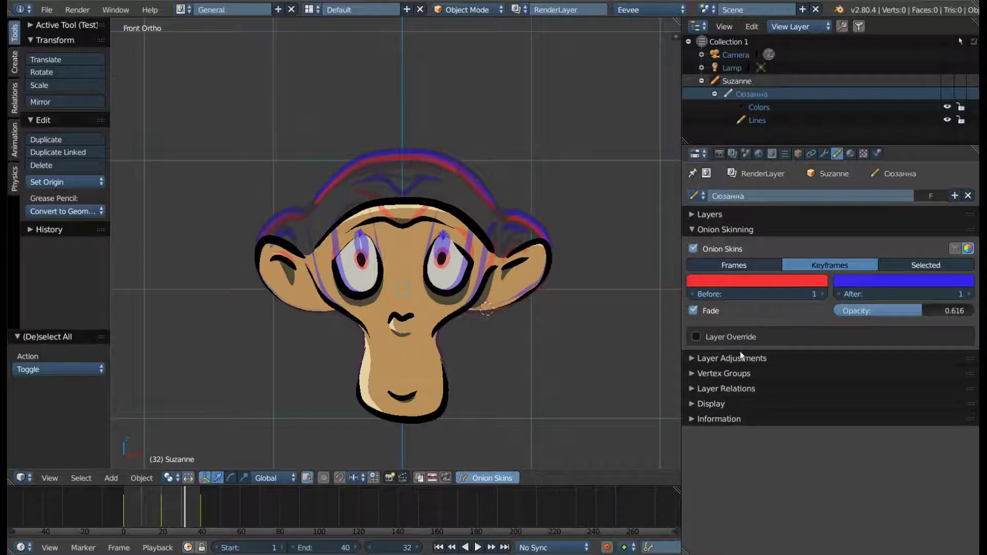
click(778, 358)
click(693, 230)
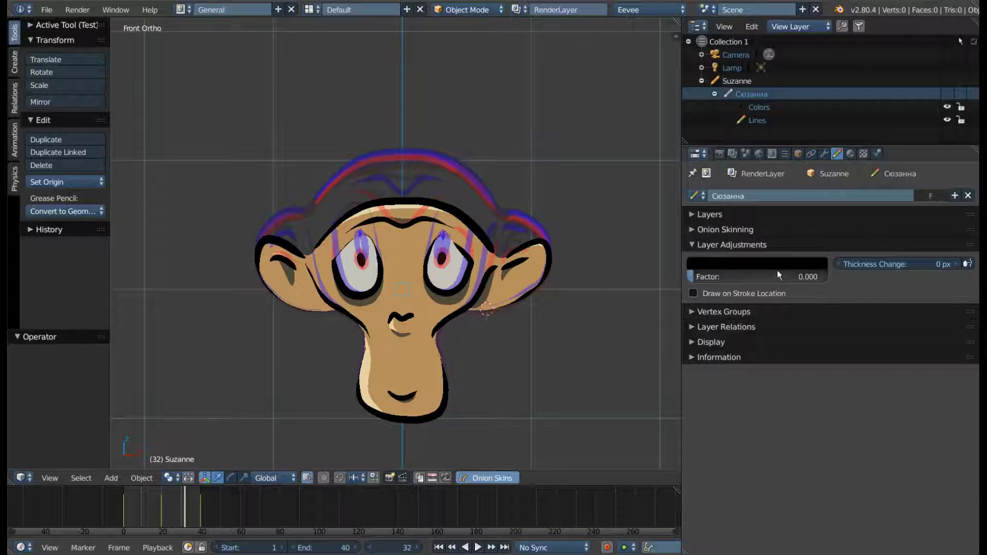
Uncheck Onion Skins in the Onion Skinning panel and collapse the panel again
click(692, 229)
click(693, 249)
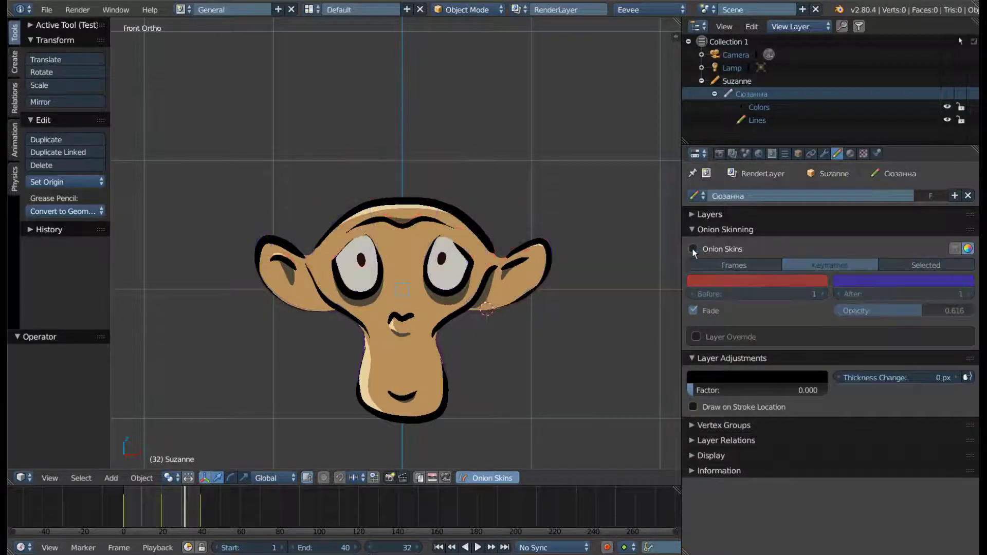
click(692, 229)
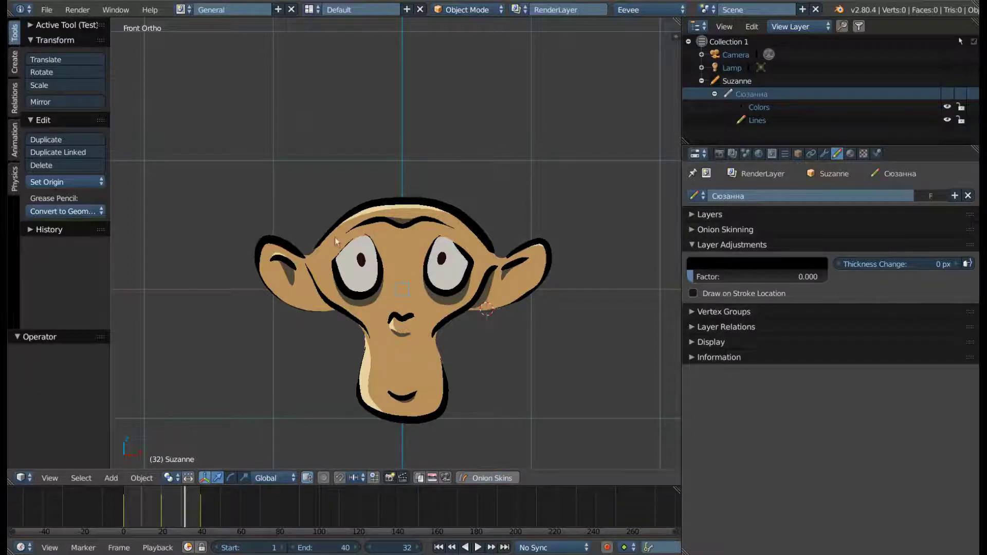
click(849, 153)
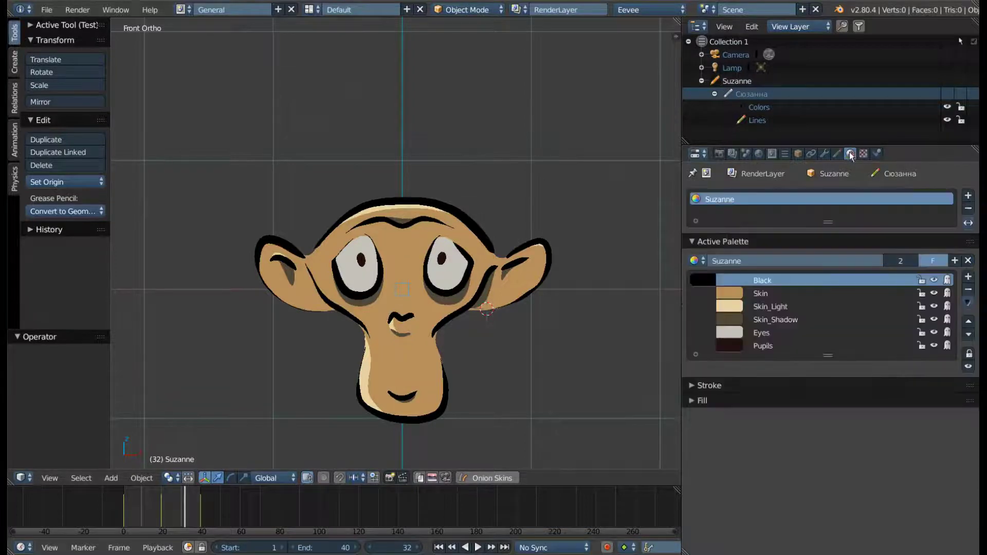
click(837, 153)
click(685, 214)
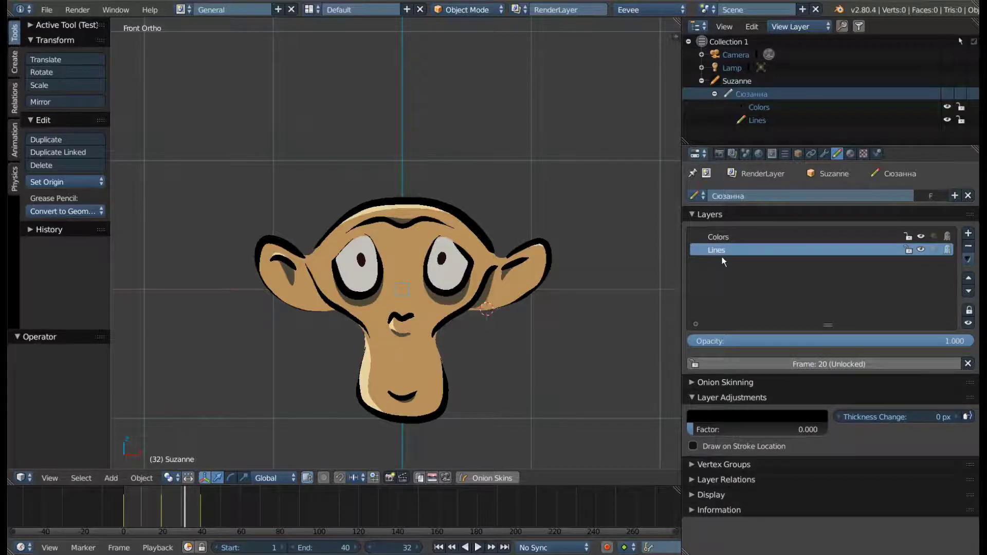
click(921, 237)
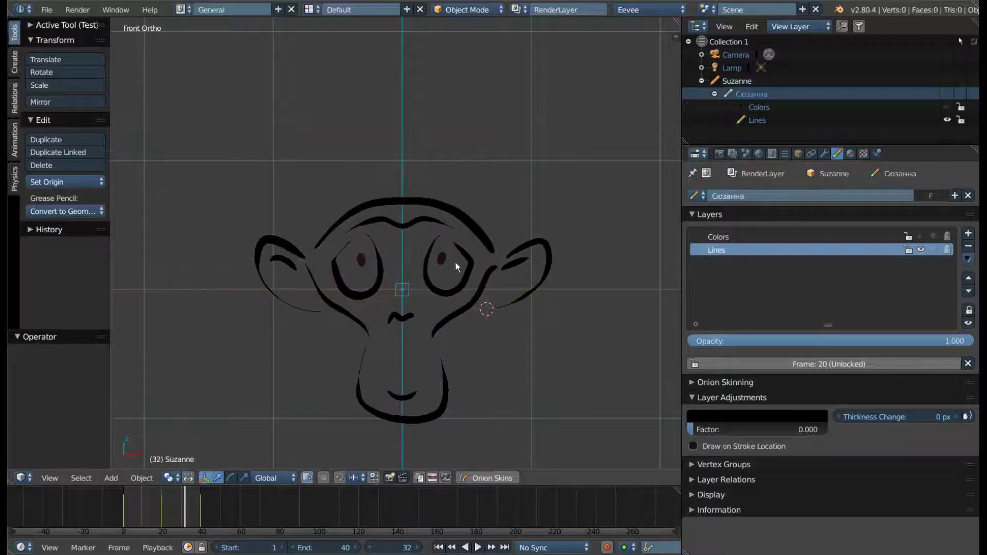
click(921, 236)
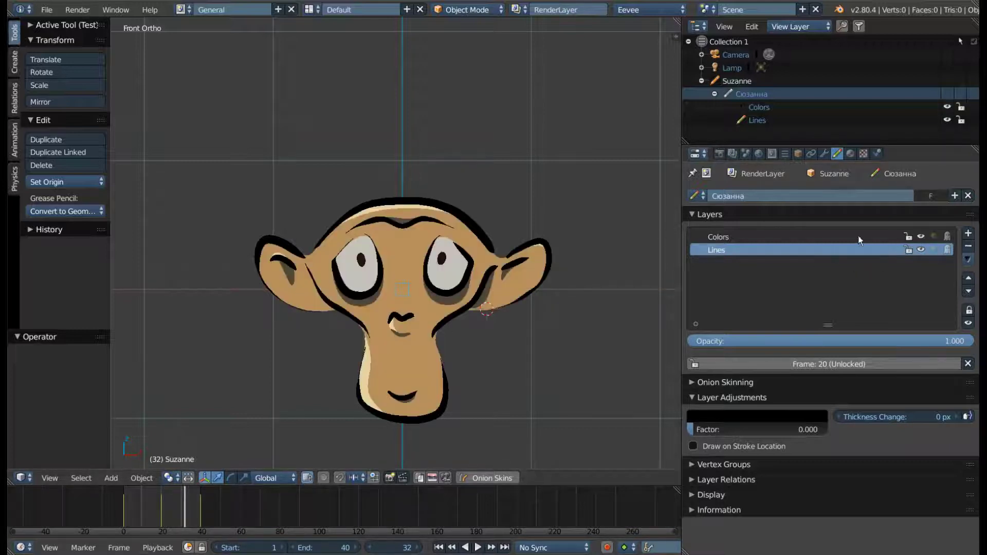
click(695, 215)
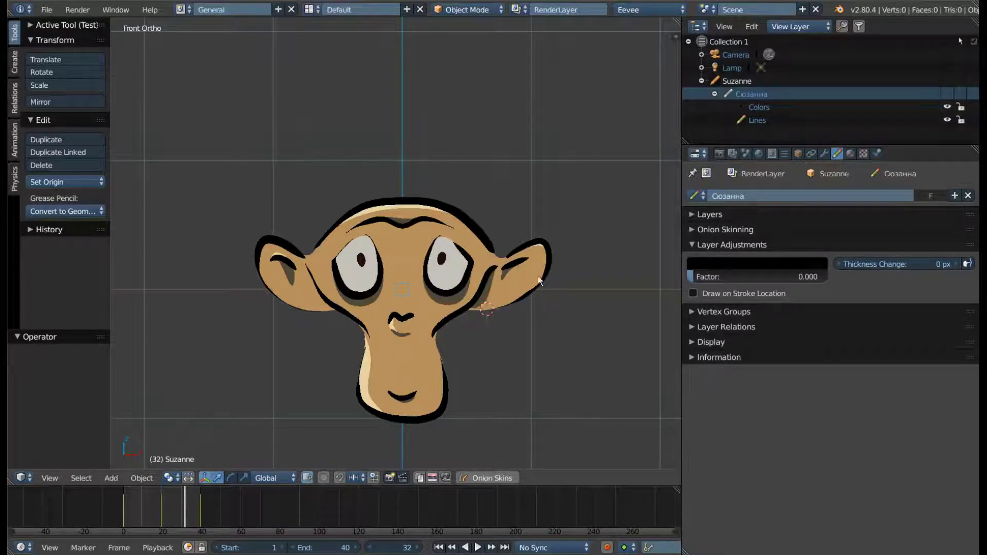
Set the Layer Adjustments tint colour to purple with a factor of 1.000
click(717, 263)
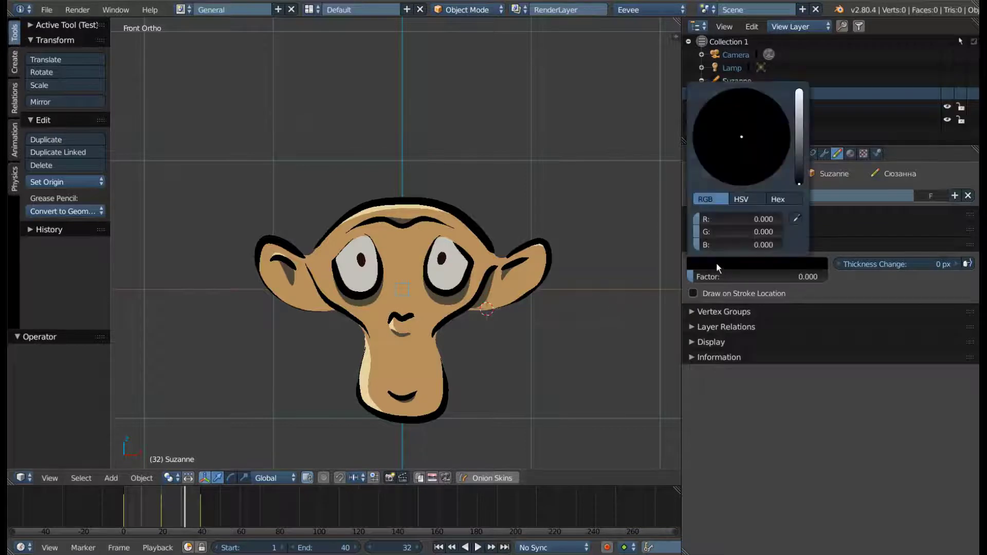
drag(796, 146, 798, 110)
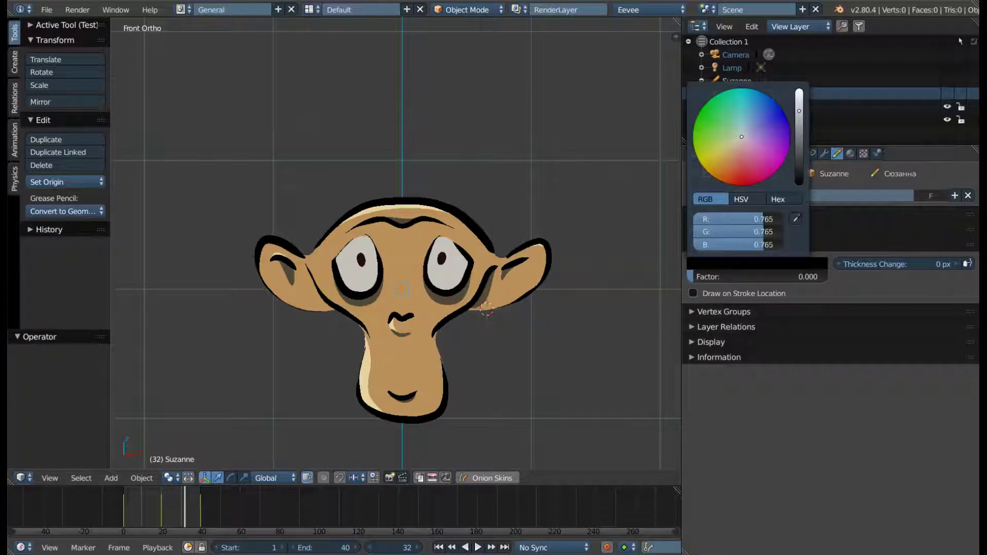
drag(786, 167, 792, 140)
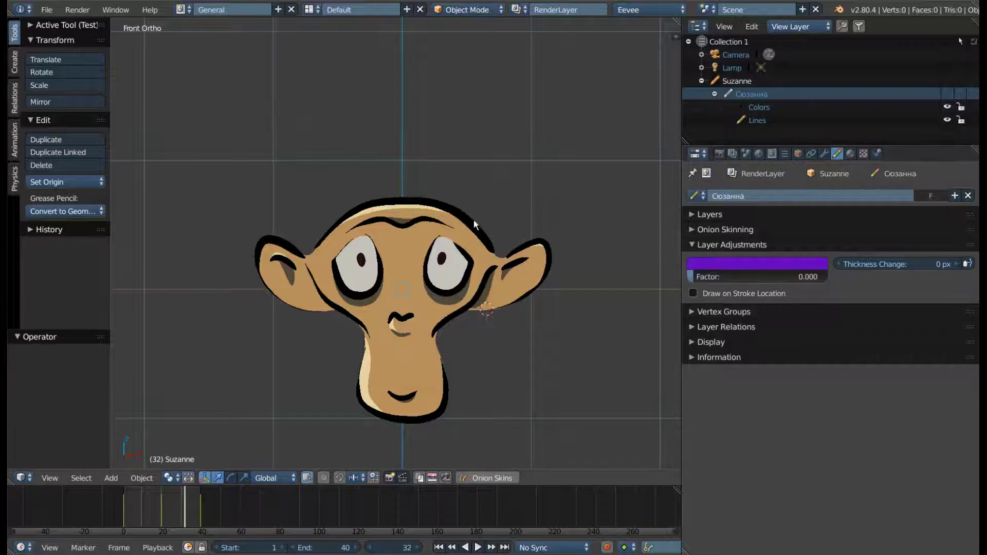
drag(694, 276, 825, 277)
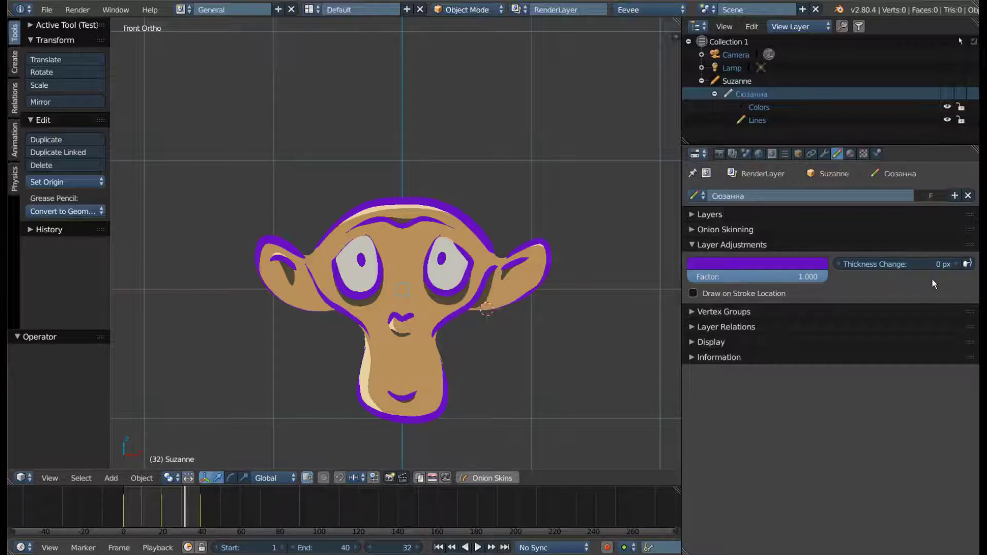
Make the layer tint red and adjust Thickness Change, ending at 14 px
mouse_move(920, 264)
mouse_down()
mouse_move(953, 264)
mouse_move(826, 255)
mouse_up()
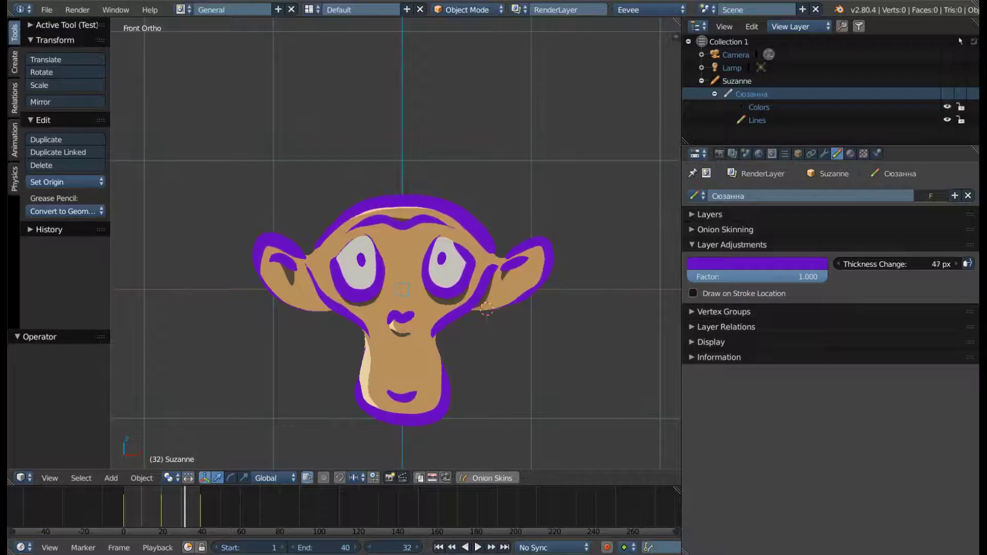
click(744, 262)
click(740, 174)
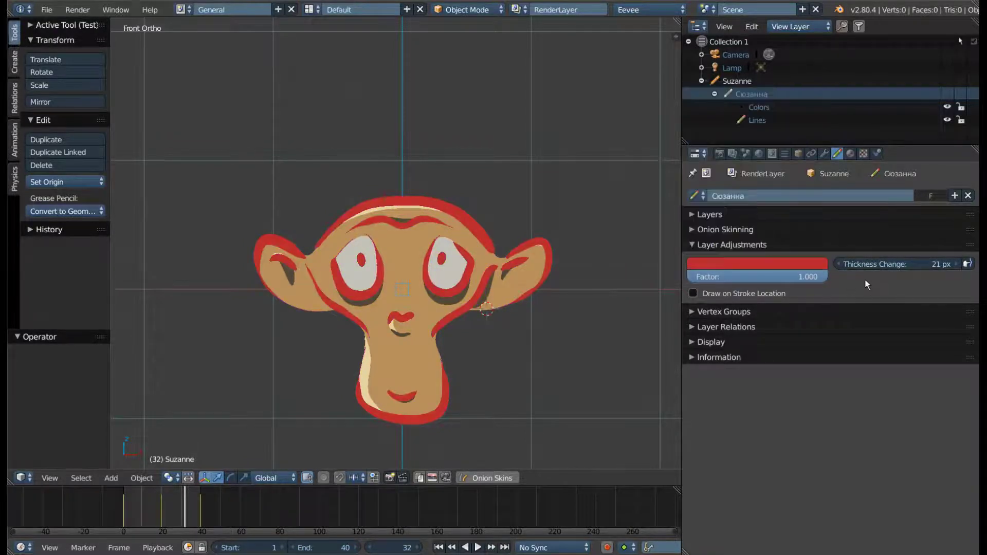
drag(909, 264, 823, 264)
drag(896, 265, 979, 265)
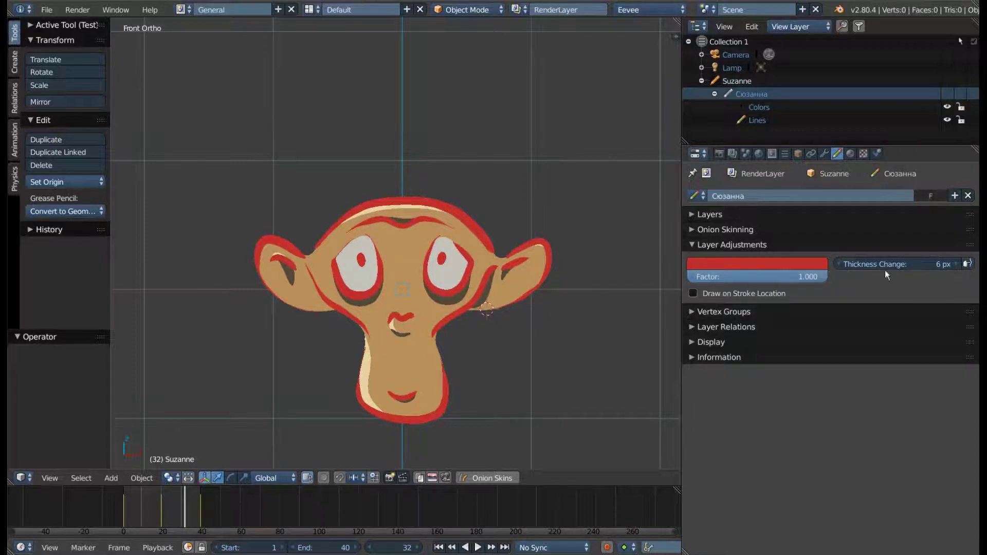
mouse_move(885, 275)
mouse_down()
mouse_move(935, 275)
mouse_move(873, 264)
mouse_up()
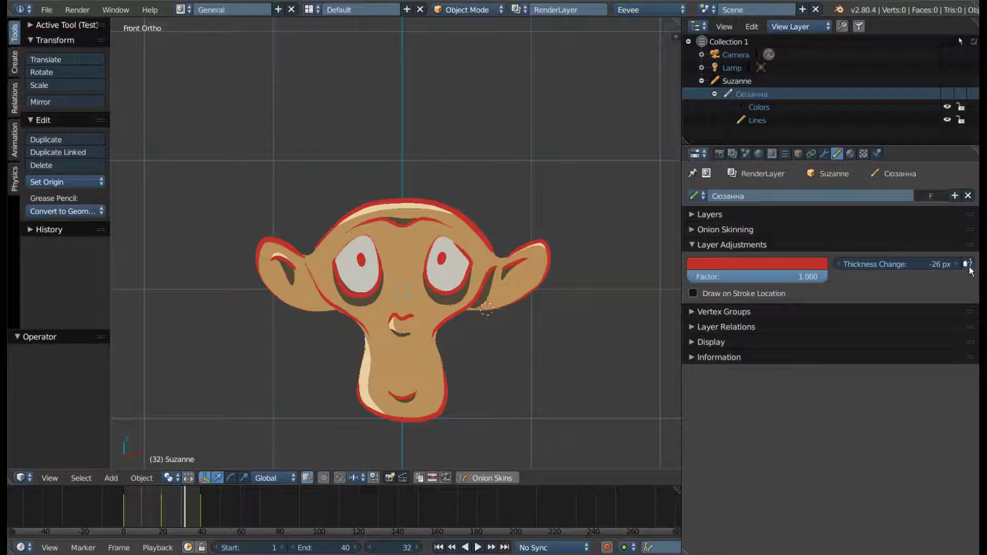
key(BackSpace)
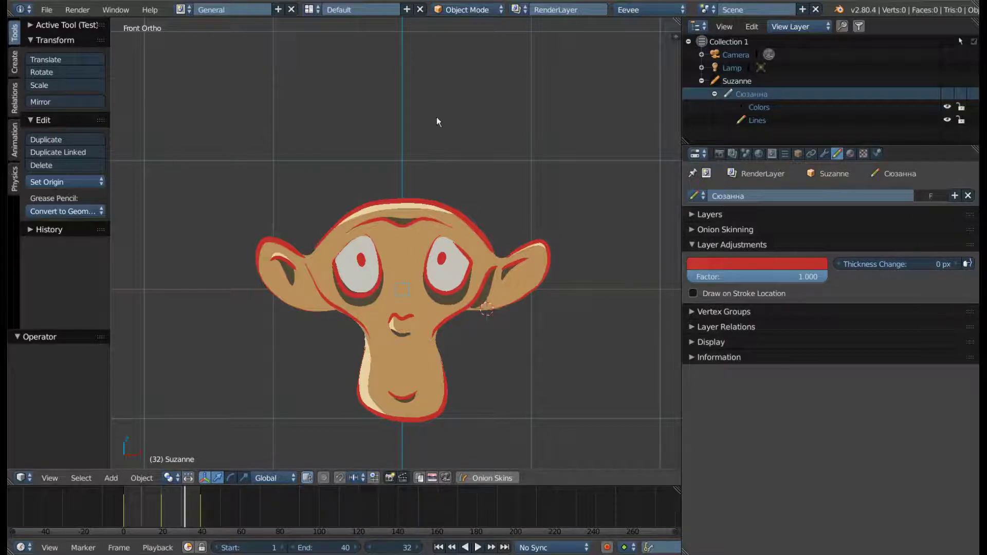
mouse_move(894, 264)
mouse_down()
mouse_move(864, 264)
mouse_move(909, 265)
mouse_up()
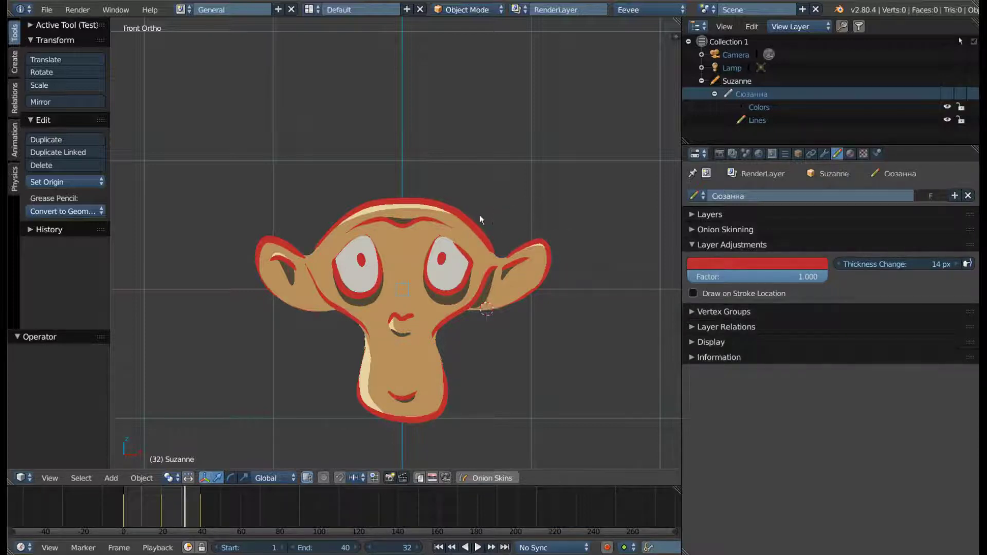
Enable Draw on Stroke Location, then draw and undo a test stroke over the head
click(689, 292)
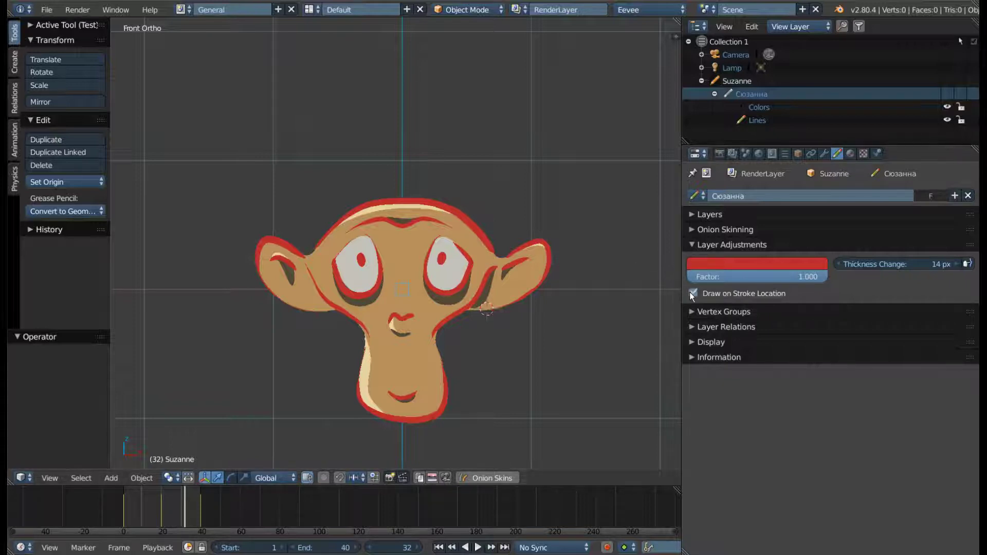
scroll(405, 203, up, 1)
key(Tab)
scroll(445, 210, down, 1)
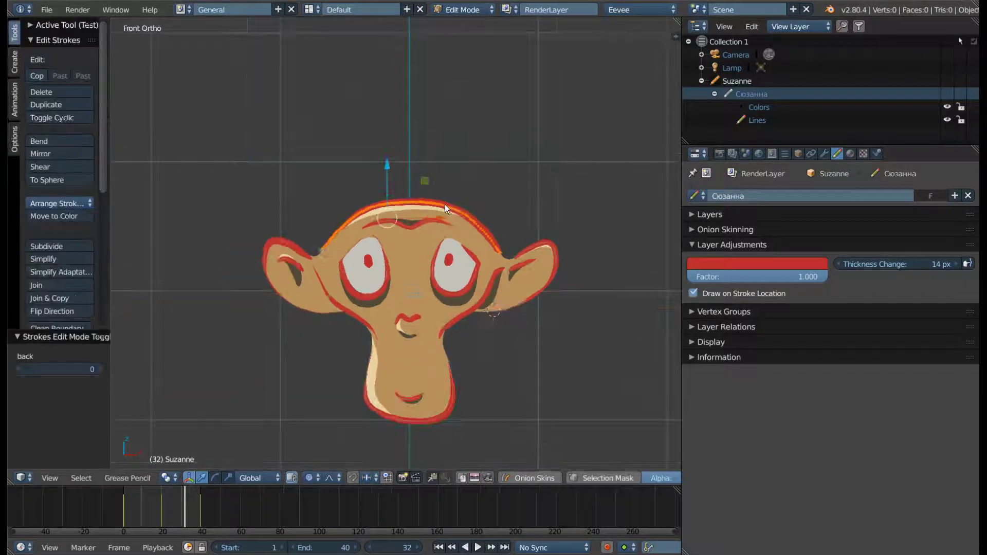
key(a)
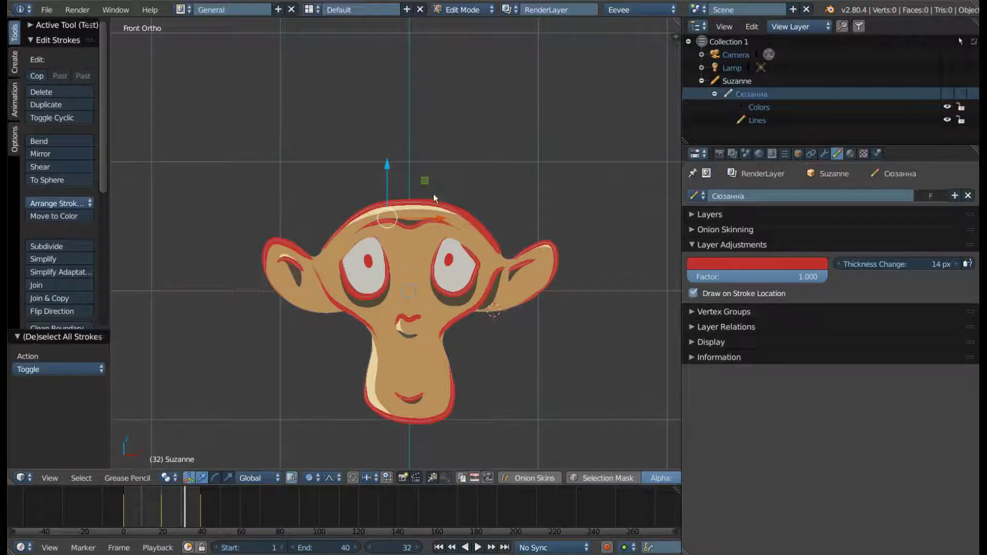
key(ctrl+Tab)
drag(452, 169, 357, 287)
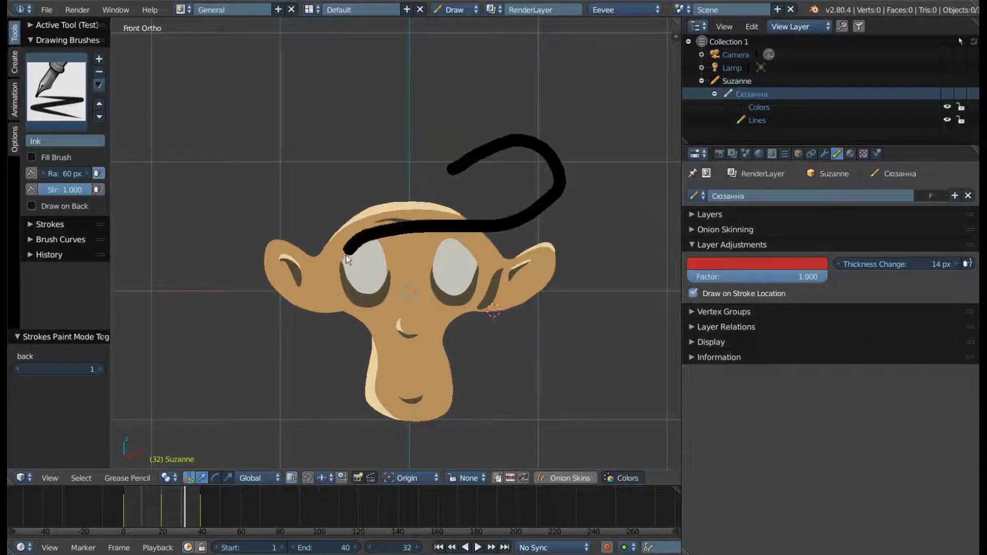
key(ctrl+z)
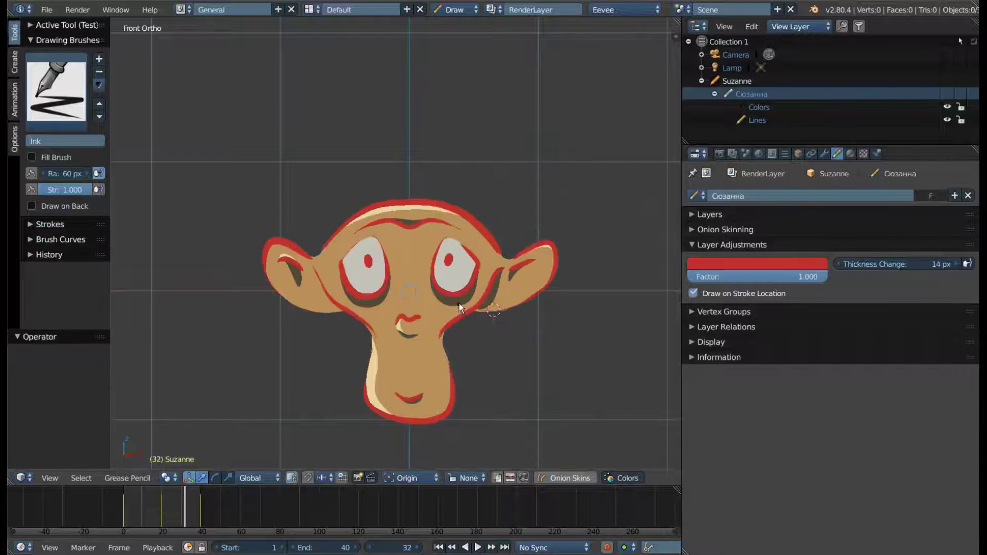
Return to Object Mode and expand Vertex Groups with a taller list
key(ctrl+Tab)
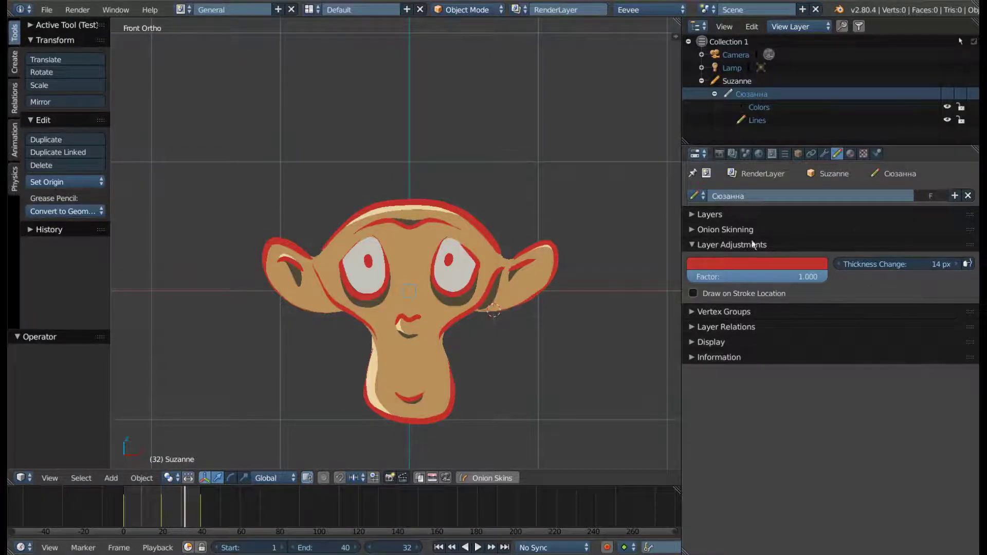
click(692, 245)
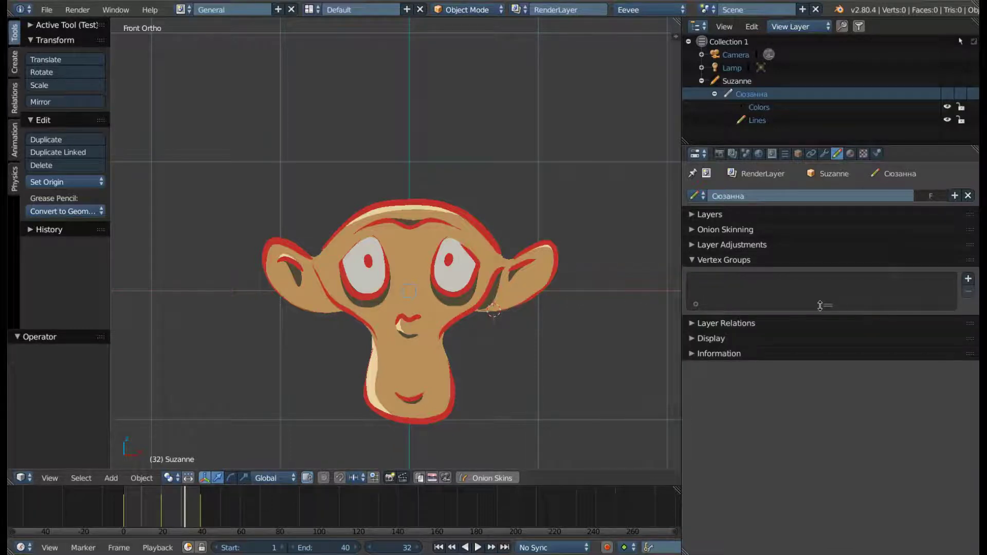
drag(823, 305, 819, 329)
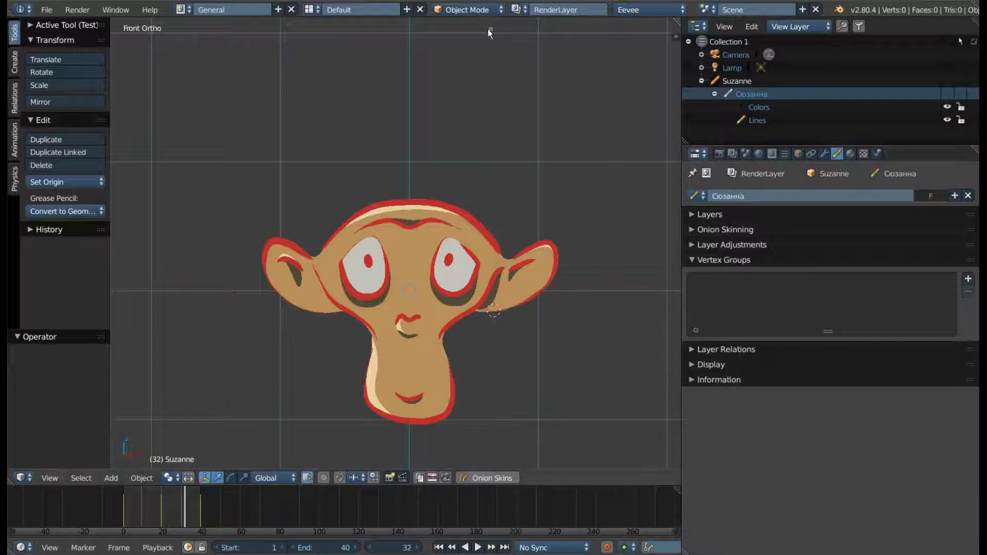
Switch to stroke Edit Mode, deselect all, and pick a point on the eye-socket stroke
click(462, 12)
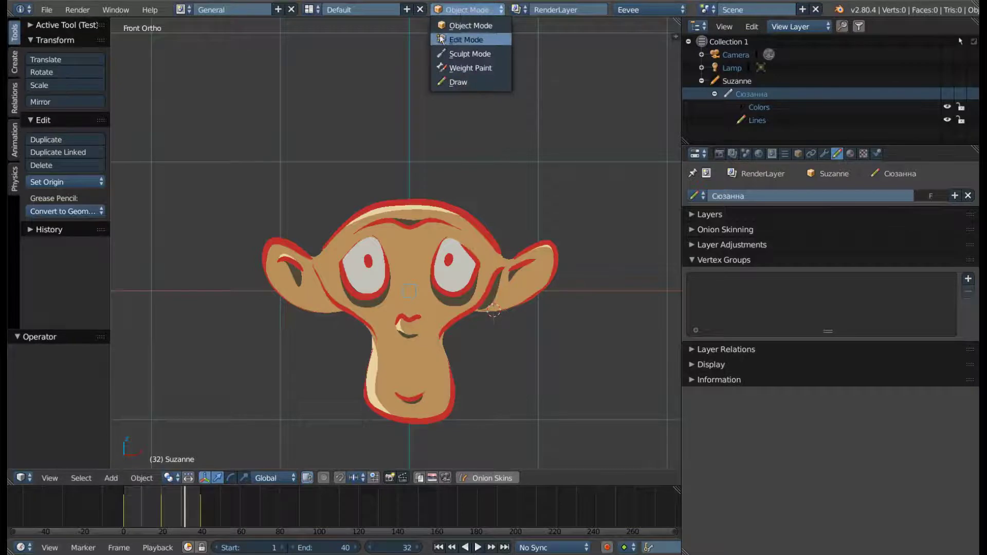
click(466, 40)
click(460, 190)
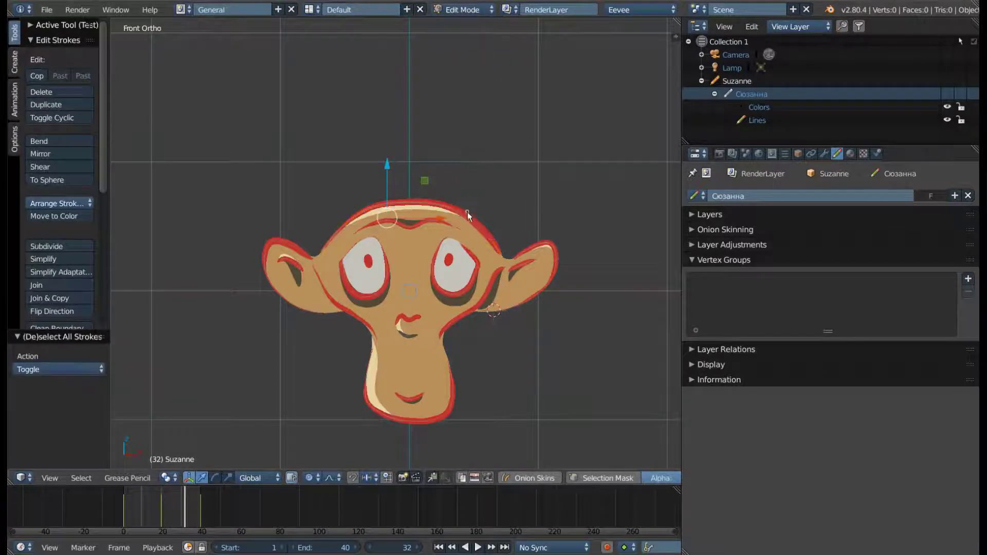
click(467, 216)
click(488, 289)
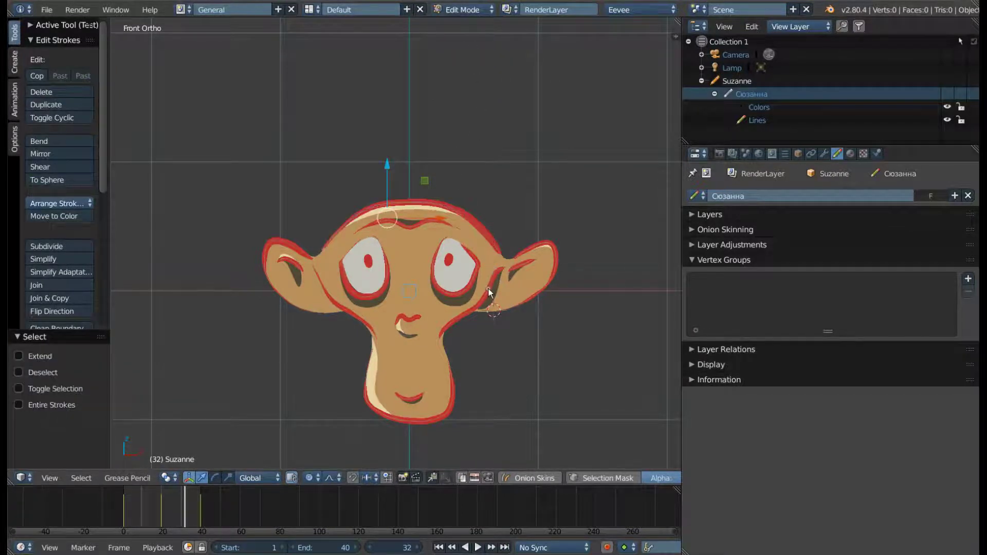
Select the linked shadow stroke under the right eye, reselecting it from a single point with L
scroll(487, 295, up, 2)
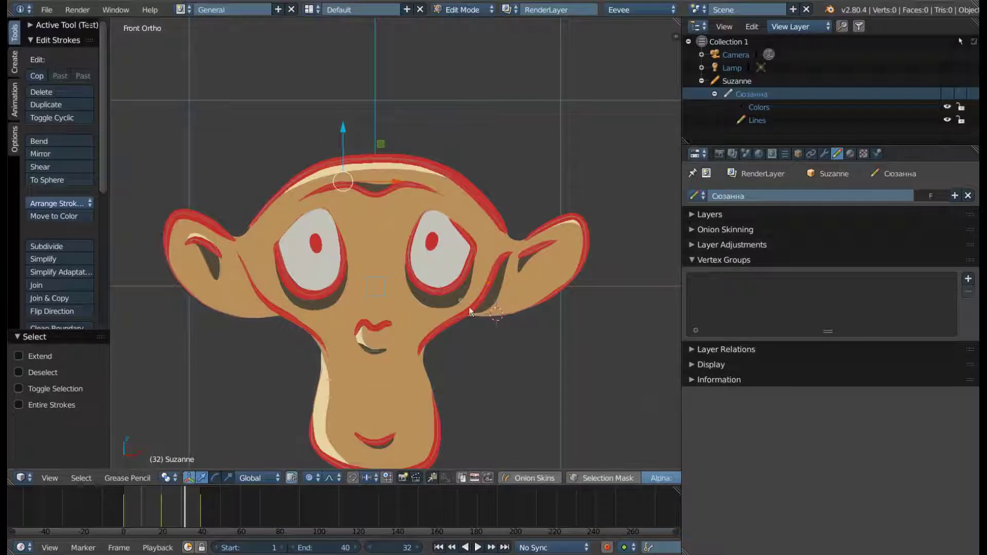
click(444, 288)
key(ctrl+l)
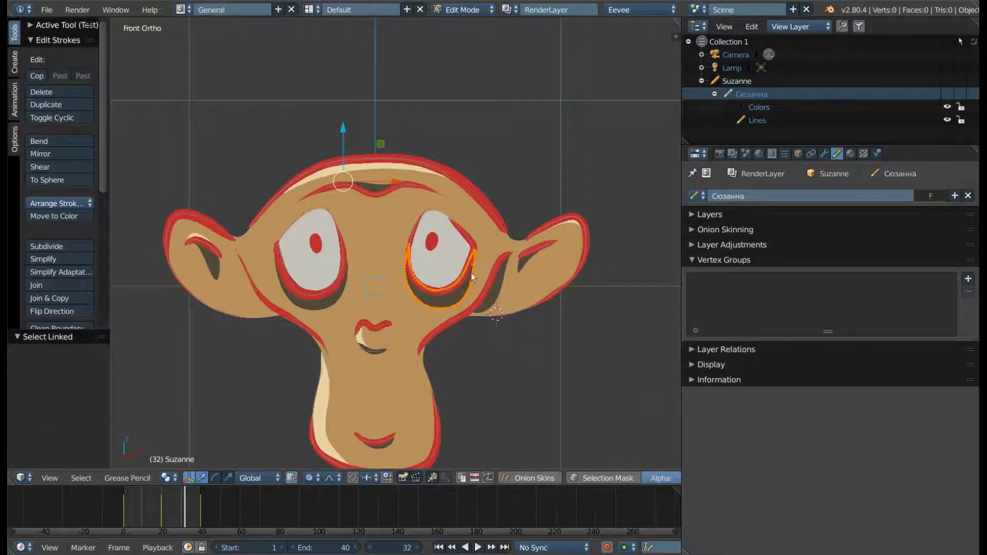
key(g)
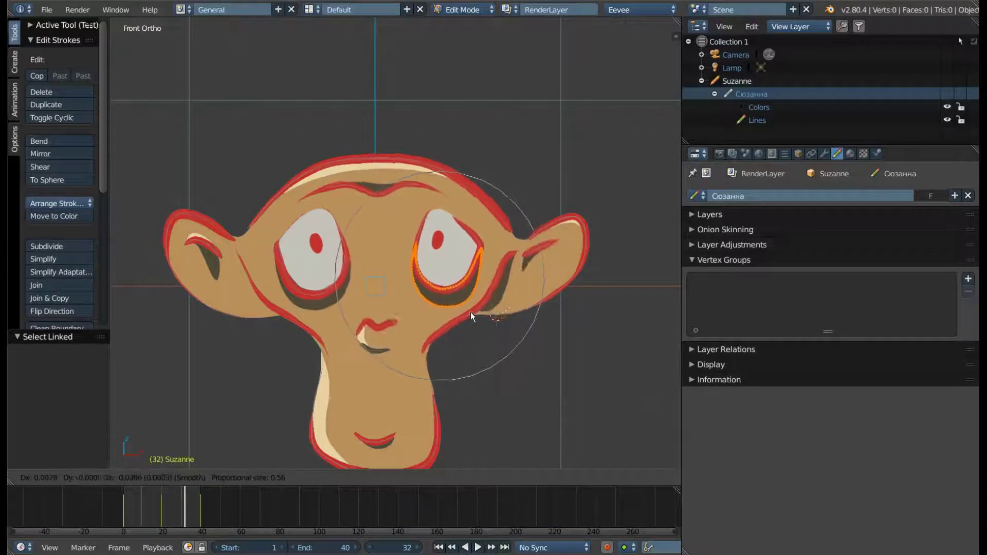
key(Escape)
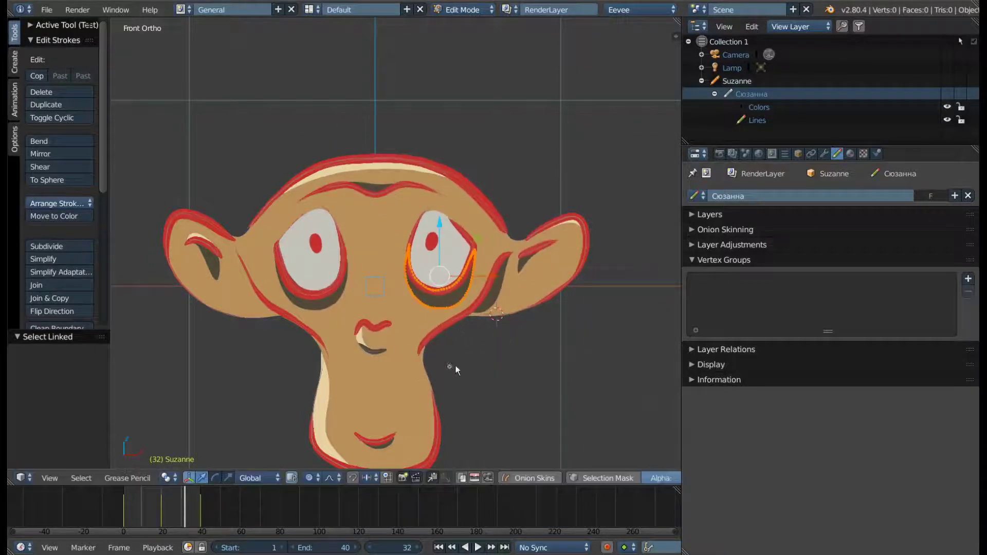
key(a)
key(a)
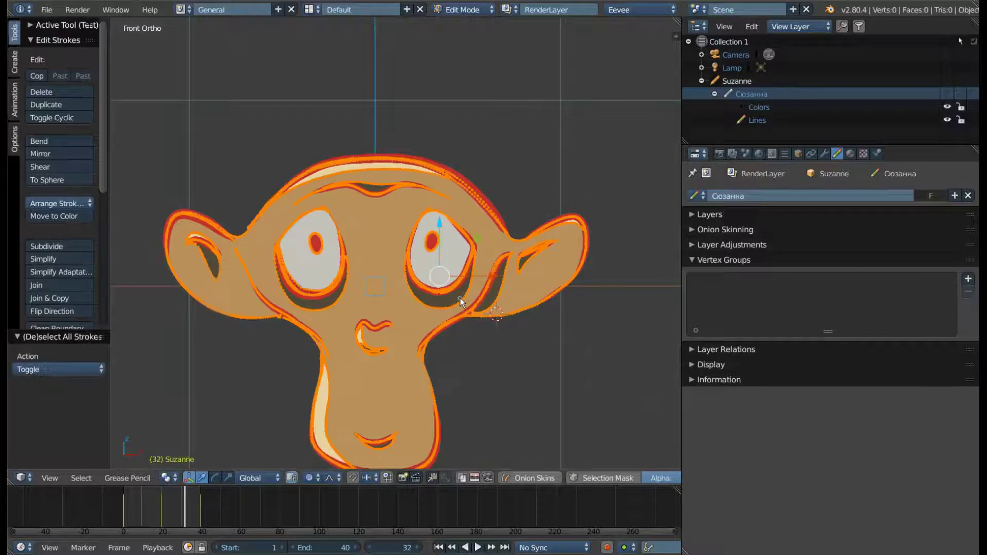
key(a)
key(l)
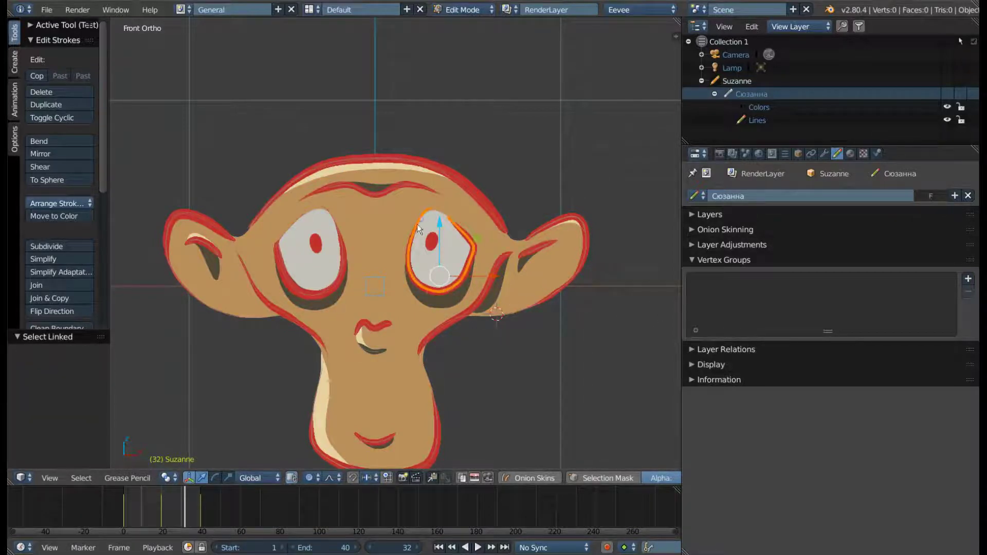
click(452, 294)
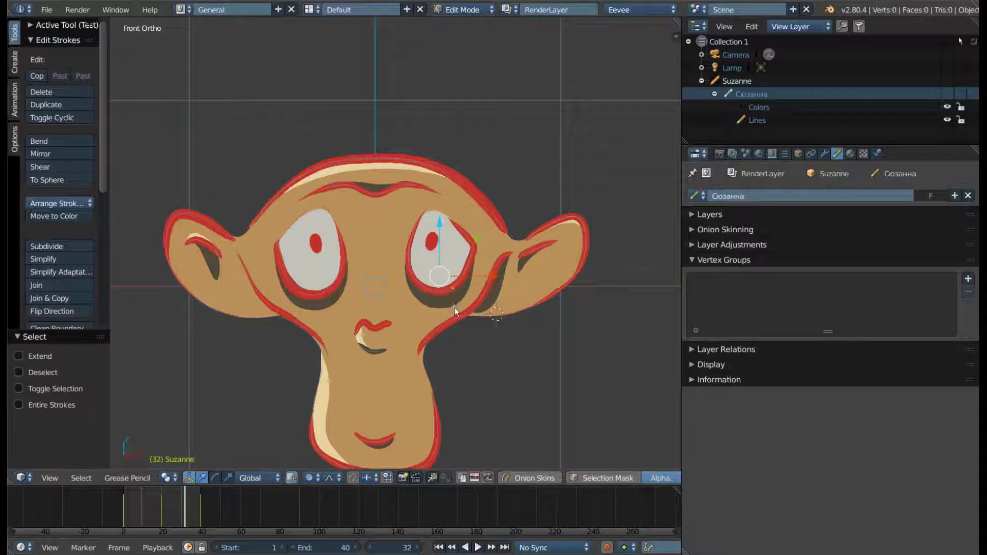
key(l)
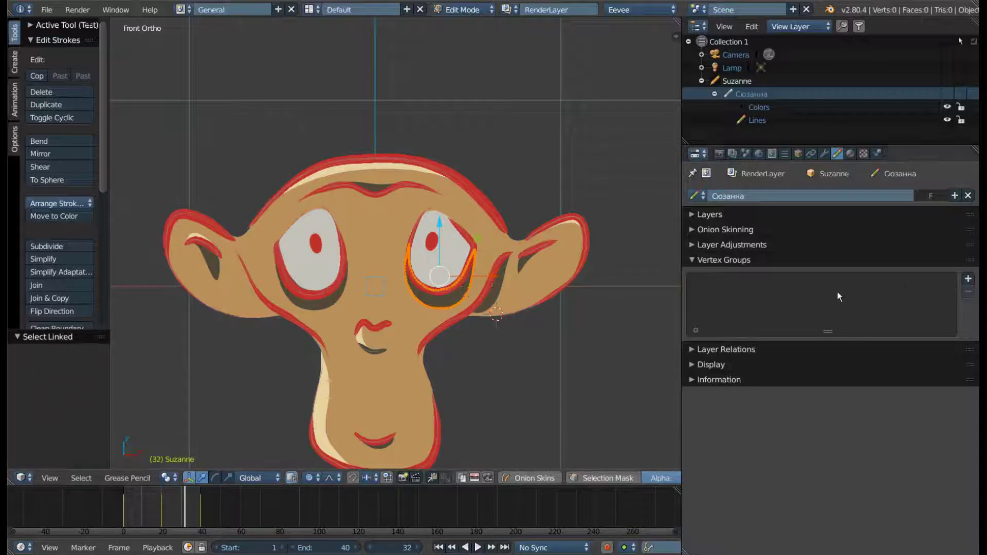
Add a new vertex group named Тень
click(968, 279)
double_click(728, 285)
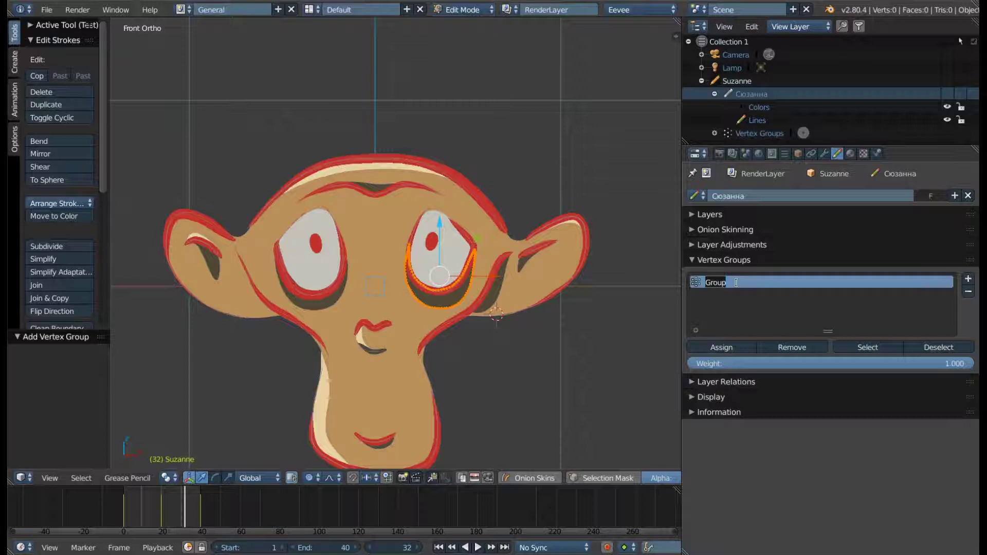
text(Тень)
key(Return)
Assign the right-eye shadow stroke to Тень at weight 1.000, then deselect all
click(732, 346)
click(868, 351)
click(729, 344)
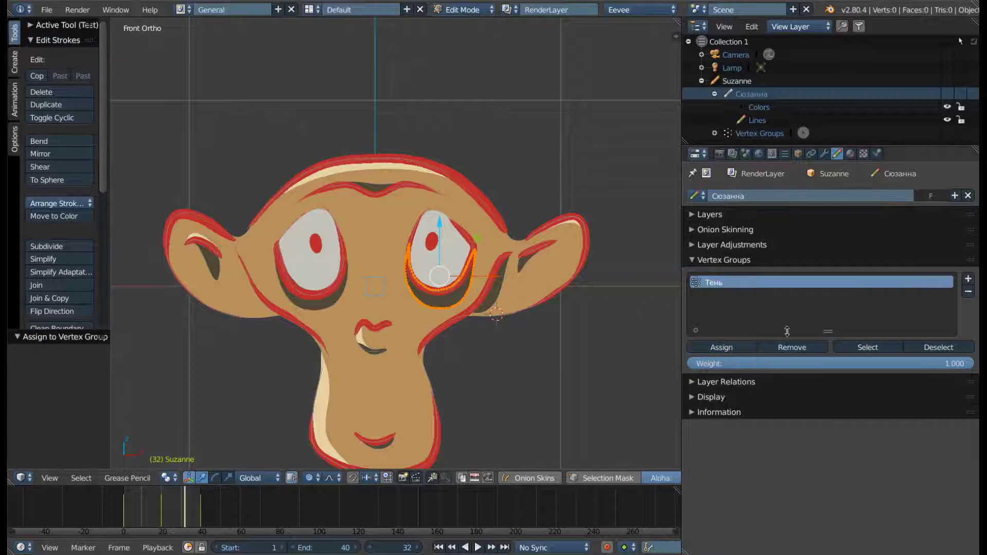
key(a)
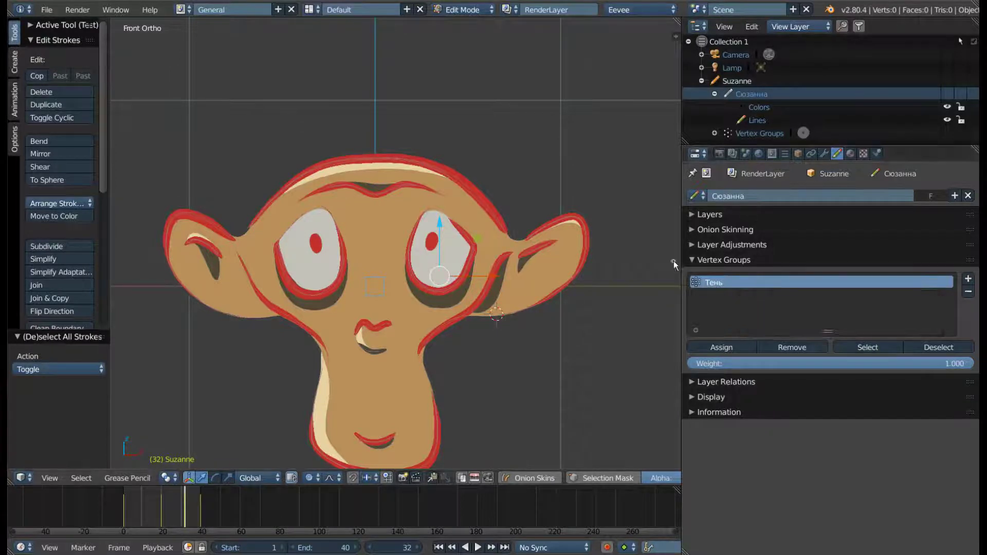
Confirm the Layer Relations parent type stays Object, then show the Display settings
click(688, 261)
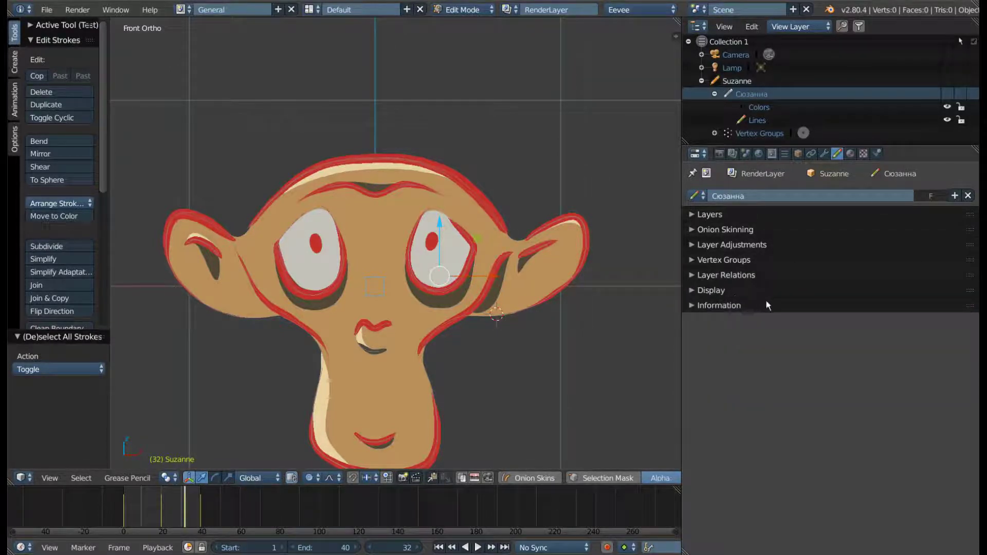
click(693, 276)
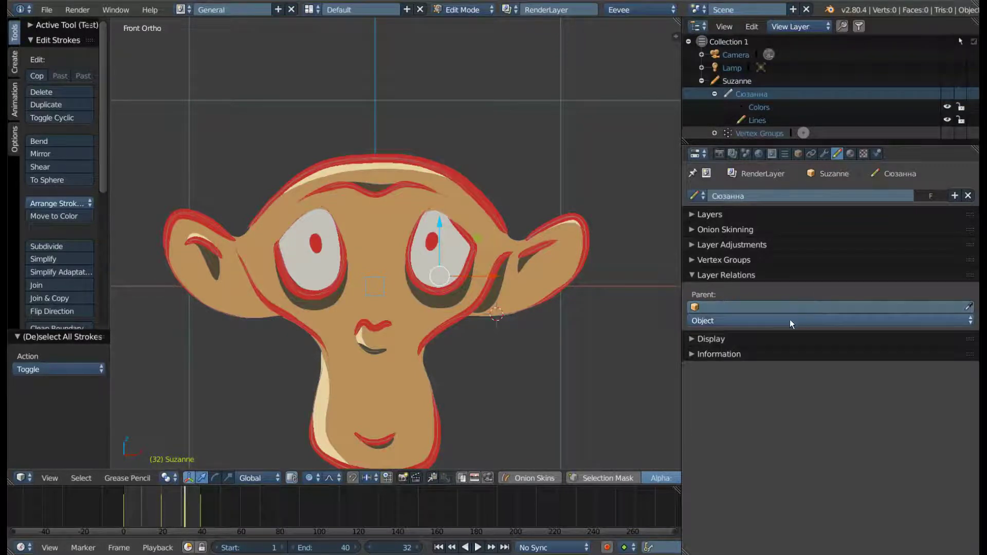
click(712, 321)
click(713, 322)
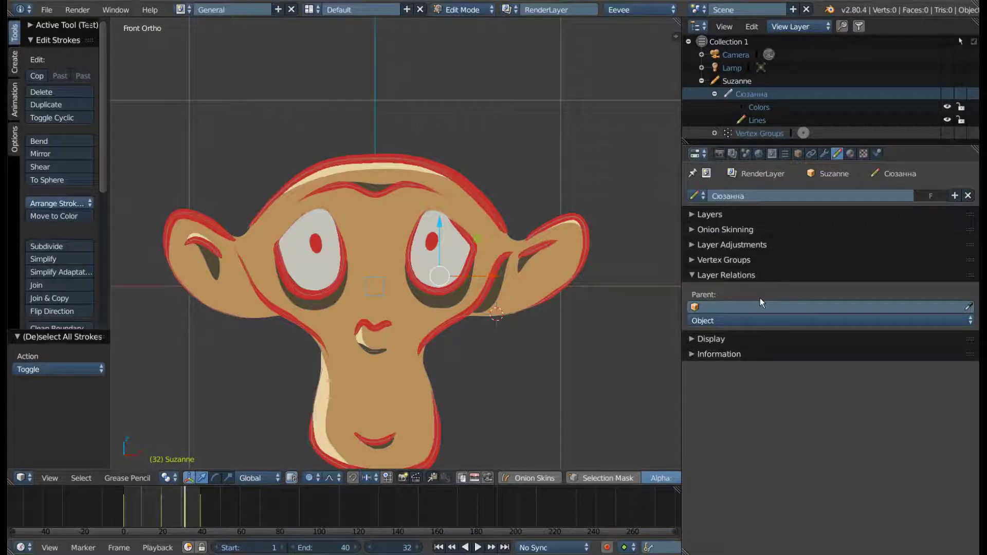
click(726, 275)
click(716, 289)
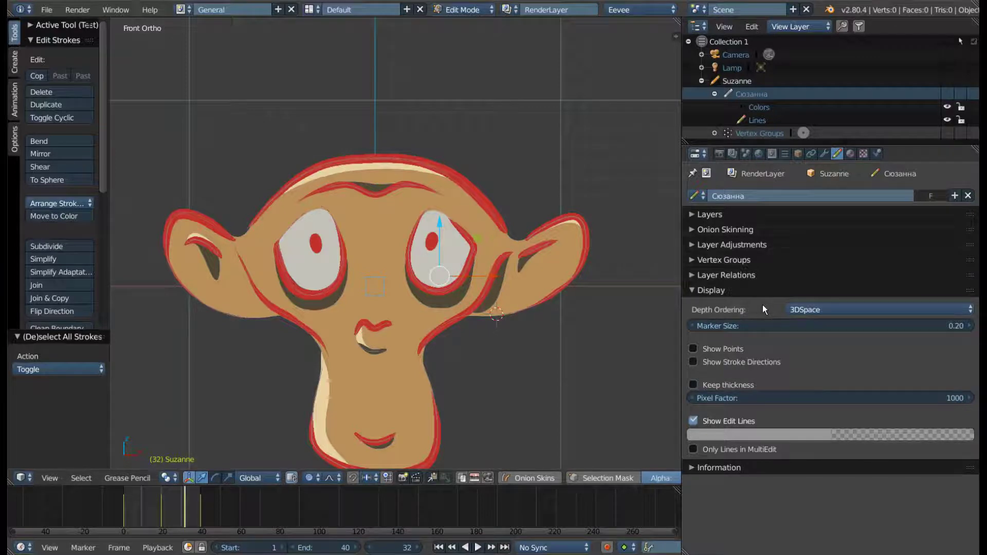
Set the grease pencil depth ordering to Front and return to Object Mode
click(852, 309)
click(822, 265)
click(815, 309)
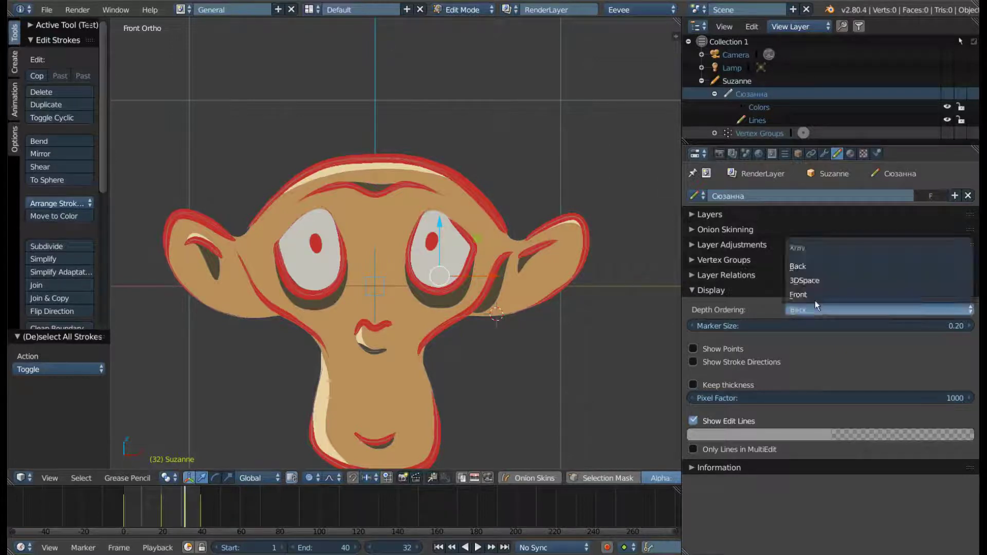
click(814, 294)
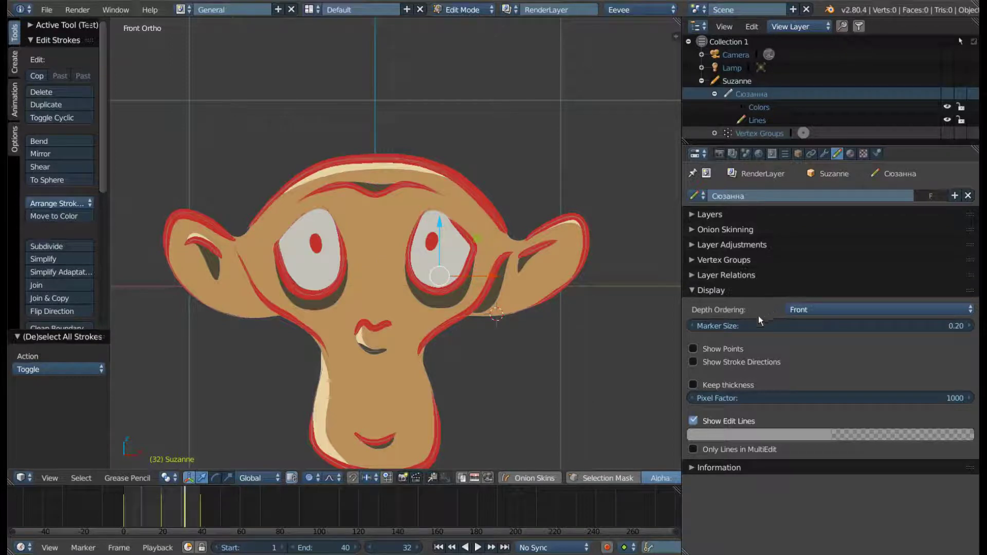
click(388, 311)
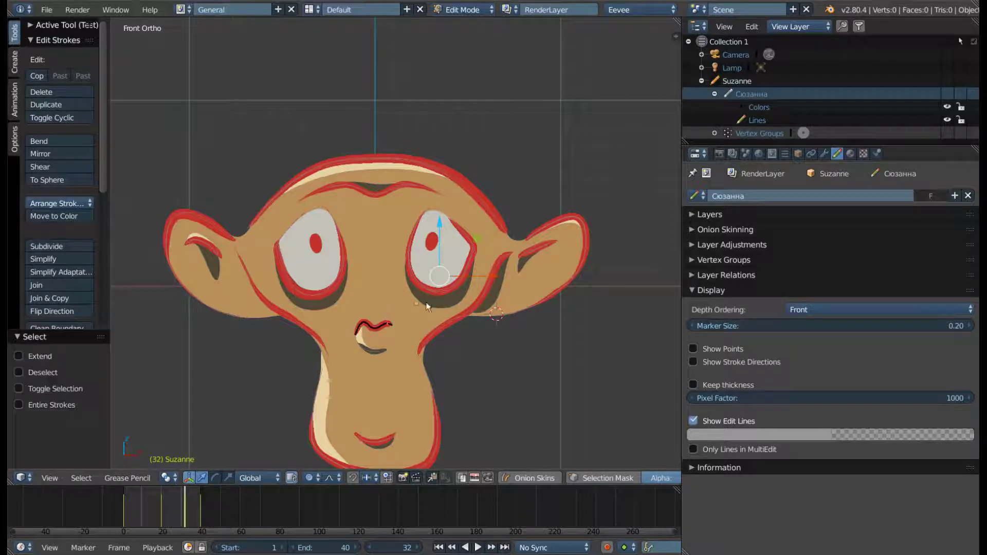
click(467, 10)
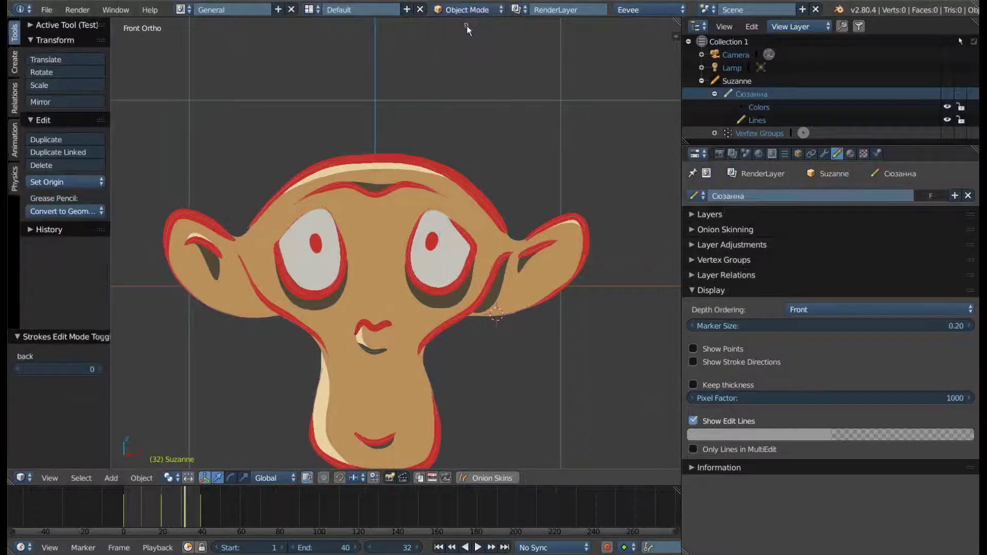
scroll(362, 211, down, 3)
mouse_move(368, 261)
middle_down()
mouse_move(544, 272)
mouse_move(493, 276)
mouse_move(529, 273)
middle_up()
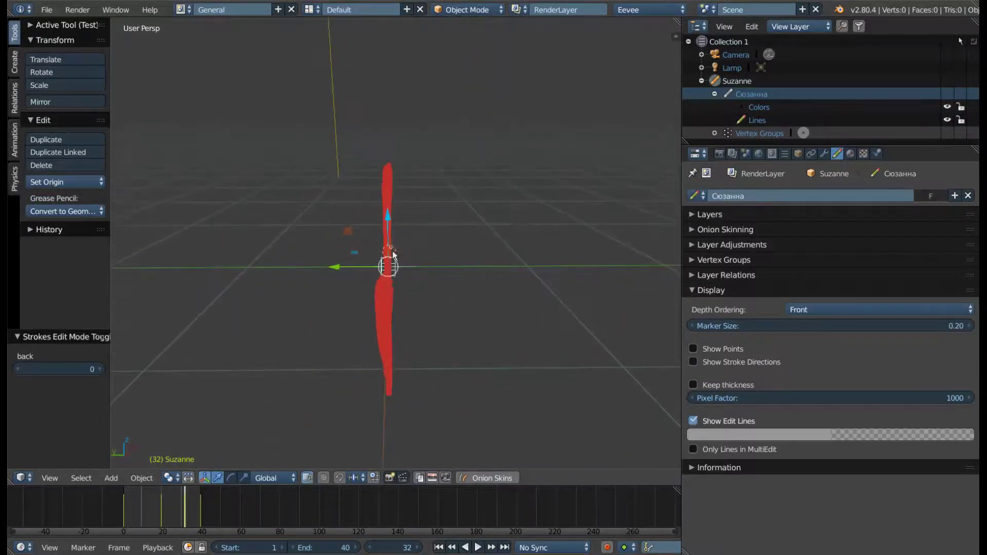
scroll(400, 290, up, 5)
mouse_move(400, 291)
middle_down()
mouse_move(385, 287)
mouse_move(445, 245)
middle_up()
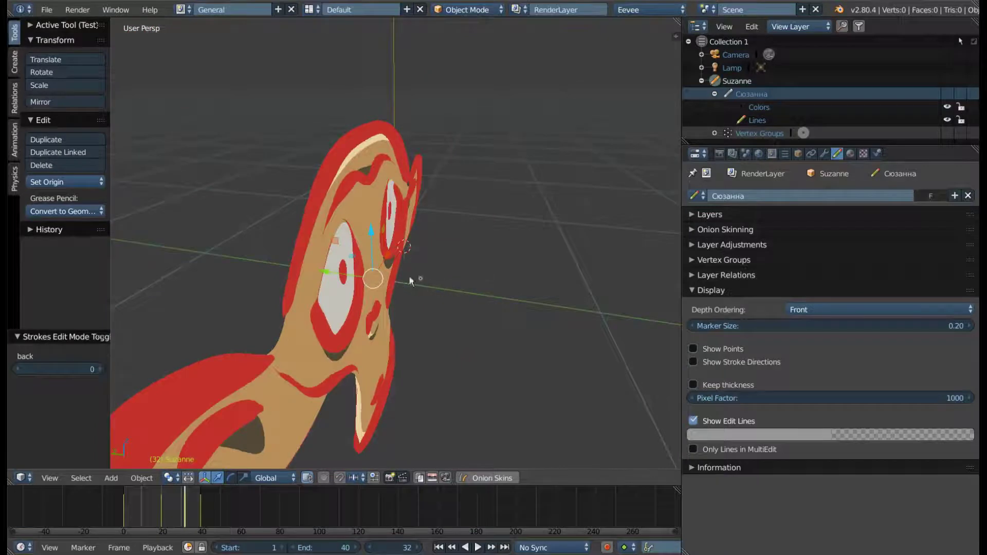
drag(703, 326, 827, 325)
scroll(380, 290, down, 8)
scroll(380, 290, up, 3)
mouse_move(380, 290)
middle_down()
mouse_move(408, 292)
mouse_move(365, 283)
middle_up()
scroll(403, 313, up, 1)
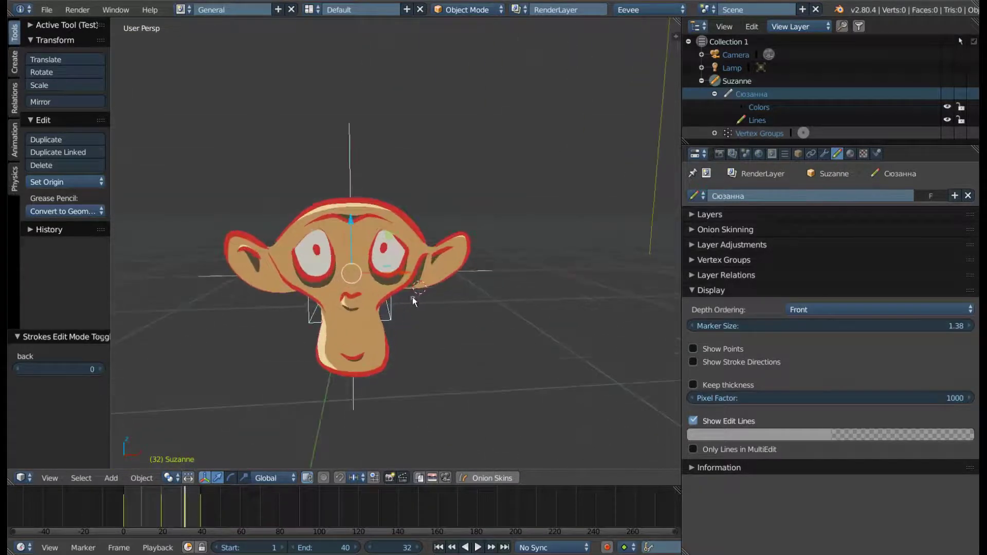
click(121, 520)
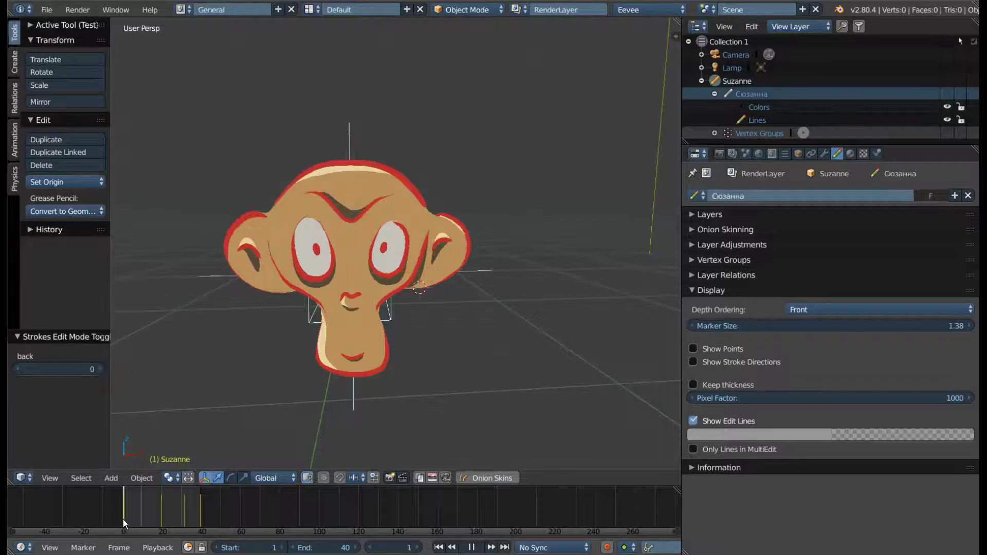
mouse_move(498, 259)
middle_down()
mouse_move(486, 249)
mouse_move(503, 247)
mouse_move(477, 258)
mouse_move(492, 266)
middle_up()
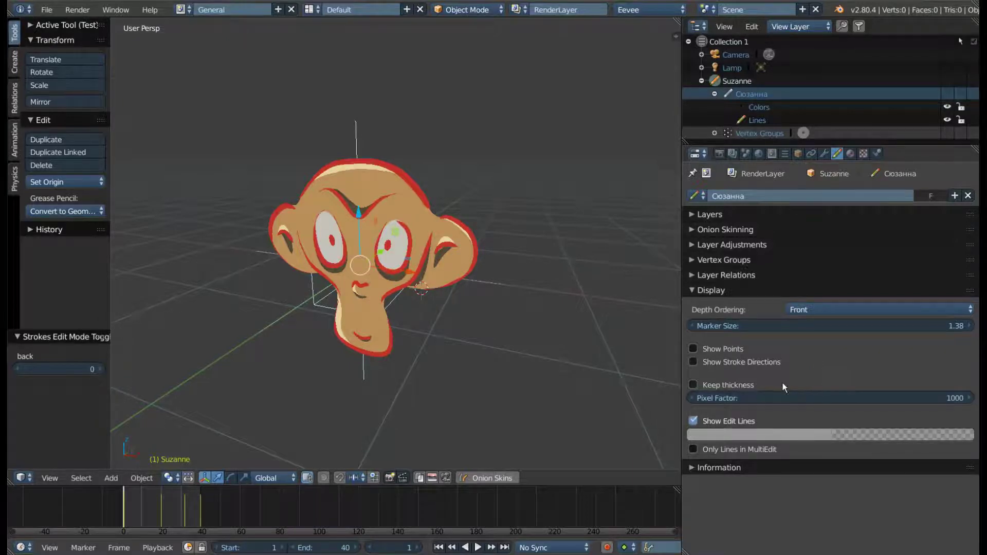
scroll(346, 297, up, 1)
scroll(362, 298, up, 2)
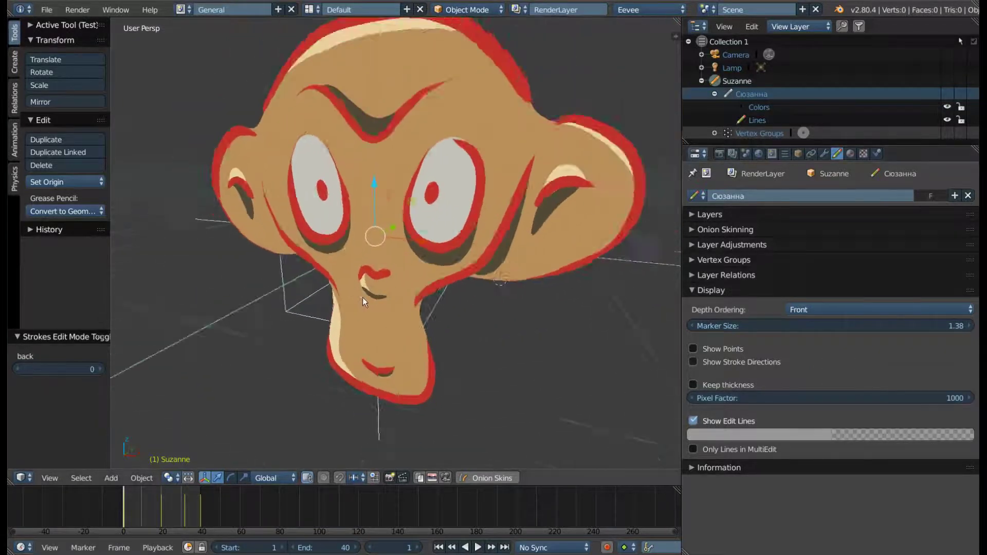
scroll(370, 304, down, 10)
scroll(377, 307, down, 1)
scroll(376, 307, up, 5)
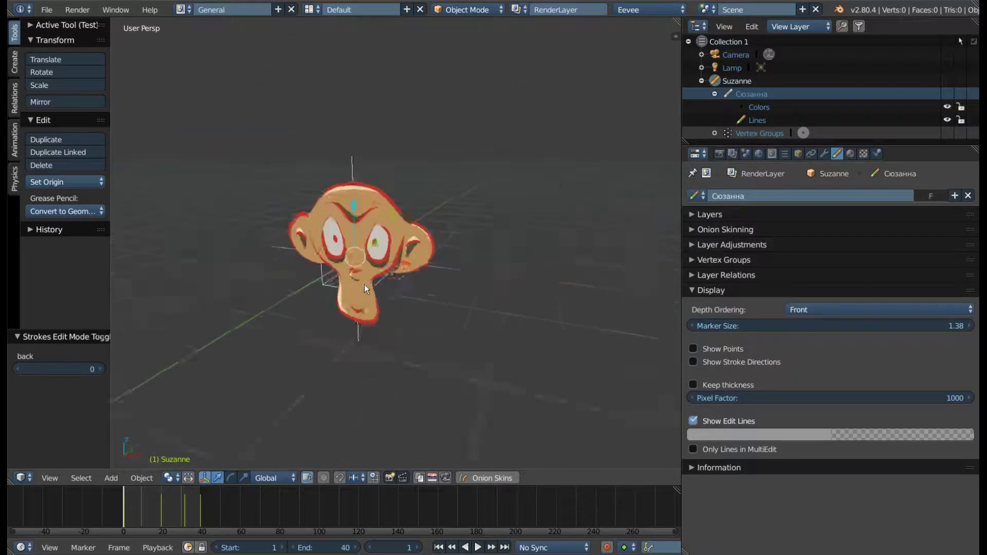
scroll(373, 301, down, 6)
scroll(366, 291, down, 2)
scroll(366, 291, up, 2)
scroll(370, 291, up, 1)
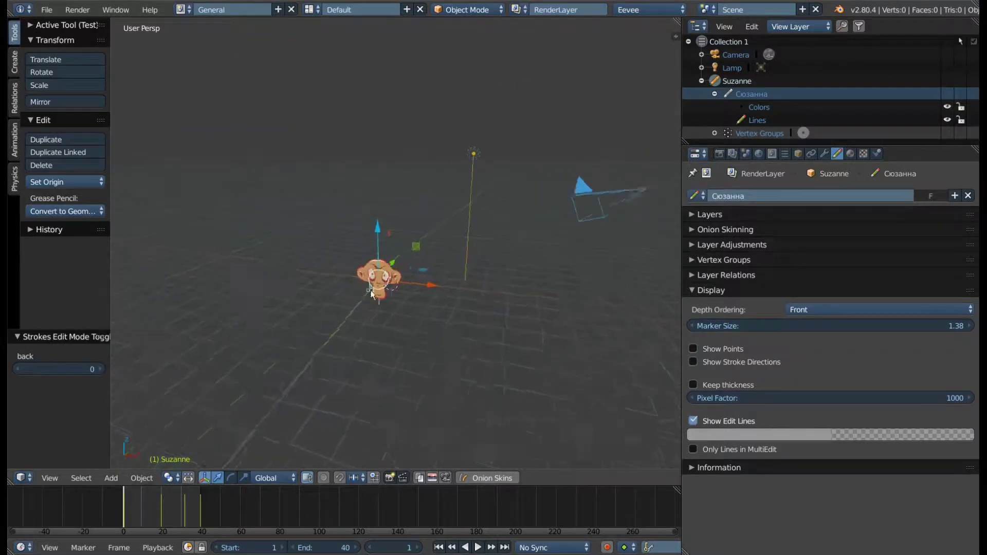
scroll(375, 290, up, 1)
scroll(384, 290, up, 4)
scroll(386, 288, down, 10)
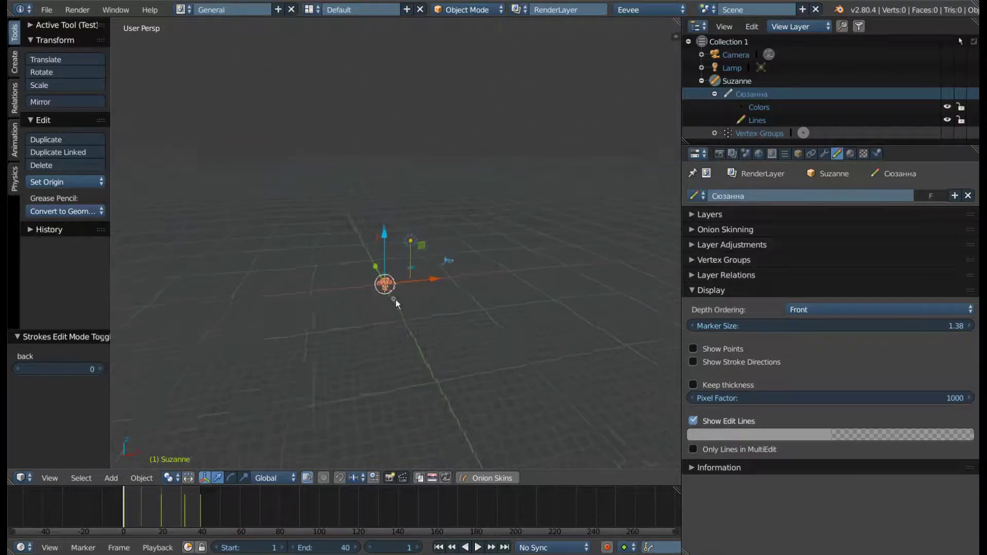
middle_drag(396, 300, 381, 285)
scroll(381, 286, up, 3)
scroll(406, 288, up, 7)
scroll(411, 290, down, 7)
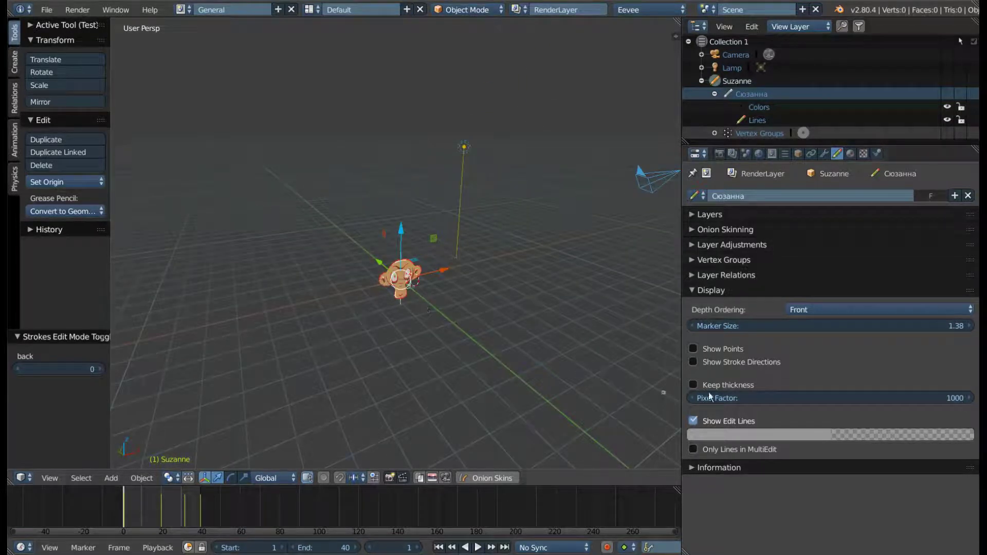
scroll(374, 333, up, 6)
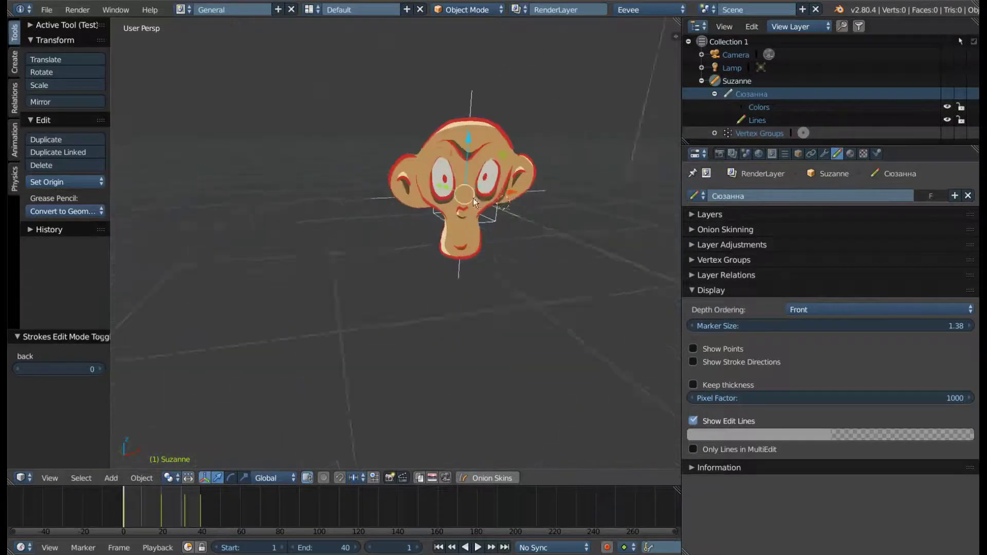
middle_drag(473, 199, 494, 215)
Turn Keep thickness on and frame Suzanne to inspect the outlines
click(711, 385)
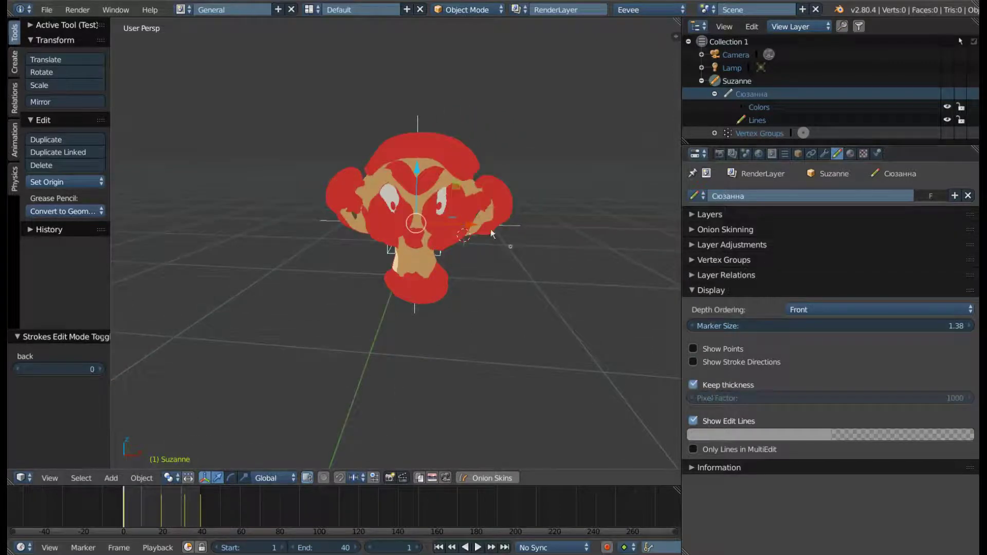
scroll(464, 206, up, 2)
scroll(459, 211, up, 4)
scroll(458, 211, up, 2)
scroll(390, 228, up, 2)
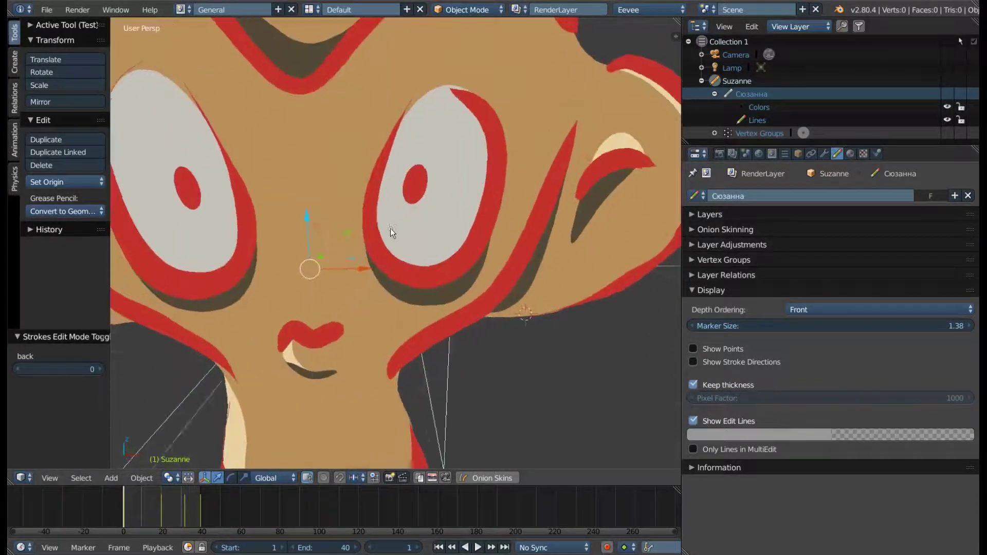
mouse_move(390, 228)
middle_down()
mouse_move(442, 229)
mouse_move(396, 233)
mouse_move(421, 222)
mouse_move(409, 225)
middle_up()
scroll(406, 215, down, 5)
scroll(406, 215, down, 5)
scroll(406, 227, up, 3)
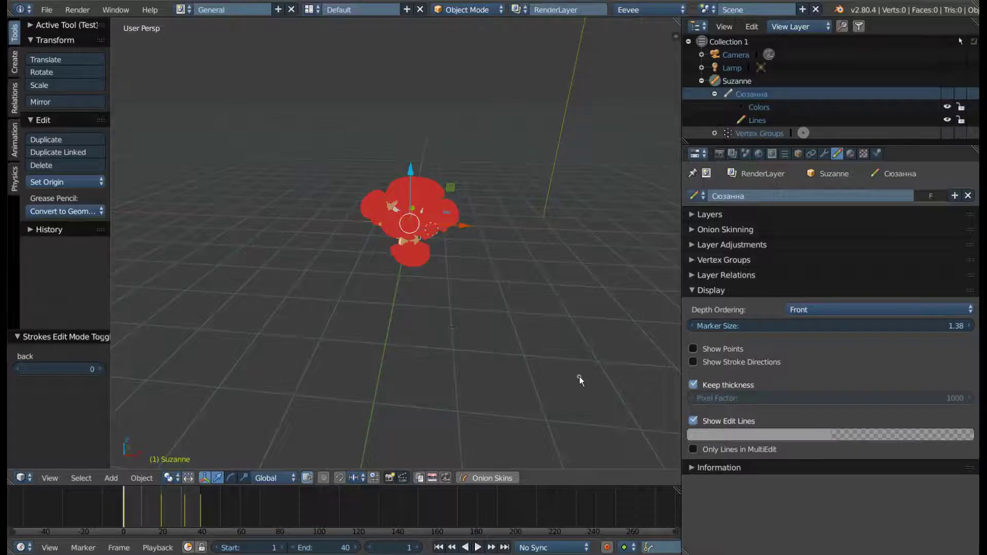
key(KP_Decimal)
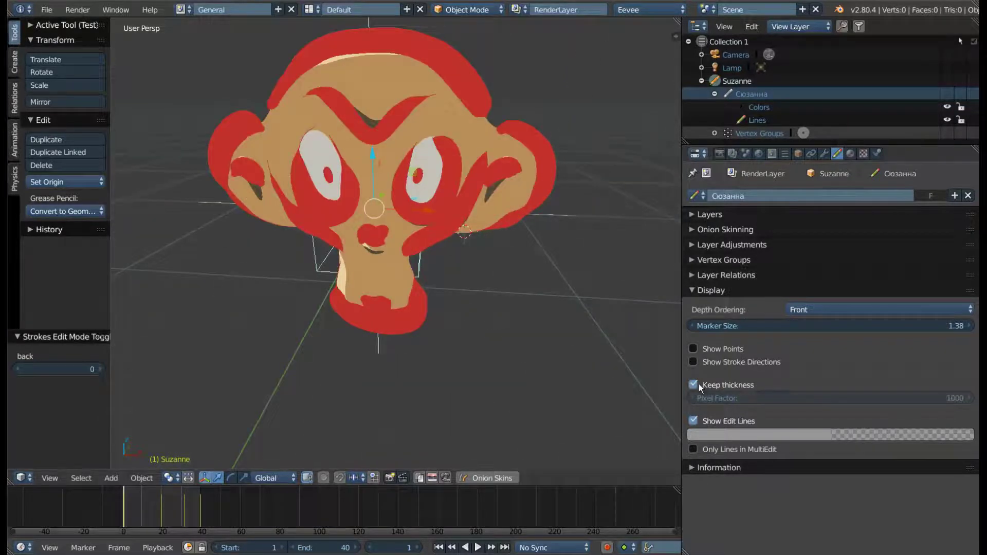
Turn Keep thickness back off and raise the Pixel Factor to 1164
click(699, 384)
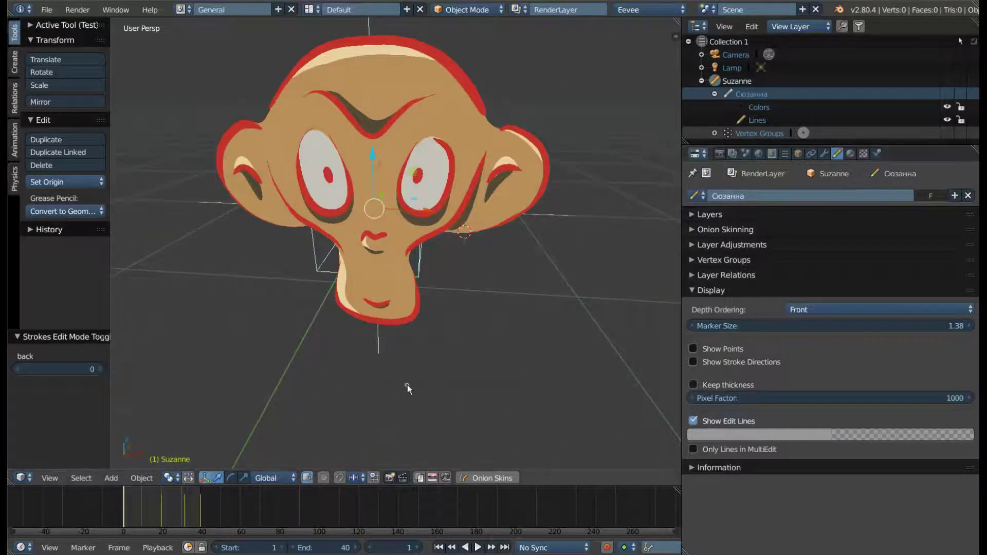
middle_drag(355, 395, 358, 383)
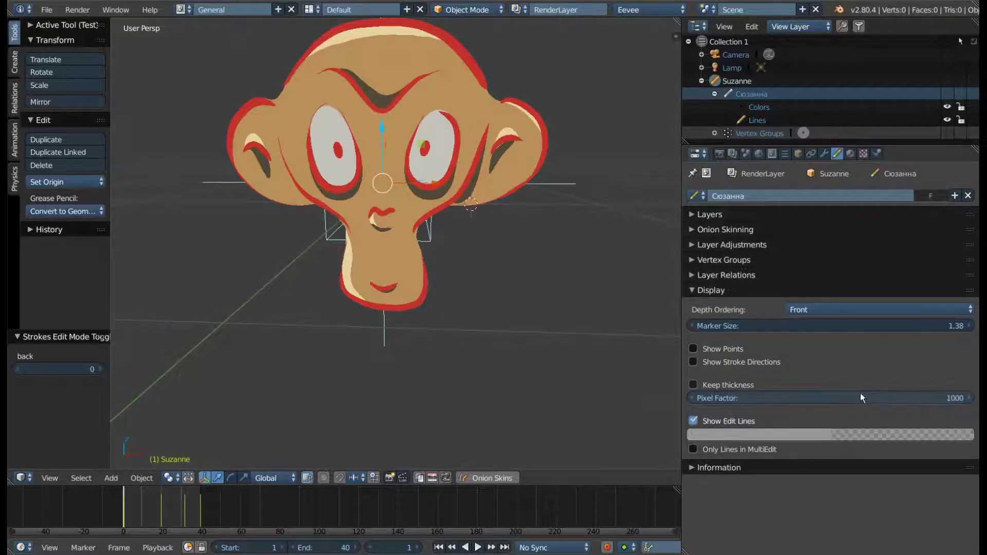
mouse_move(861, 397)
mouse_down()
mouse_move(963, 397)
mouse_move(823, 397)
mouse_move(874, 397)
mouse_move(854, 395)
mouse_up()
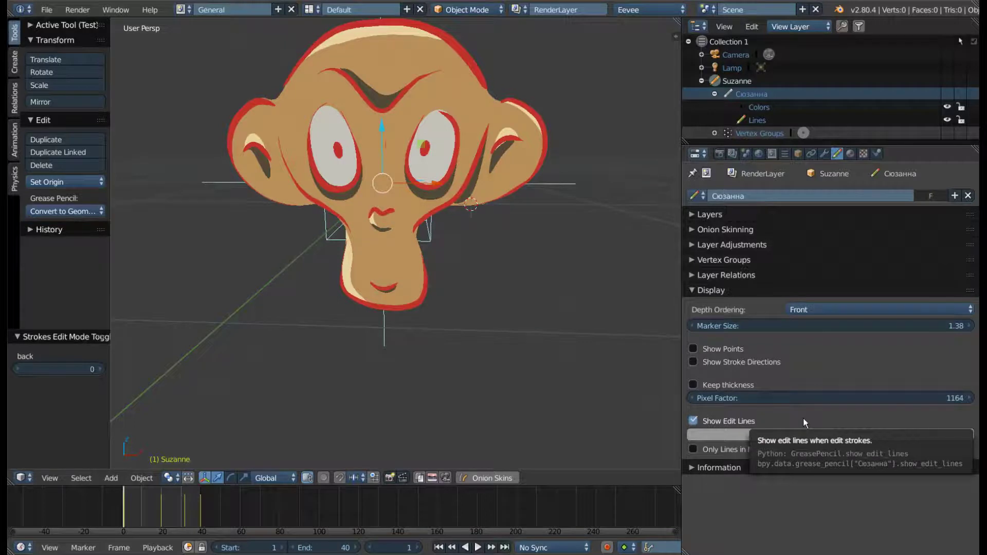
scroll(276, 137, down, 2)
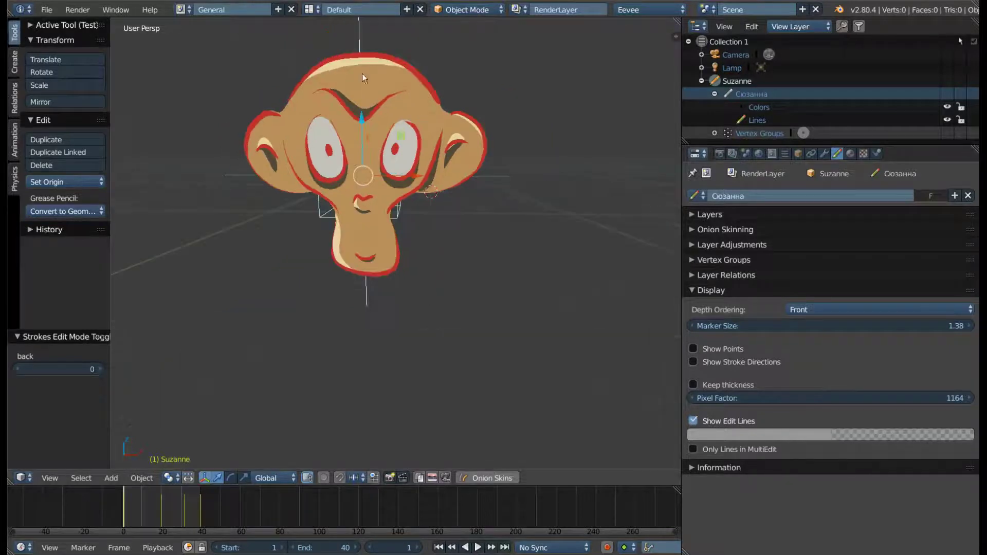
Switch Suzanne's grease pencil into stroke Edit Mode
click(449, 6)
click(460, 39)
scroll(443, 152, up, 2)
scroll(434, 121, up, 3)
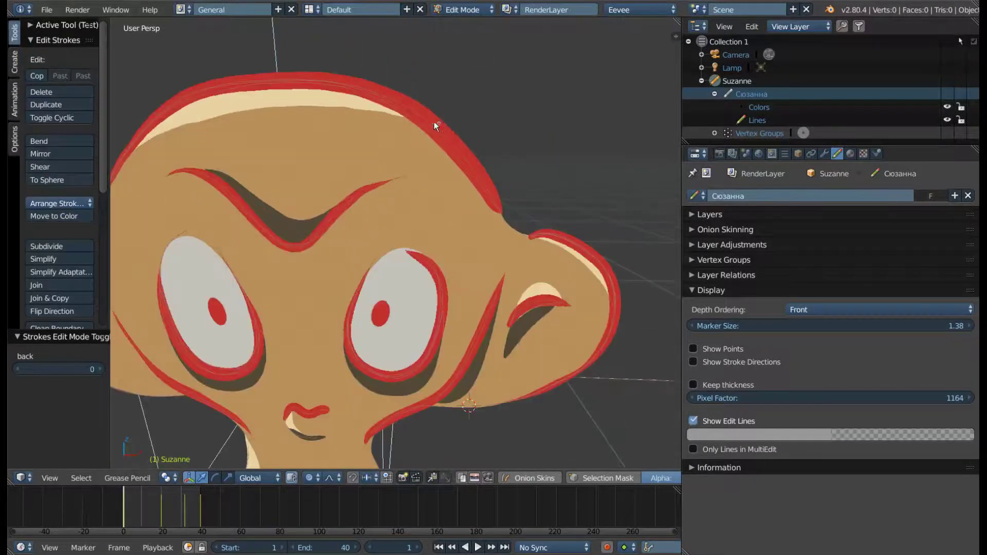
scroll(447, 139, down, 1)
scroll(387, 82, up, 3)
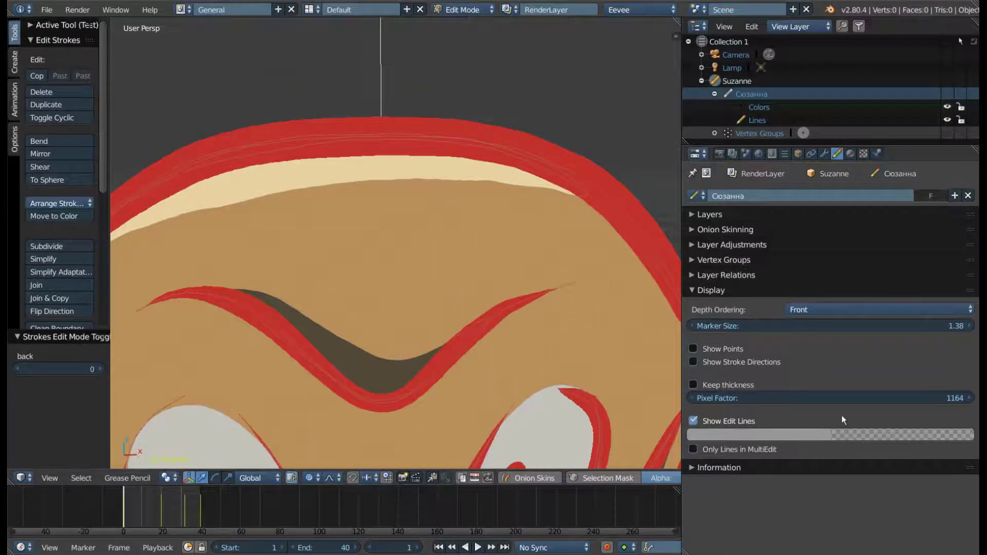
Set the Show Edit Lines colour to blue with alpha 0.519
click(813, 434)
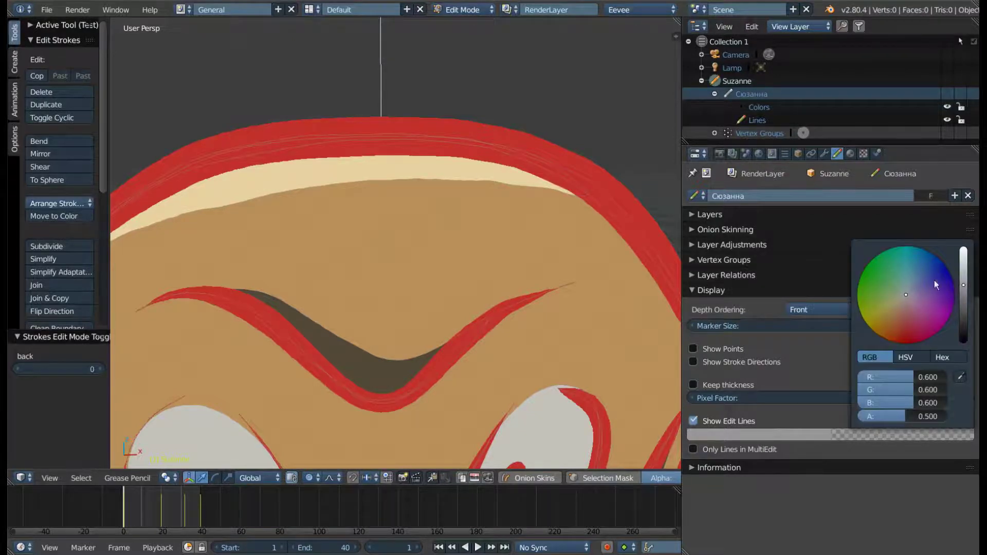
mouse_move(931, 264)
mouse_down()
mouse_move(894, 274)
mouse_move(937, 267)
mouse_up()
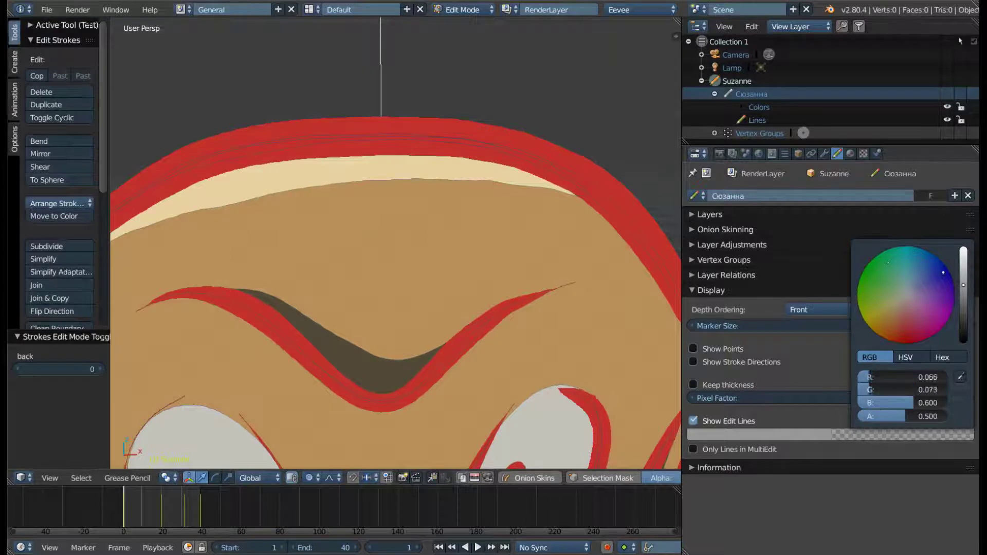
click(899, 418)
text(0.519)
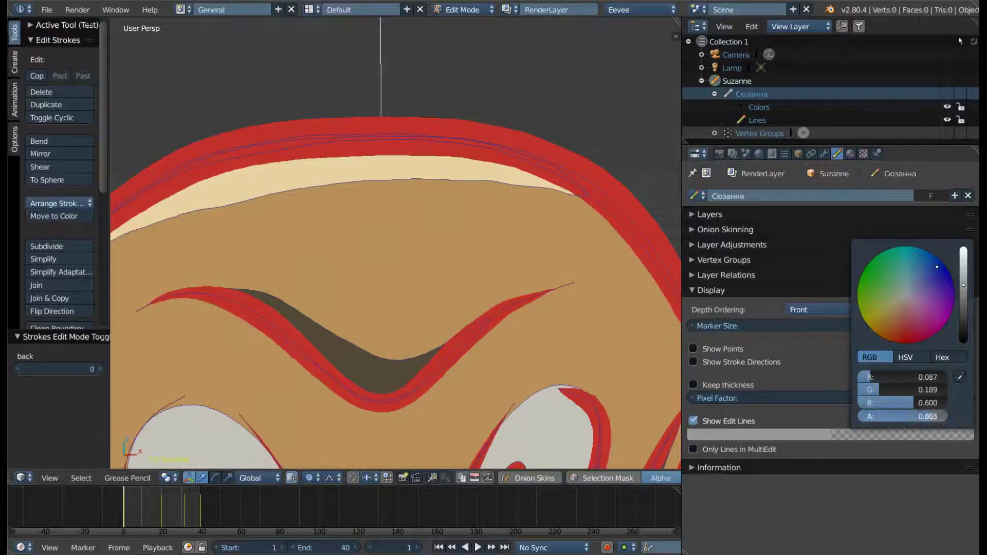
drag(904, 416, 945, 416)
Lower the blue edit lines' opacity so they stay semi-transparent
scroll(541, 307, down, 6)
scroll(558, 325, down, 2)
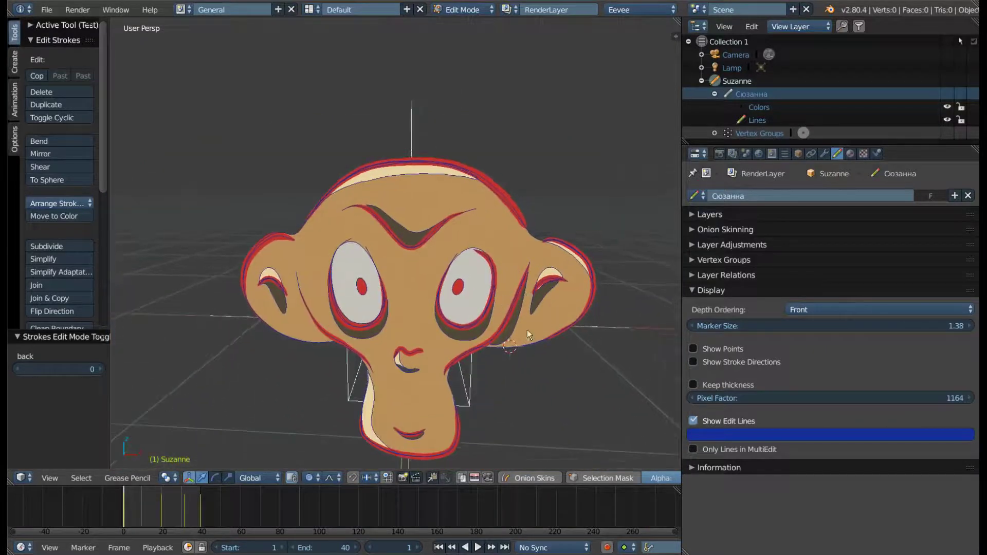
scroll(509, 200, up, 3)
scroll(504, 201, up, 3)
scroll(502, 204, down, 4)
scroll(509, 247, down, 2)
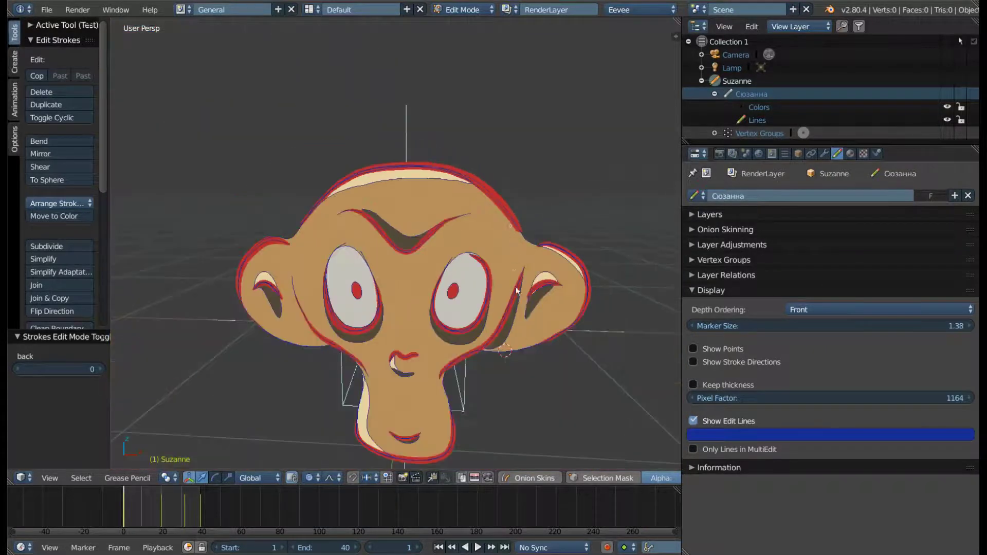
mouse_move(516, 291)
middle_down()
mouse_move(526, 322)
mouse_move(565, 355)
middle_up()
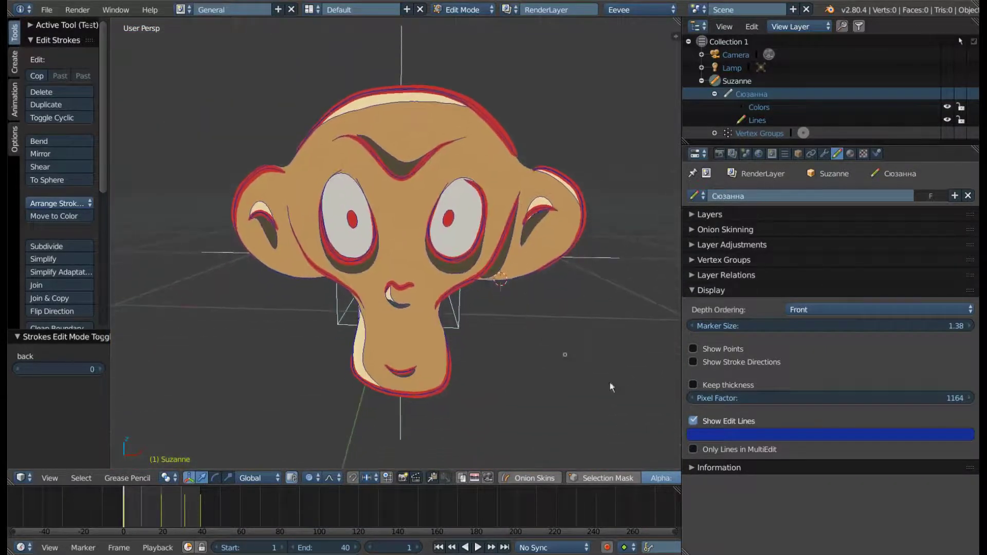
click(899, 433)
mouse_move(905, 416)
mouse_down()
mouse_move(869, 416)
mouse_move(920, 415)
mouse_up()
click(698, 418)
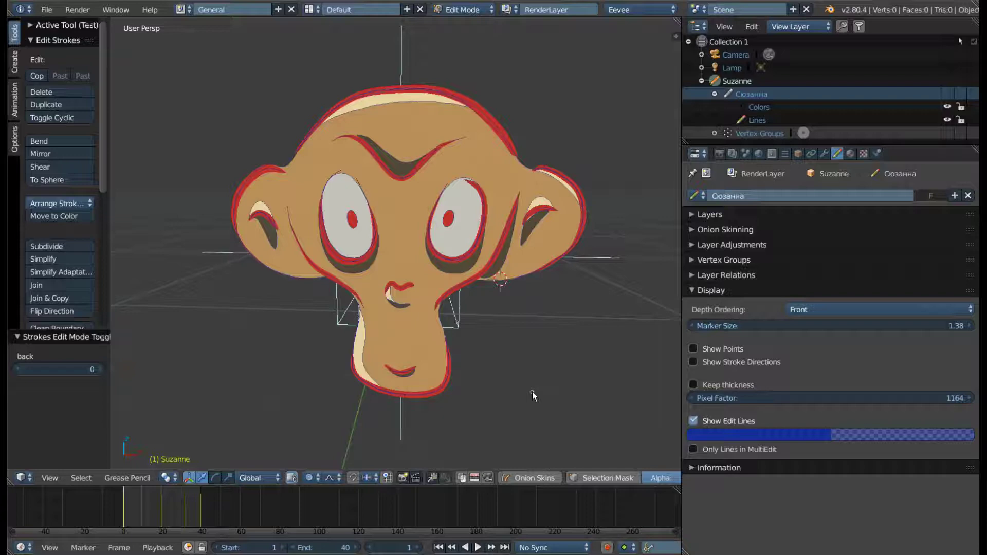
Show the Information panel listing layers, frames, strokes, points and palettes
scroll(469, 79, up, 5)
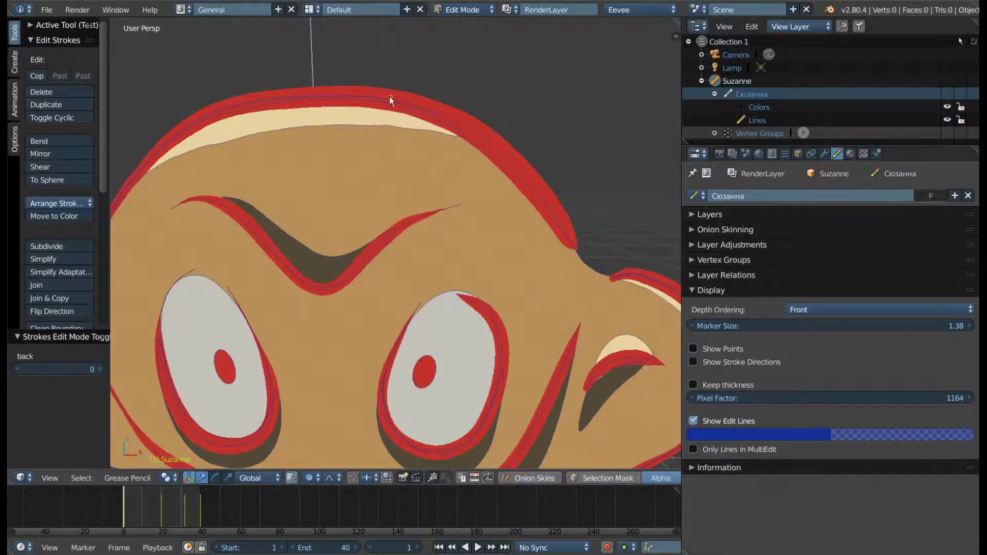
scroll(390, 97, down, 5)
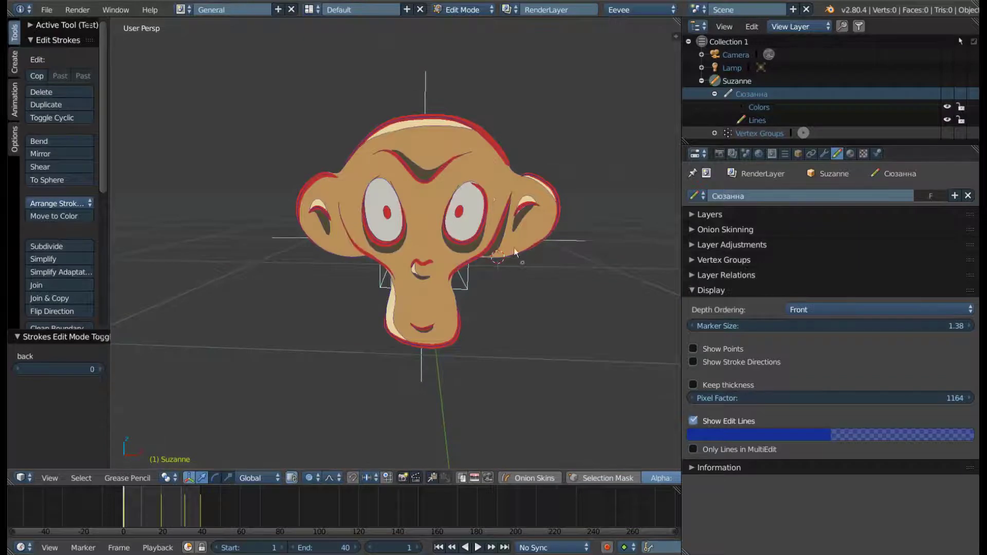
mouse_move(548, 251)
middle_down()
mouse_move(310, 244)
mouse_move(355, 255)
middle_up()
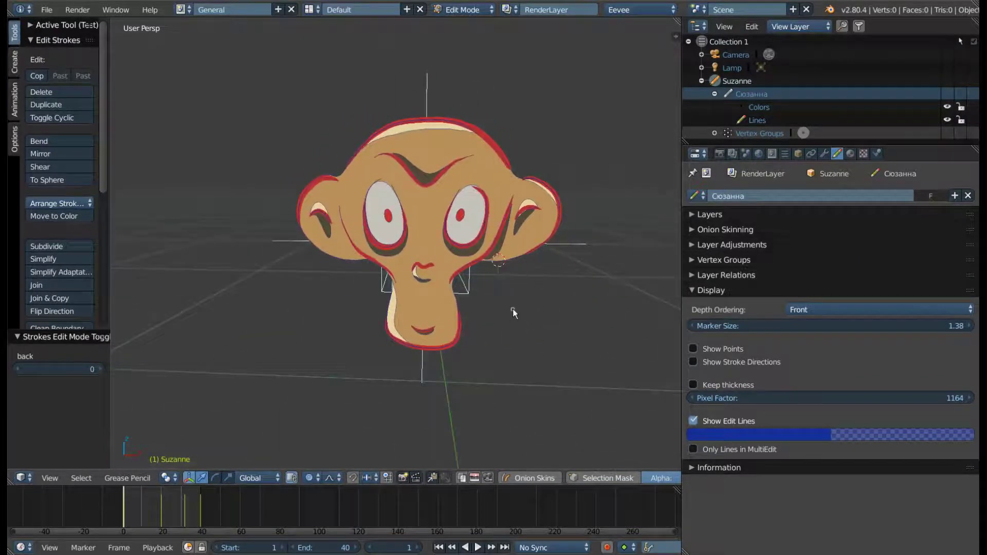
click(688, 291)
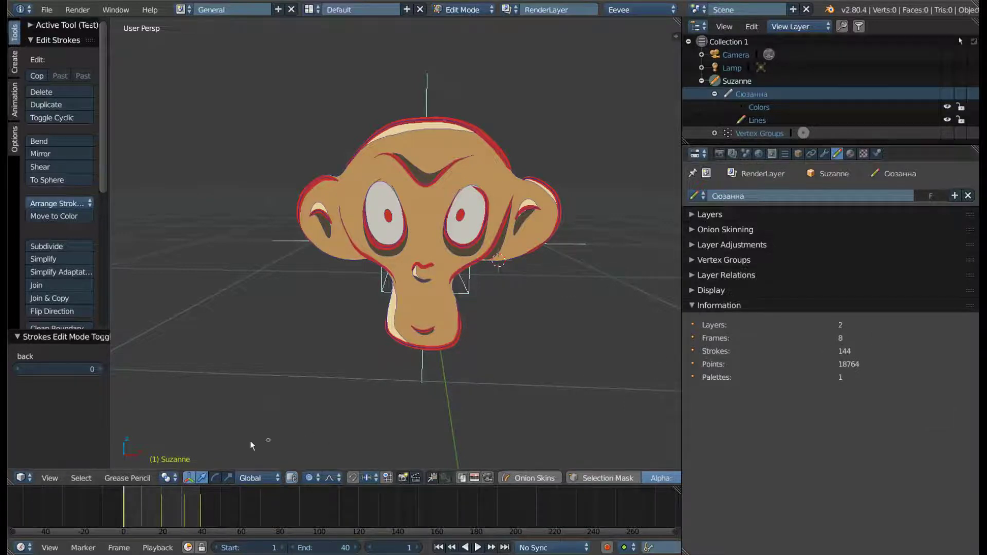
Play and scrub the Suzanne animation, stop at frame 1, and collapse Information
key(space)
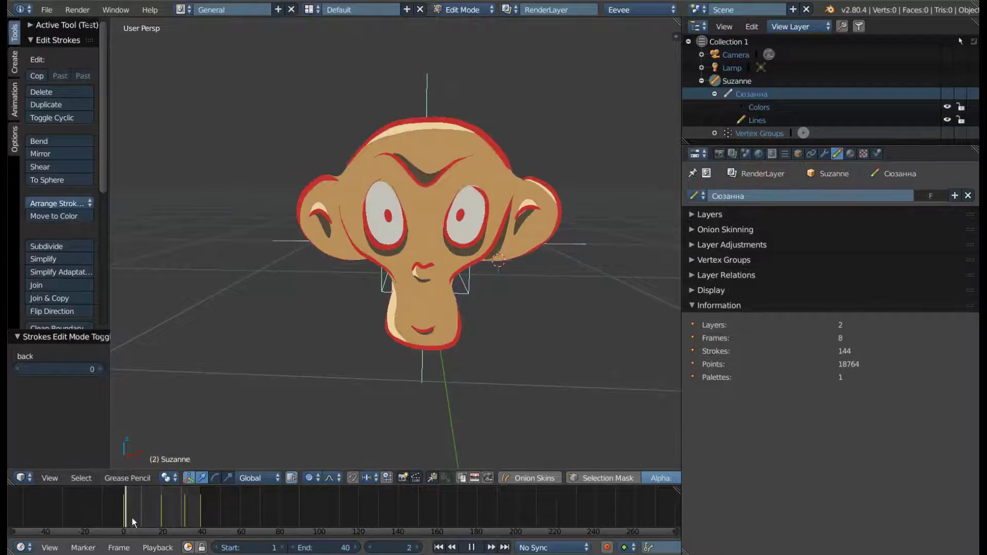
drag(133, 522, 179, 525)
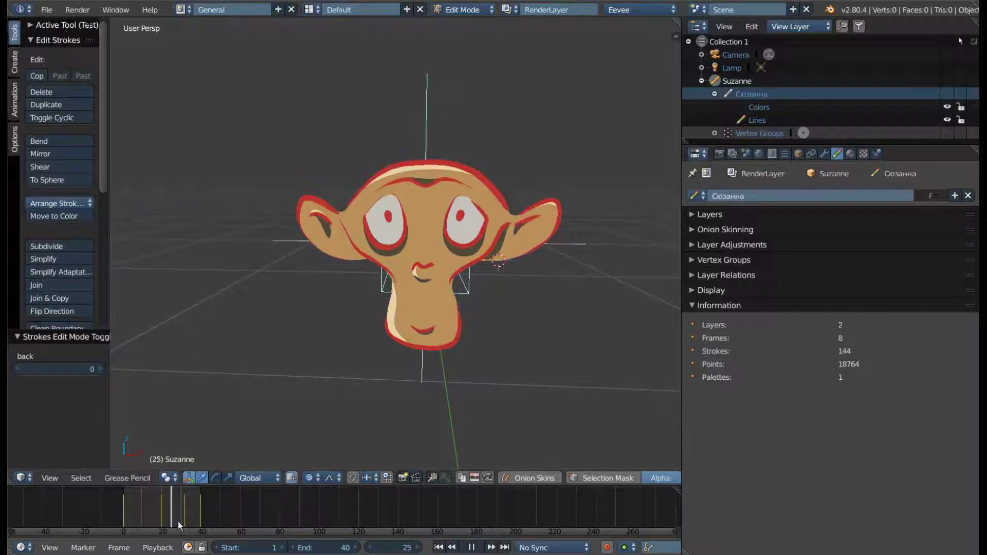
key(Escape)
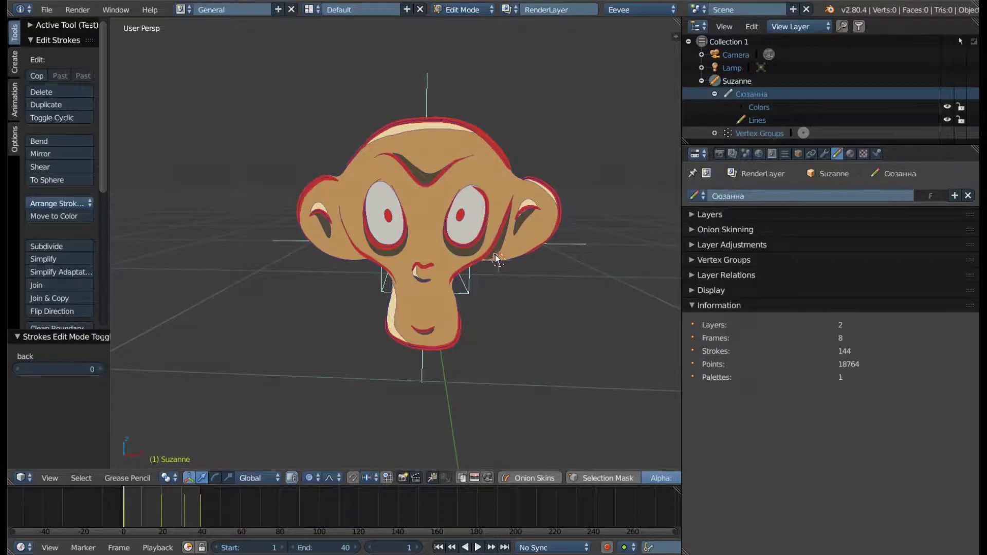
mouse_move(495, 255)
middle_down()
mouse_move(390, 267)
mouse_move(430, 249)
mouse_move(479, 260)
middle_up()
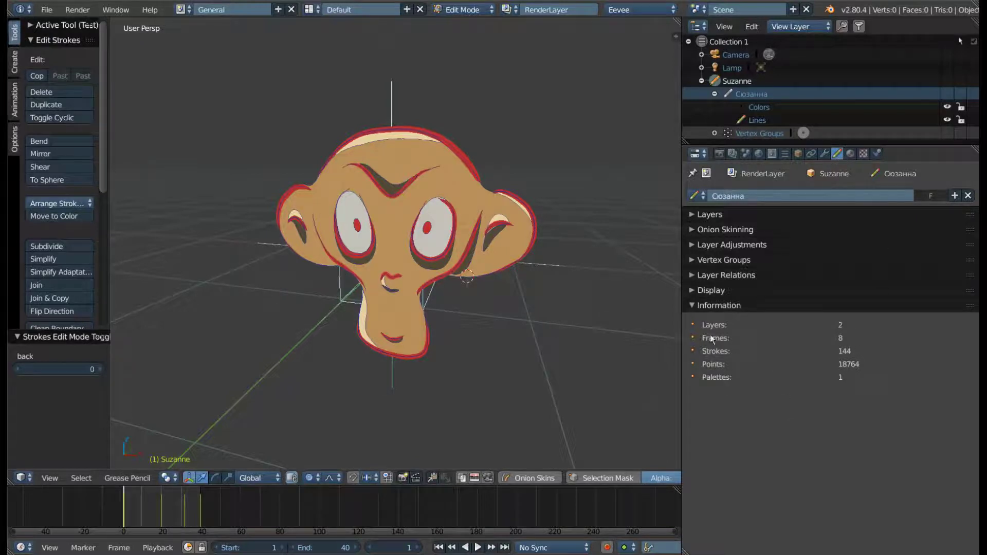
click(696, 307)
Return to Object Mode and enlarge the Suzanne palette's slot and colour lists
key(Tab)
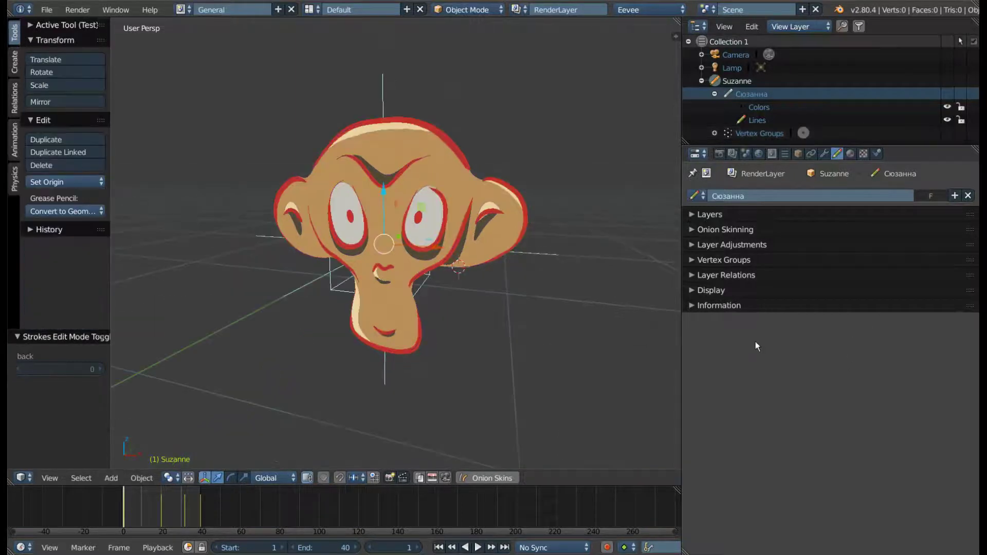
click(849, 153)
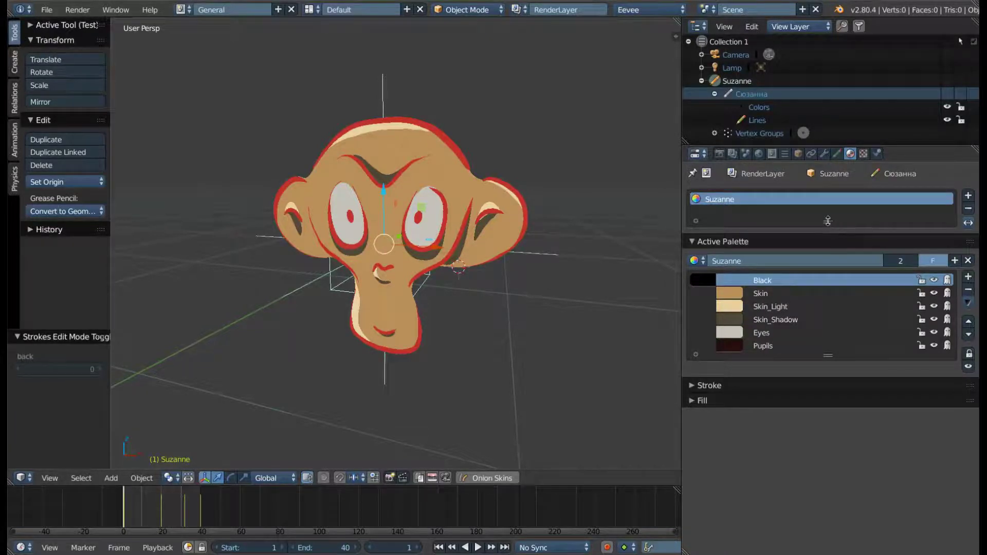
drag(827, 221, 828, 273)
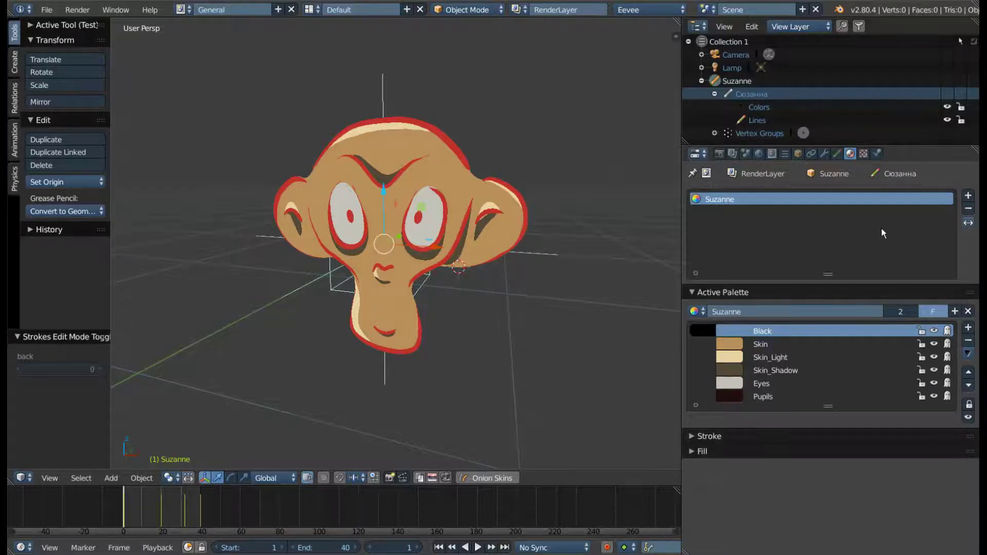
click(969, 226)
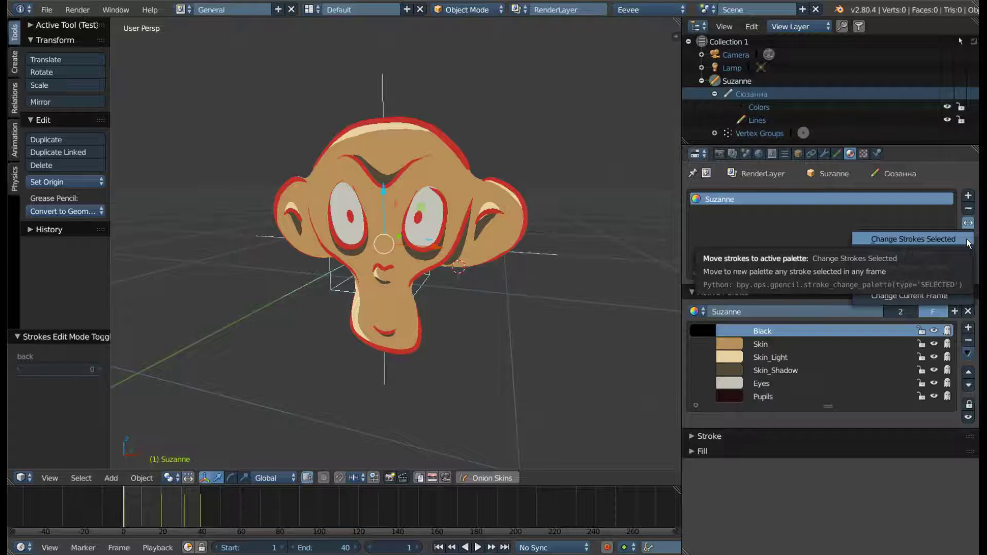
click(947, 242)
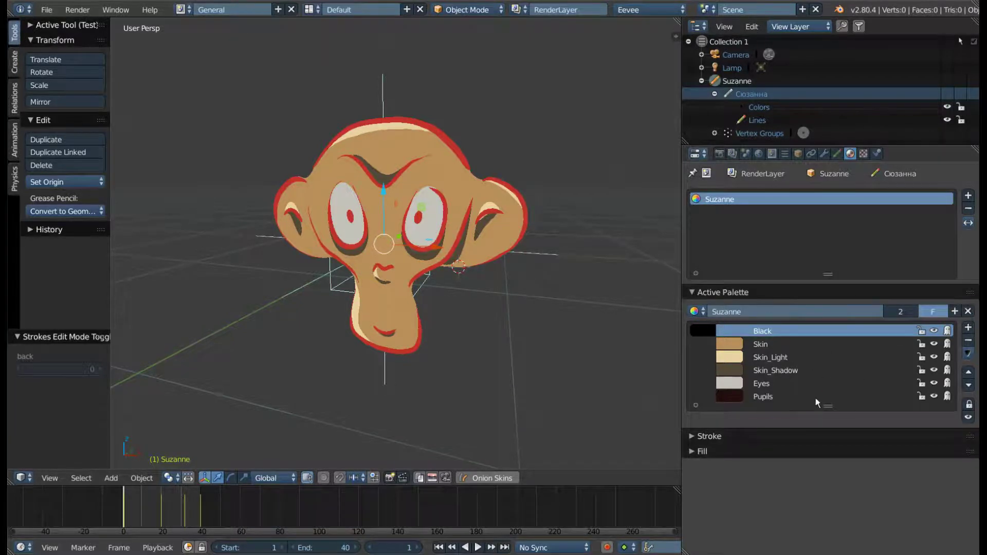
drag(823, 405, 826, 484)
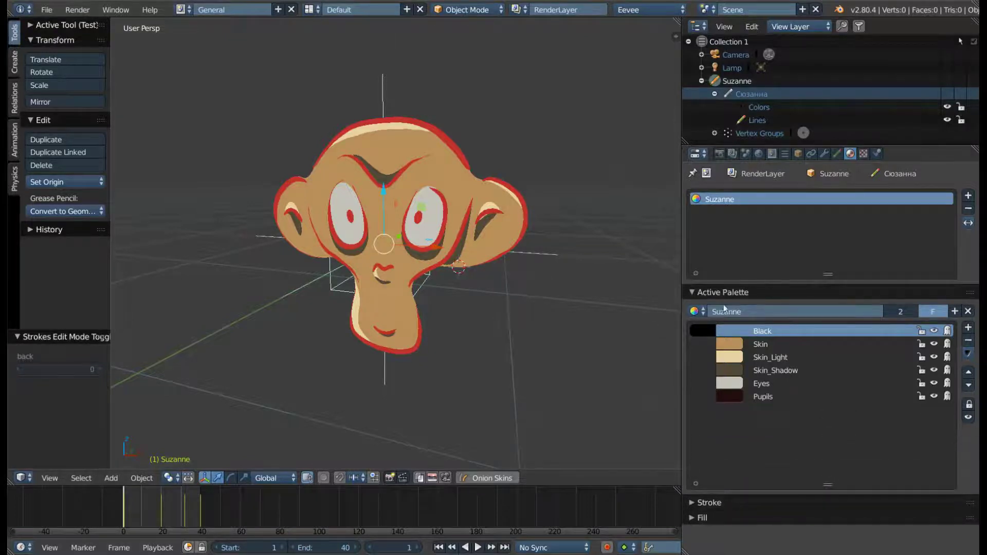
Shrink the palette slot list back down and orbit to a frontal view
click(968, 223)
drag(827, 274, 828, 234)
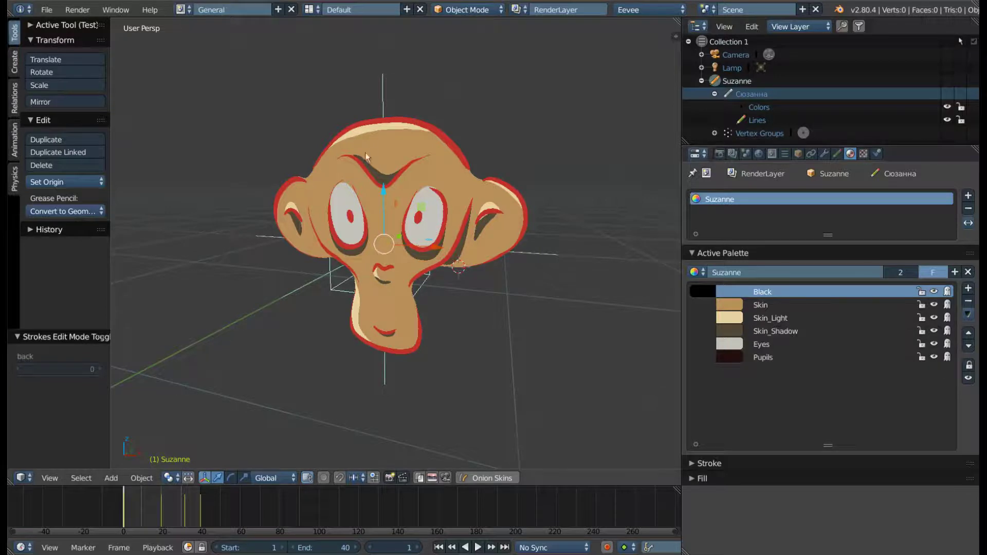
mouse_move(365, 152)
middle_down()
mouse_move(400, 145)
mouse_move(404, 153)
middle_up()
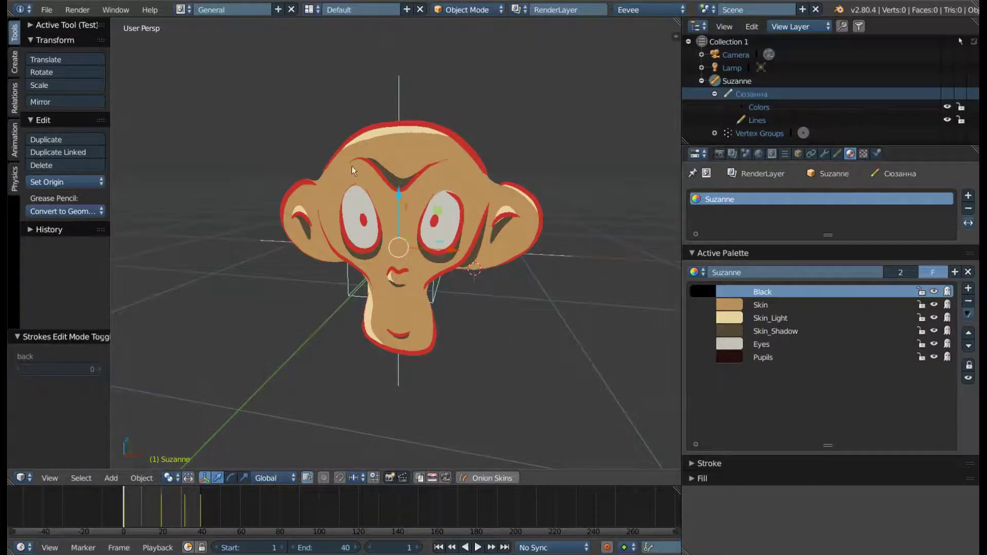
Reduce the layer tint Factor from 1.000 to 0.000, then return to the palette colours
click(837, 153)
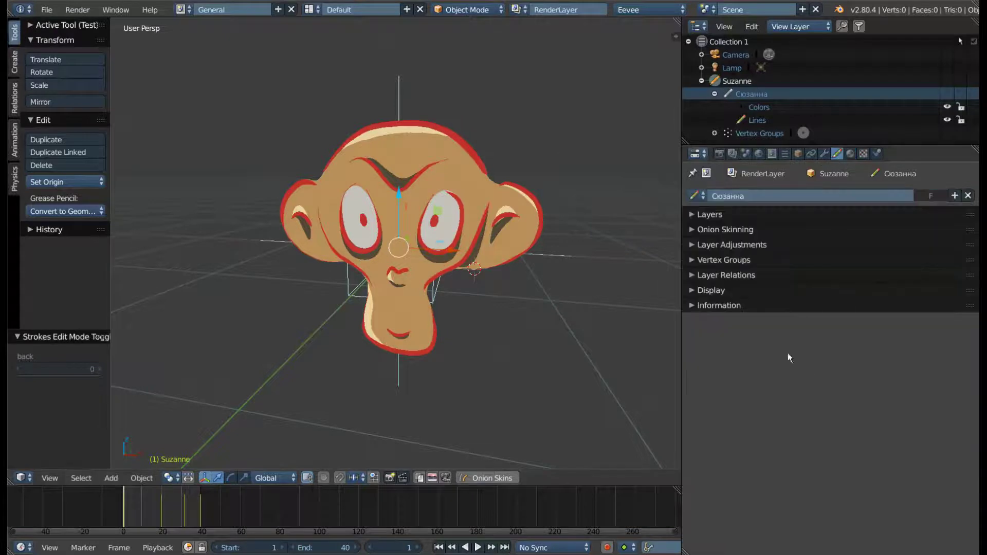
click(710, 295)
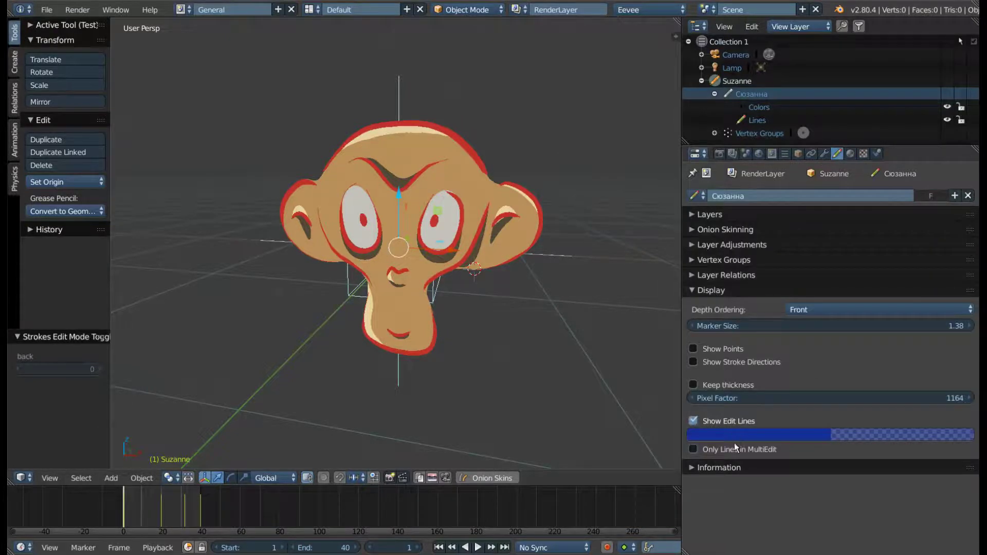
click(715, 290)
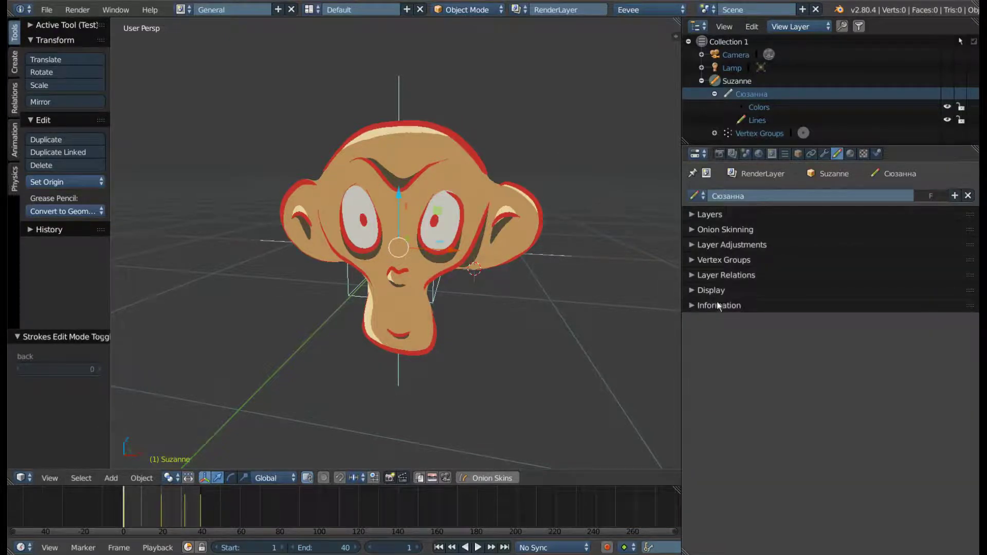
click(720, 275)
click(721, 245)
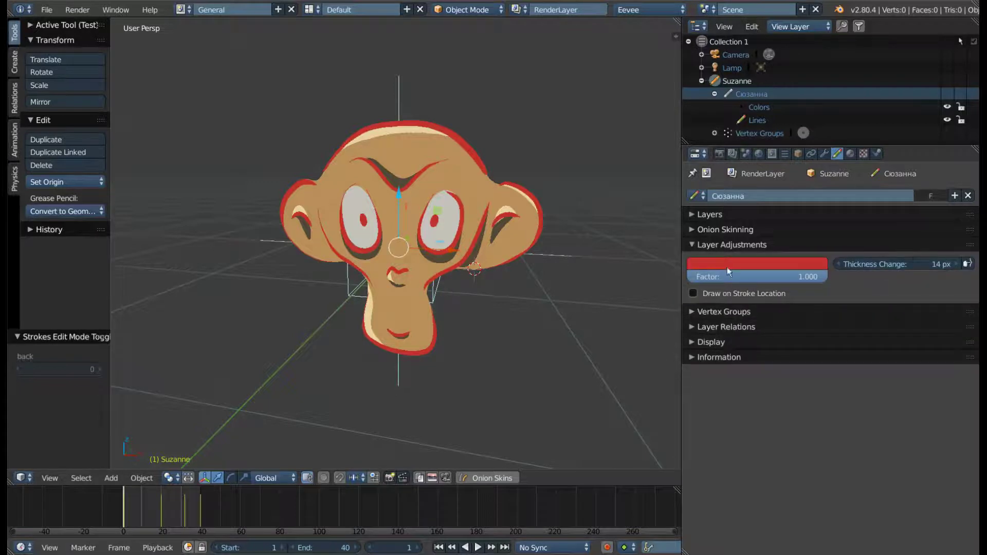
drag(792, 276, 689, 276)
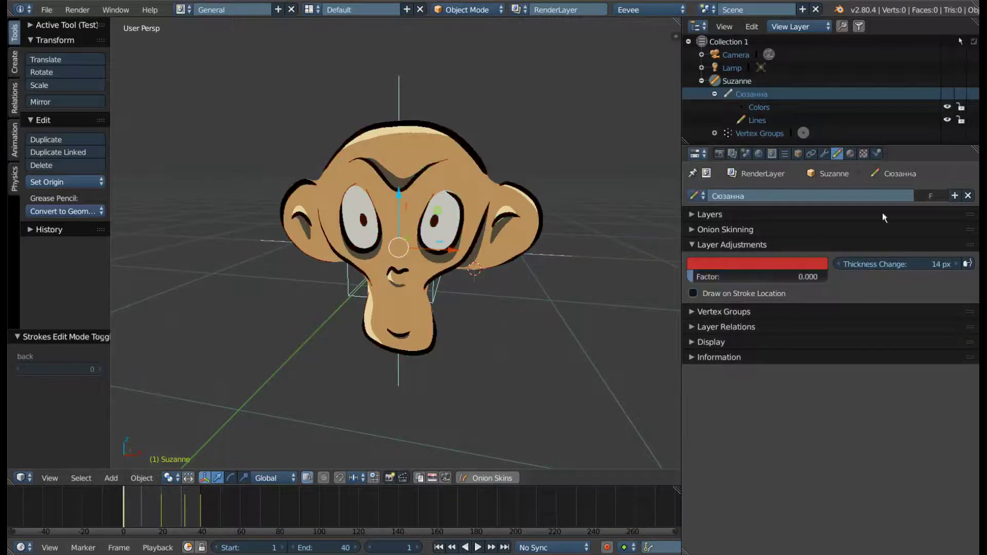
click(850, 154)
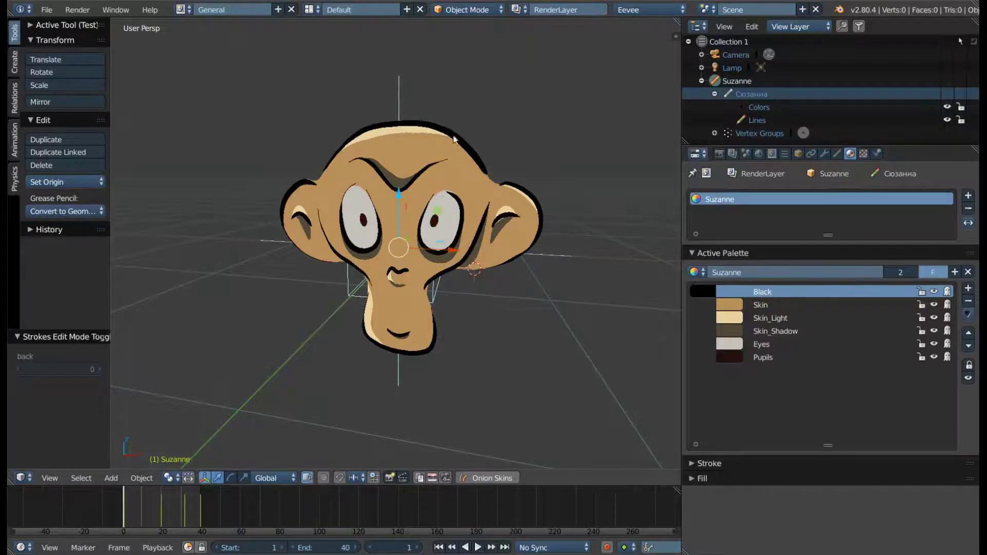
middle_drag(439, 318, 444, 284)
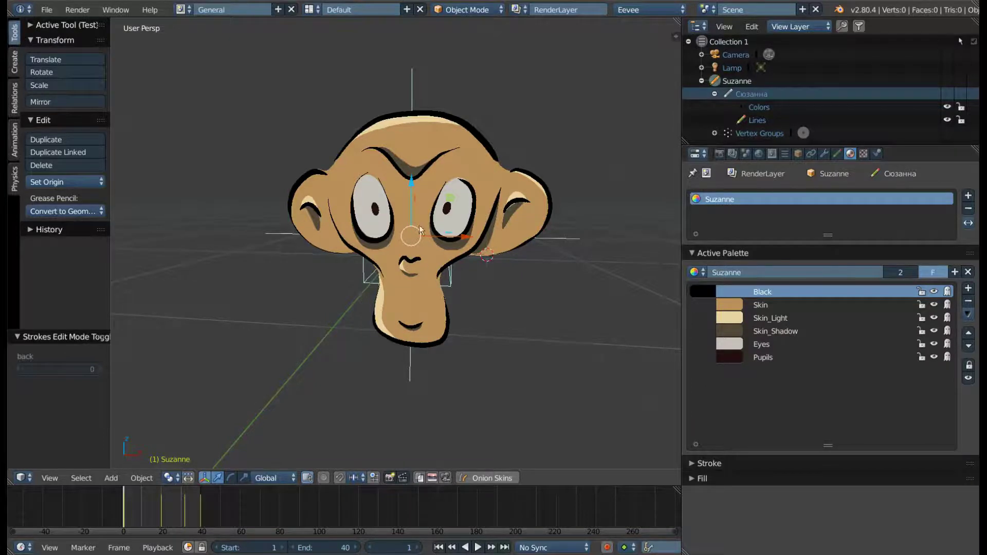
scroll(419, 153, up, 1)
scroll(485, 150, up, 3)
key(Tab)
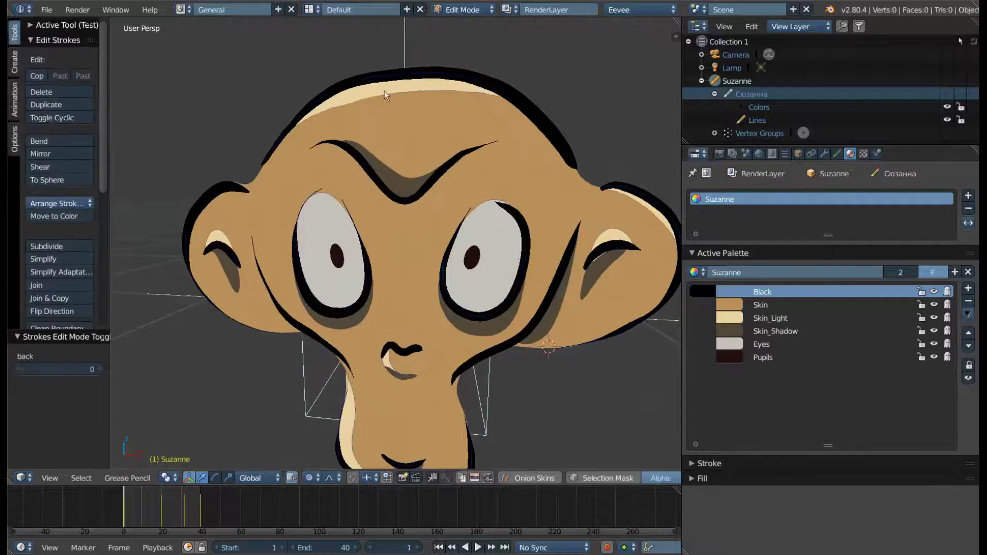
click(381, 93)
scroll(357, 113, up, 4)
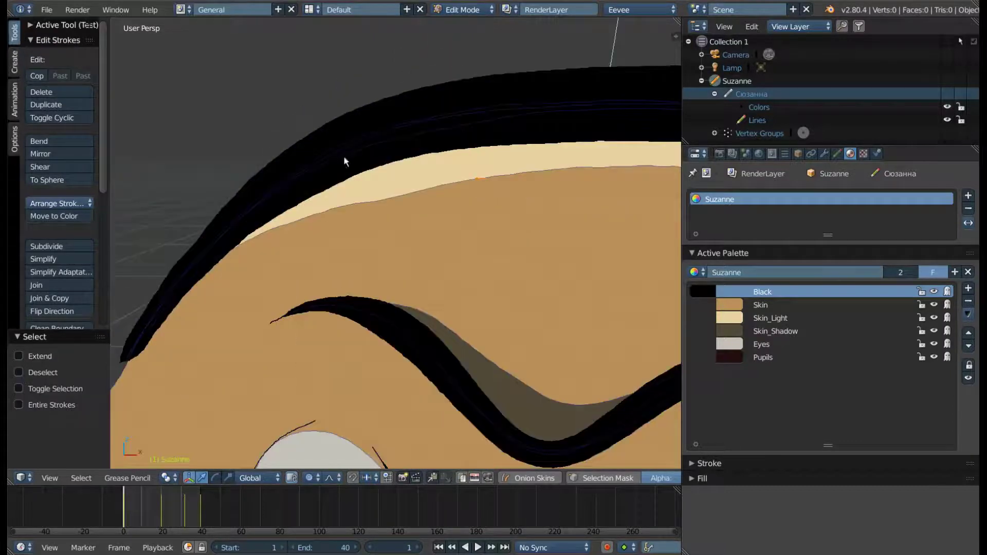
scroll(347, 205, down, 3)
key(a)
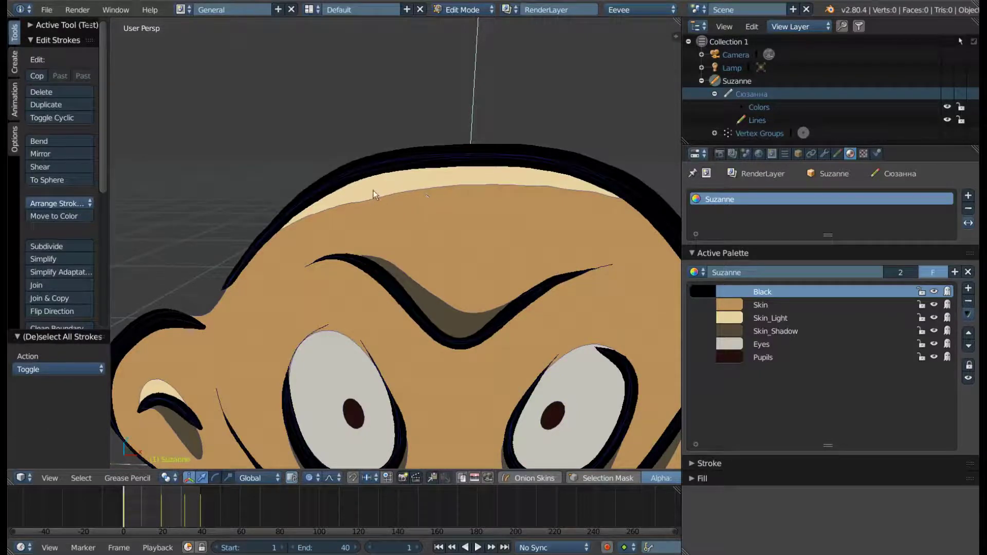
scroll(386, 186, down, 5)
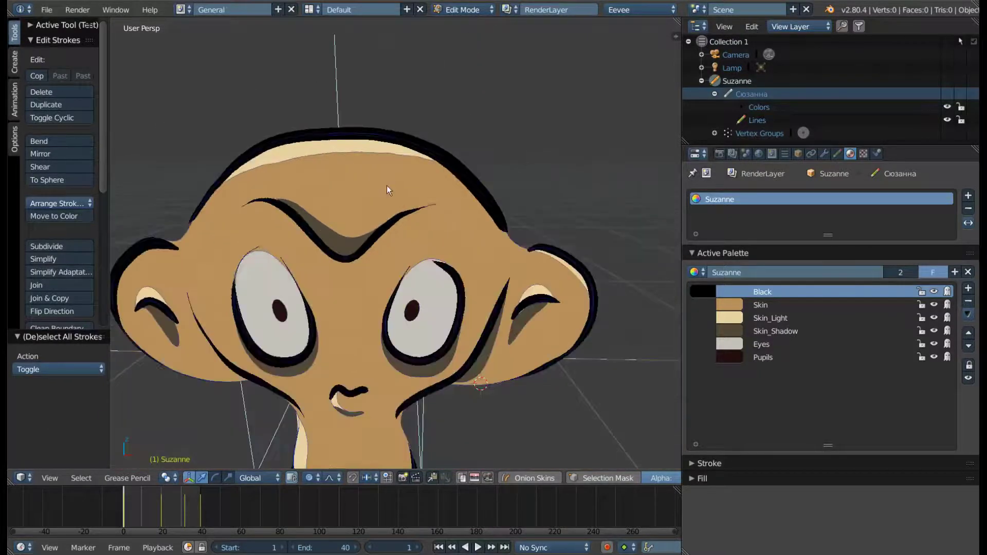
key(Tab)
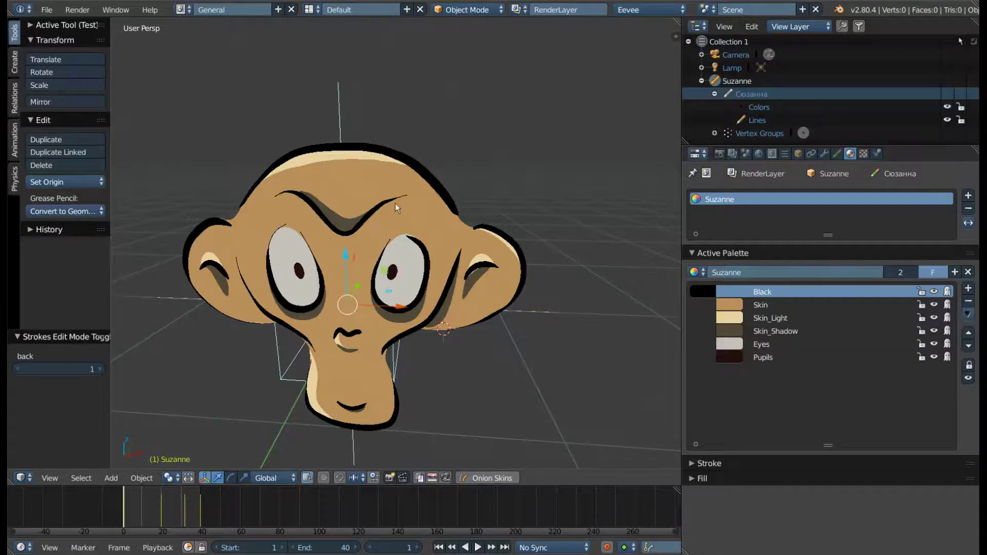
Make Skin the active palette colour and enter stroke Edit Mode
click(795, 305)
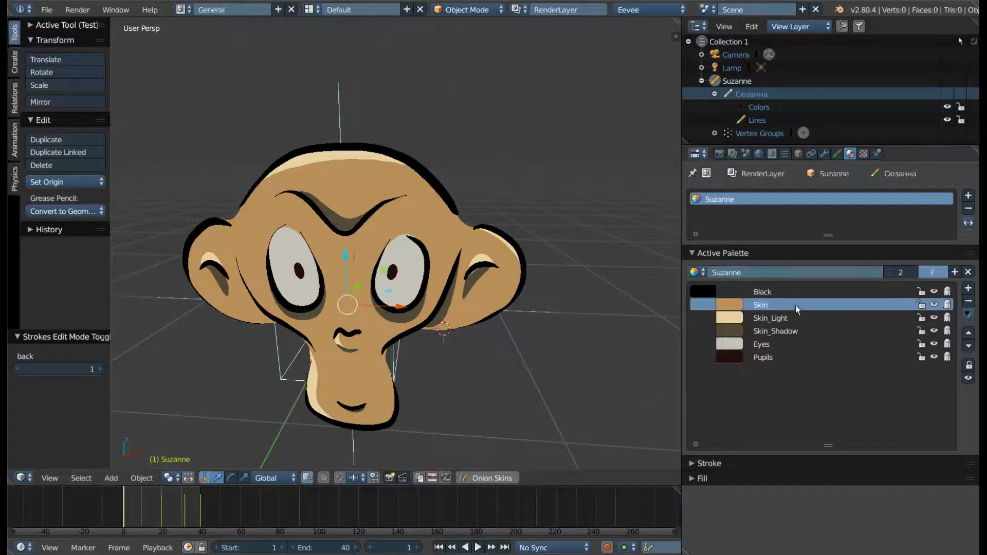
click(786, 331)
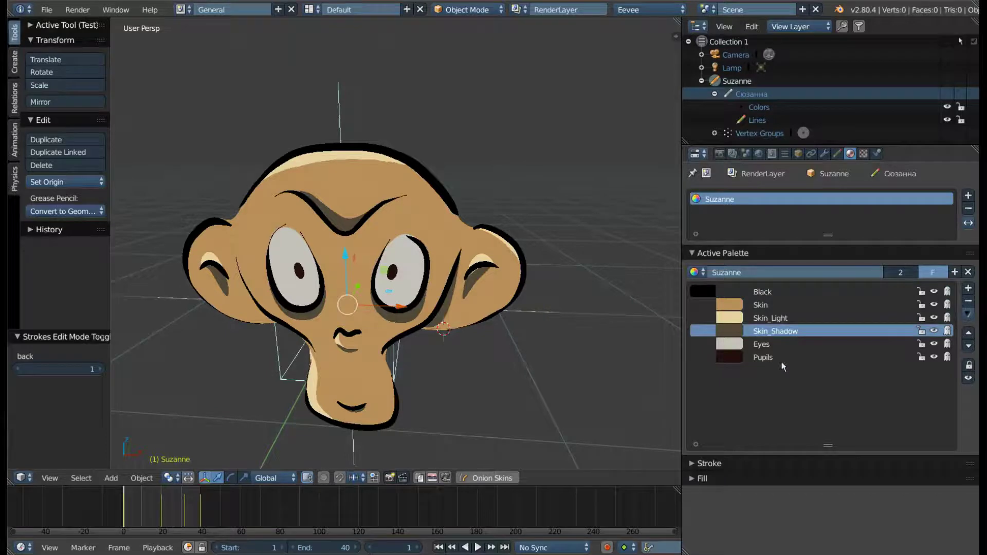
click(760, 306)
key(Tab)
scroll(406, 249, up, 2)
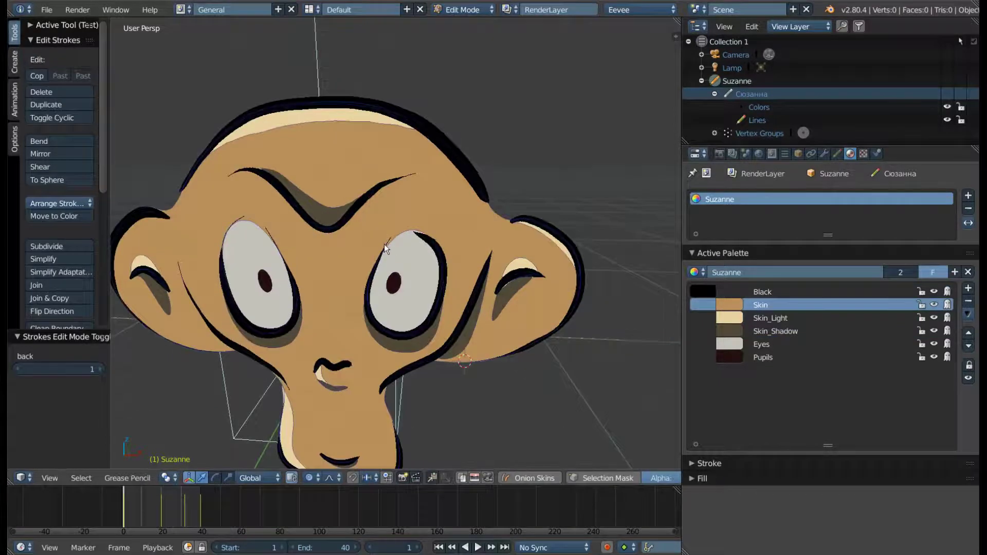
middle_drag(384, 243, 405, 266)
scroll(424, 206, down, 2)
scroll(449, 193, up, 3)
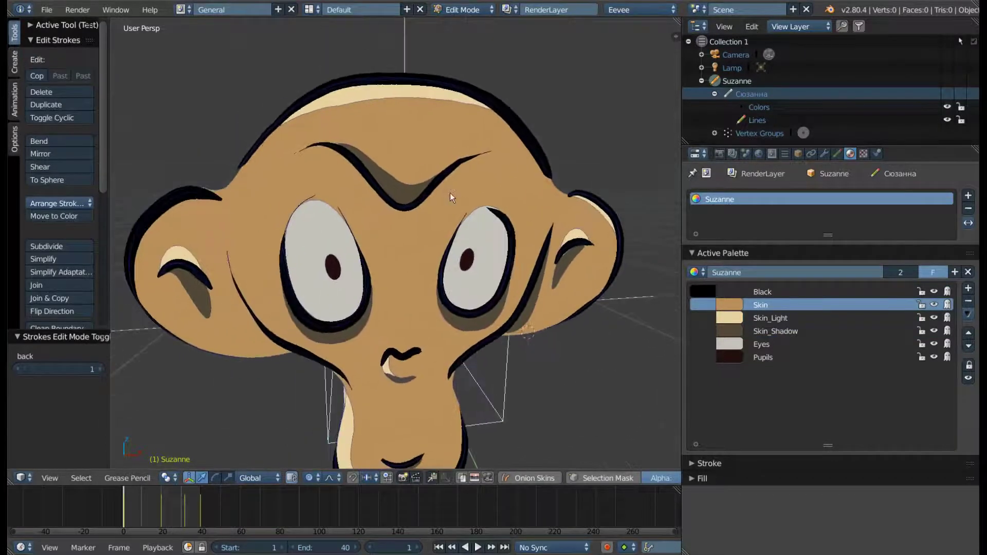
scroll(392, 132, up, 2)
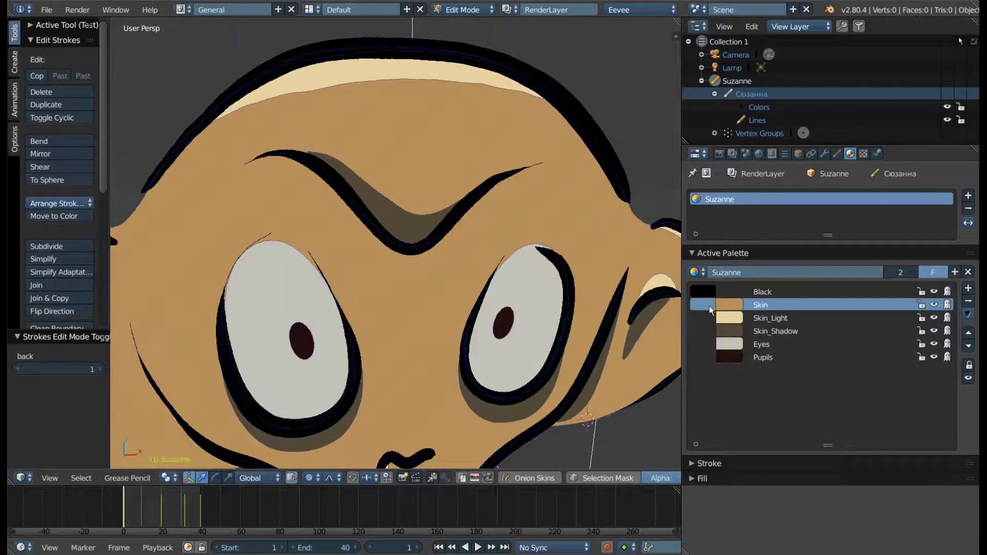
scroll(386, 136, down, 2)
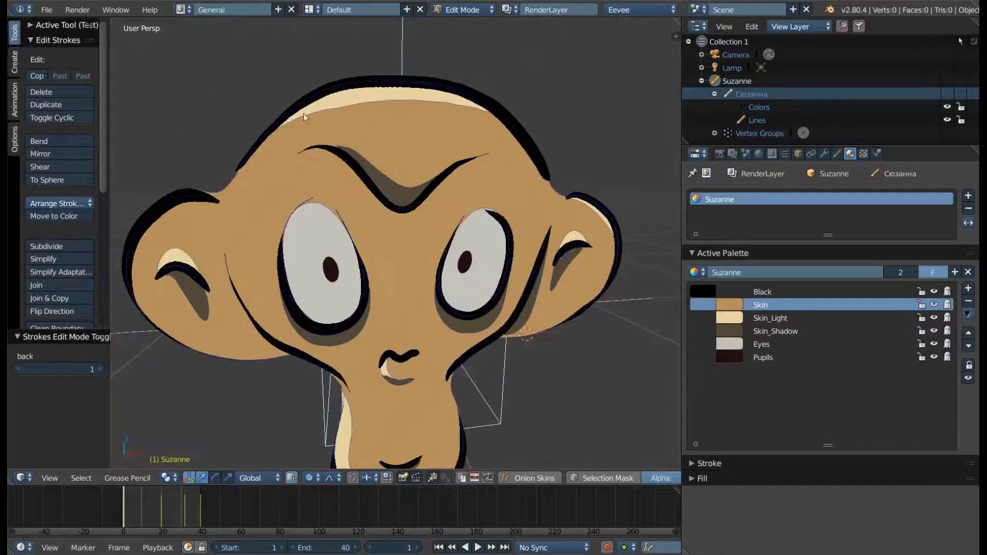
mouse_move(303, 113)
middle_down()
mouse_move(501, 252)
mouse_move(587, 274)
middle_up()
Select all of Suzanne's strokes and check the palette list without changing it
key(a)
scroll(501, 252, down, 3)
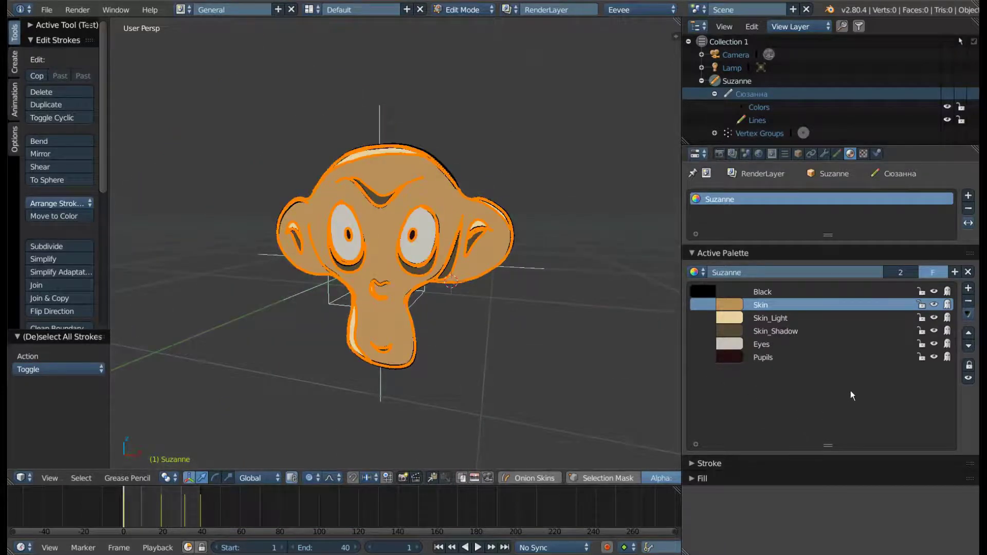
click(698, 272)
click(702, 276)
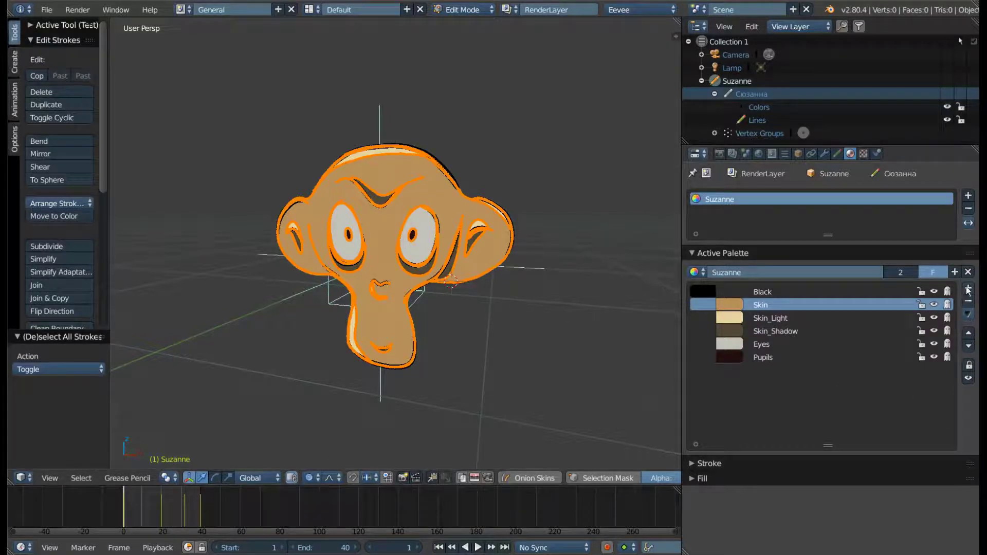
Preview the strokes using the Skin colour from the palette specials menu, then deselect them
click(968, 314)
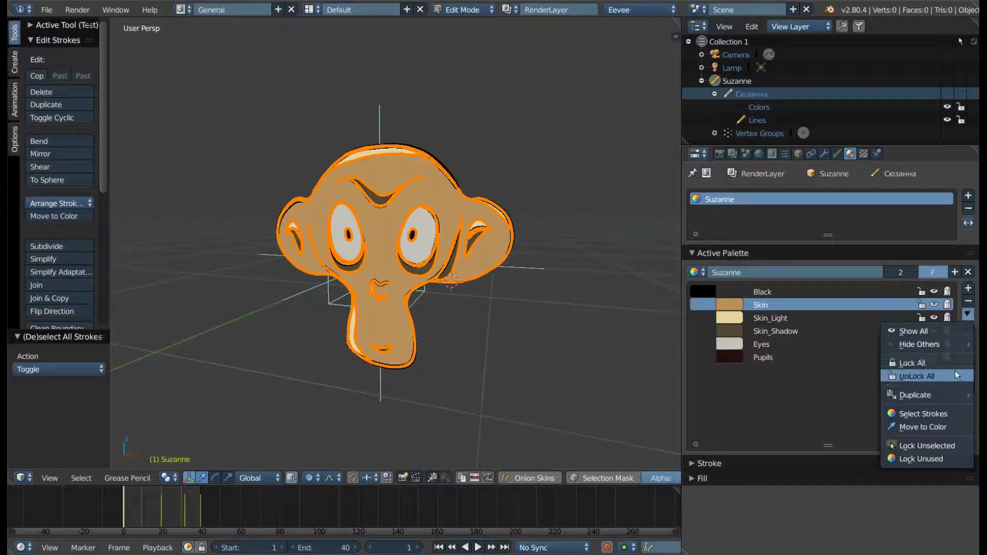
mouse_move(925, 395)
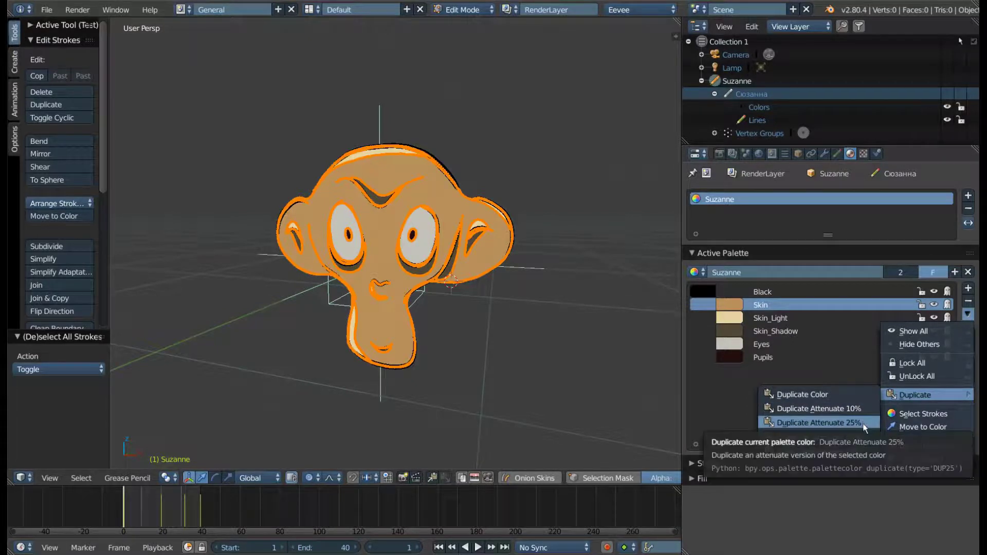
click(947, 414)
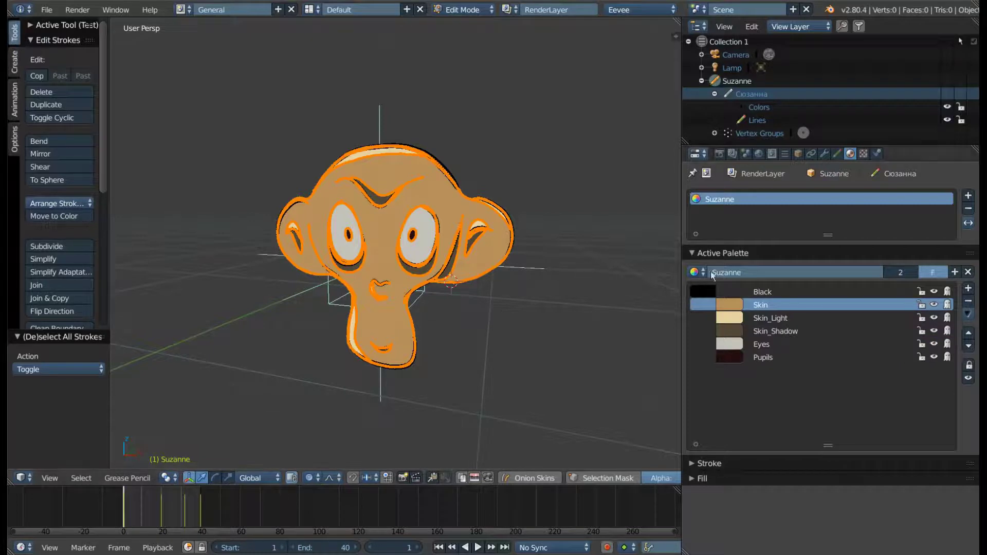
key(a)
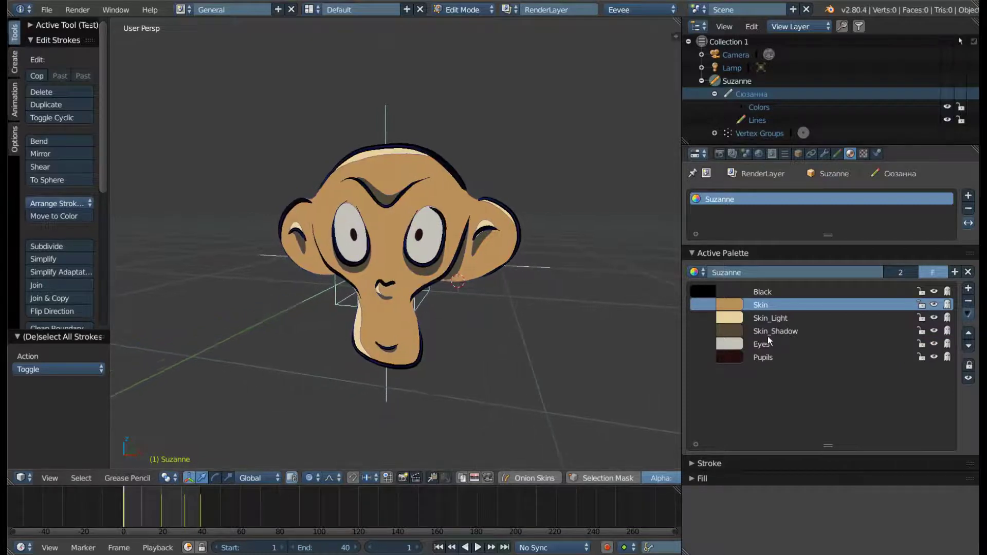
Make Skin_Light the active colour, preview its strokes, then deselect everything
click(769, 320)
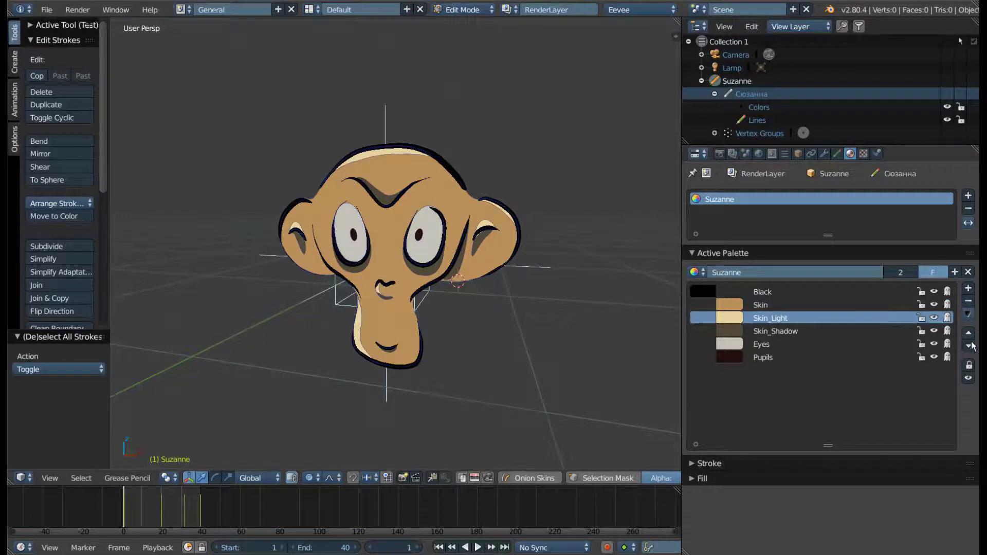
click(968, 314)
click(936, 413)
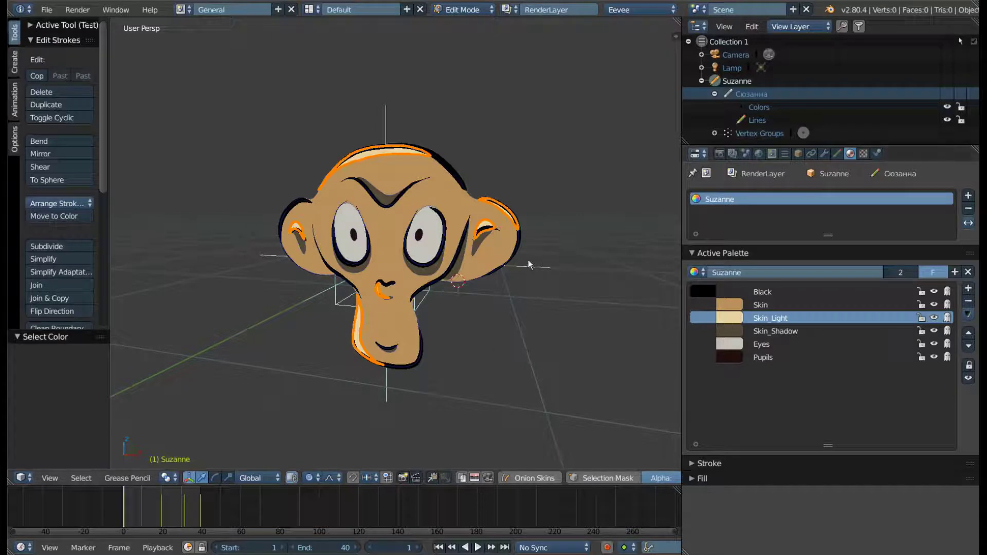
key(a)
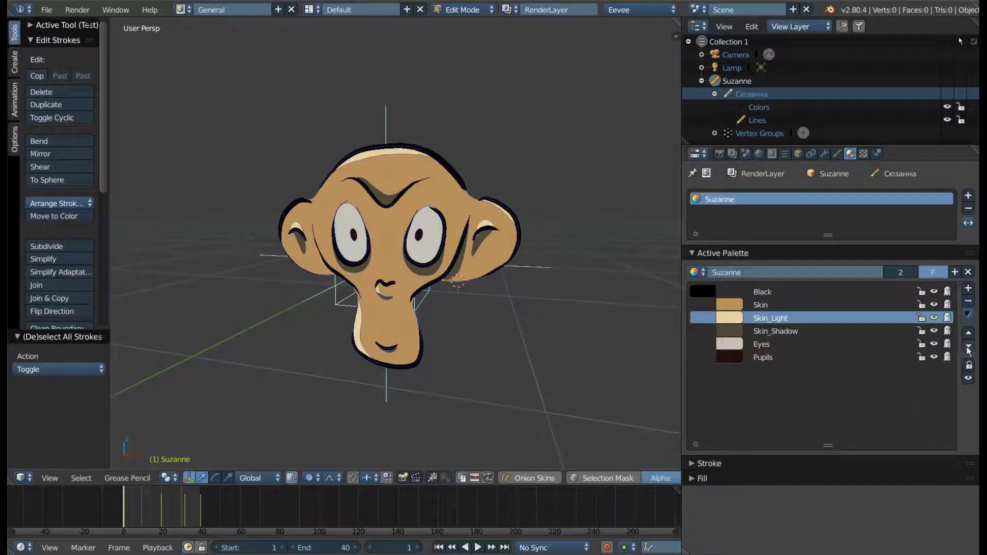
click(968, 313)
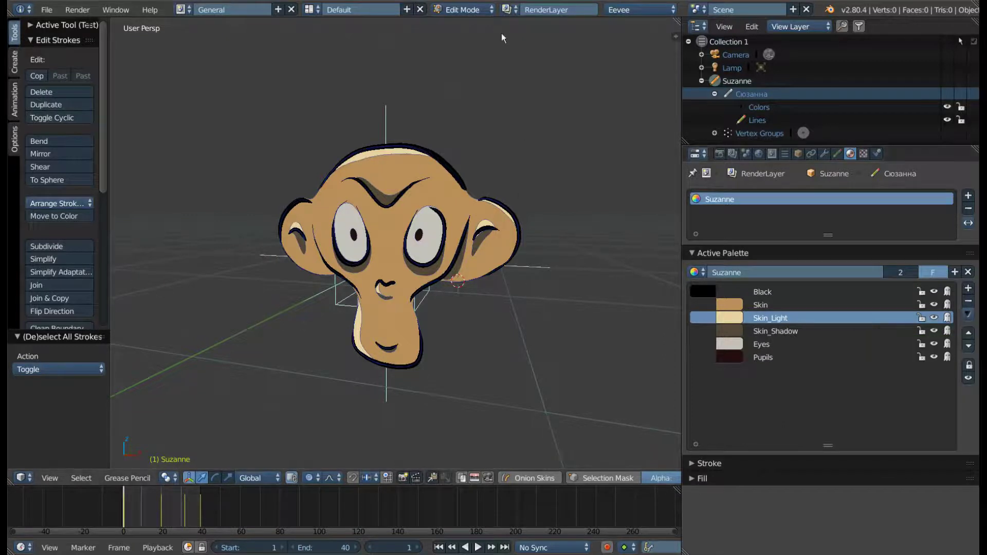
scroll(381, 219, up, 3)
click(396, 209)
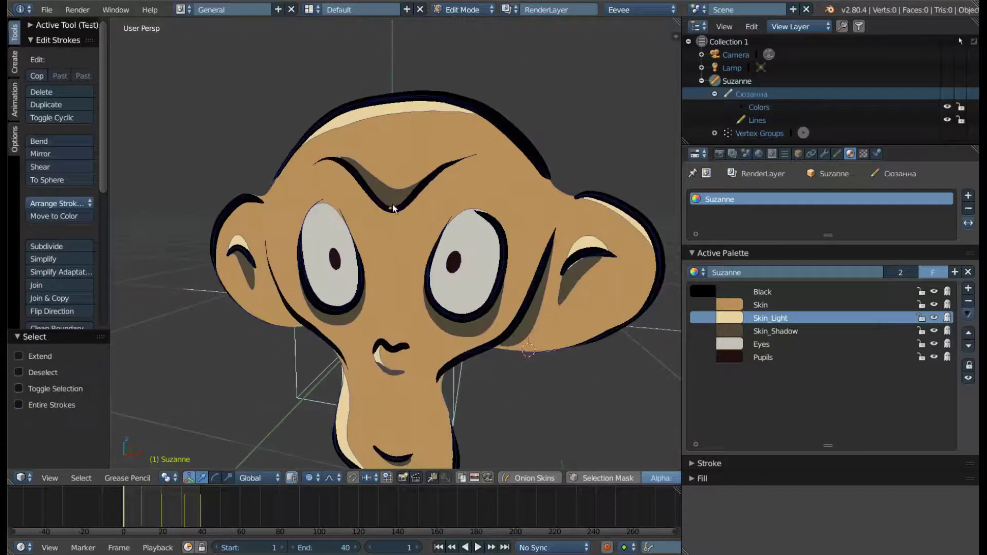
key(l)
key(KP_Decimal)
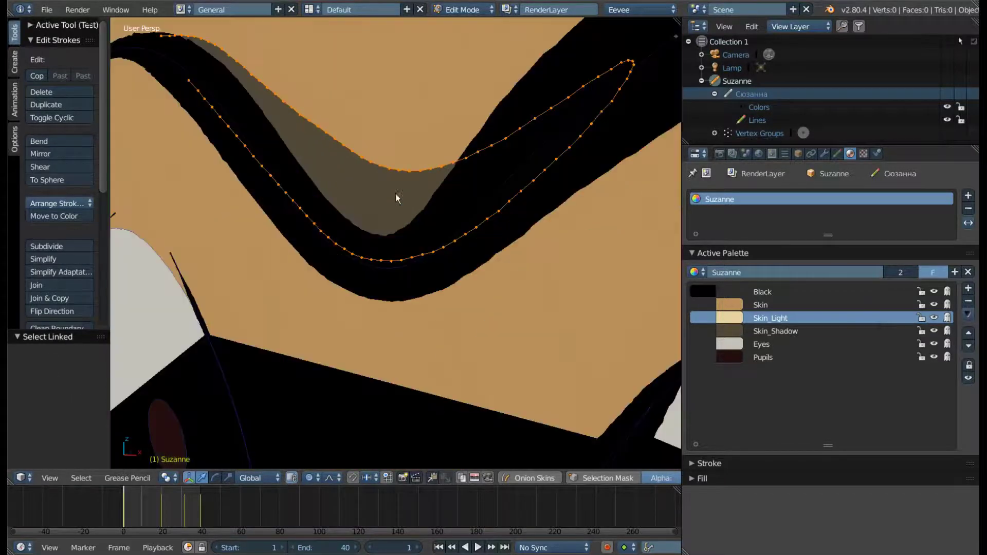
key(Home)
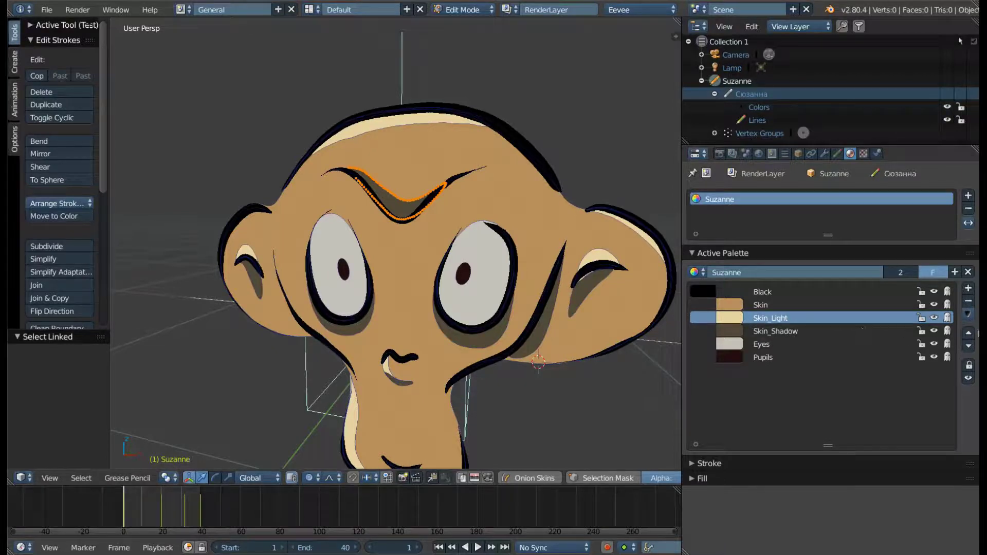
click(968, 314)
click(942, 428)
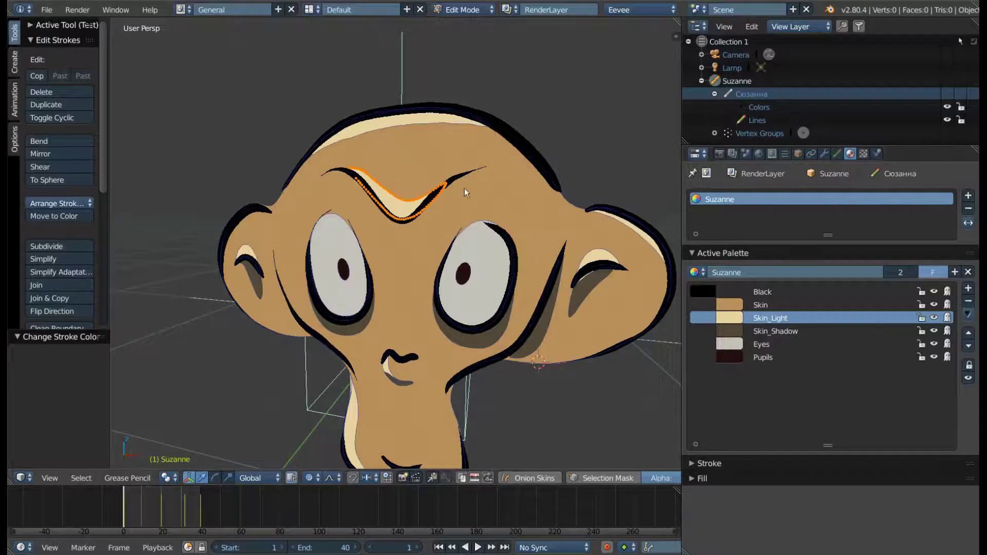
key(ctrl+z)
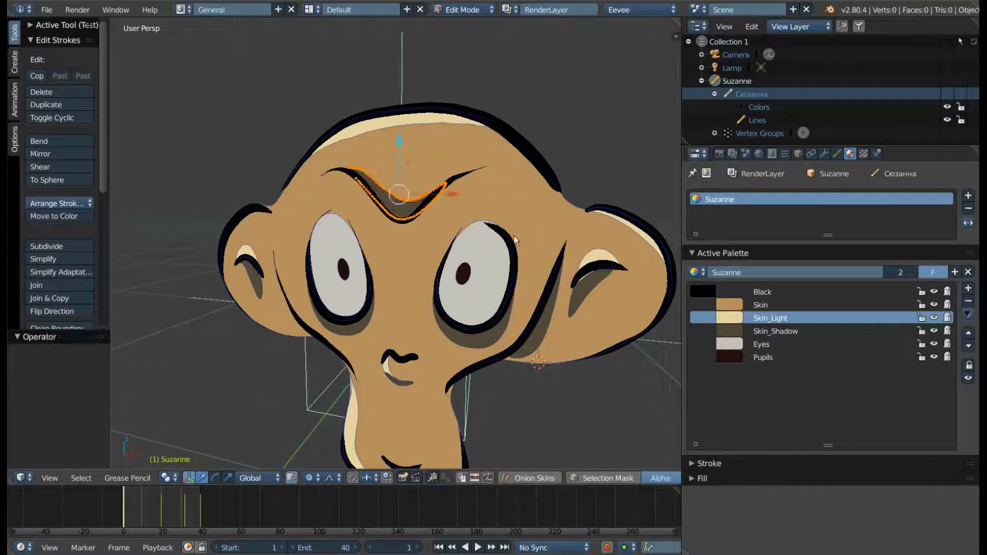
key(a)
middle_drag(513, 235, 502, 288)
scroll(502, 288, down, 3)
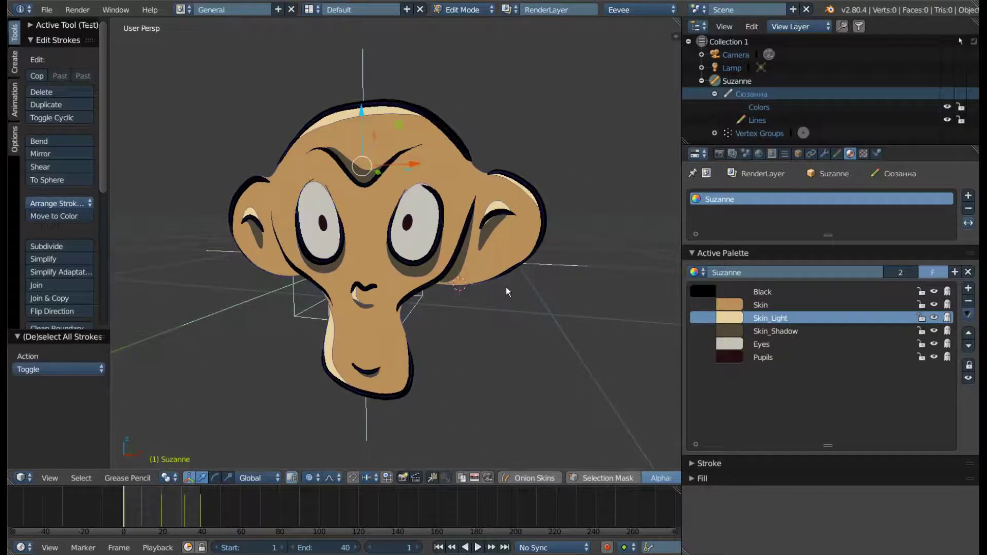
Move Skin_Light up and down in the palette, leaving it in third place
click(968, 313)
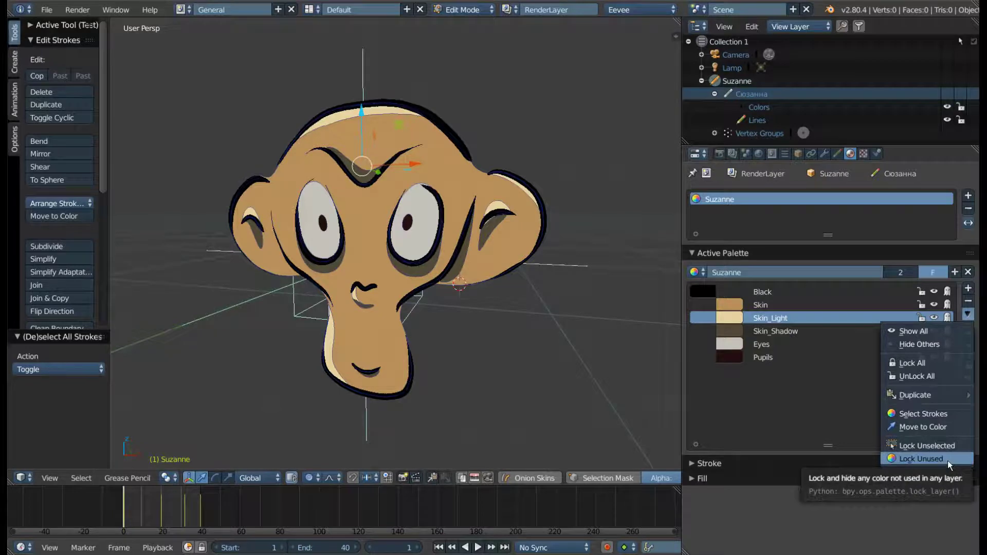
click(944, 461)
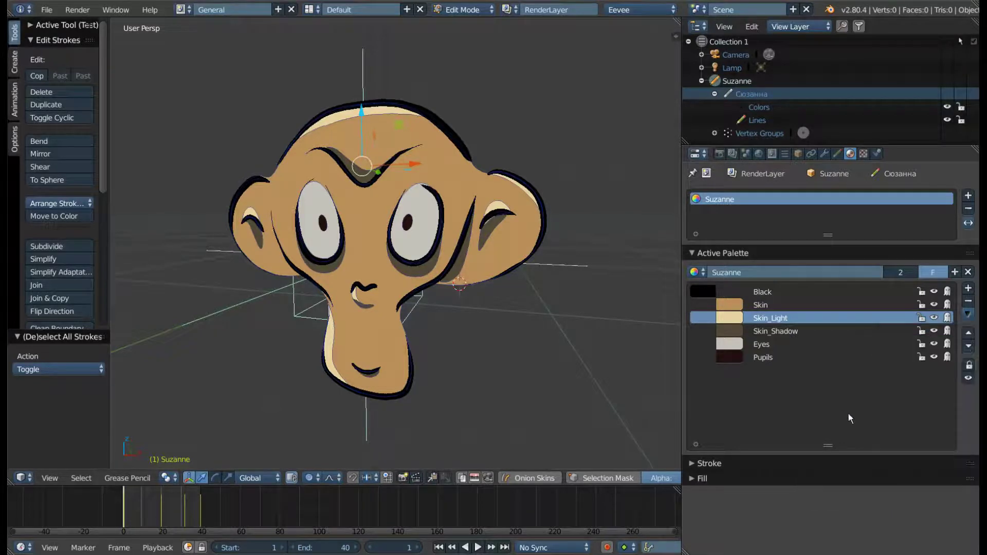
click(968, 332)
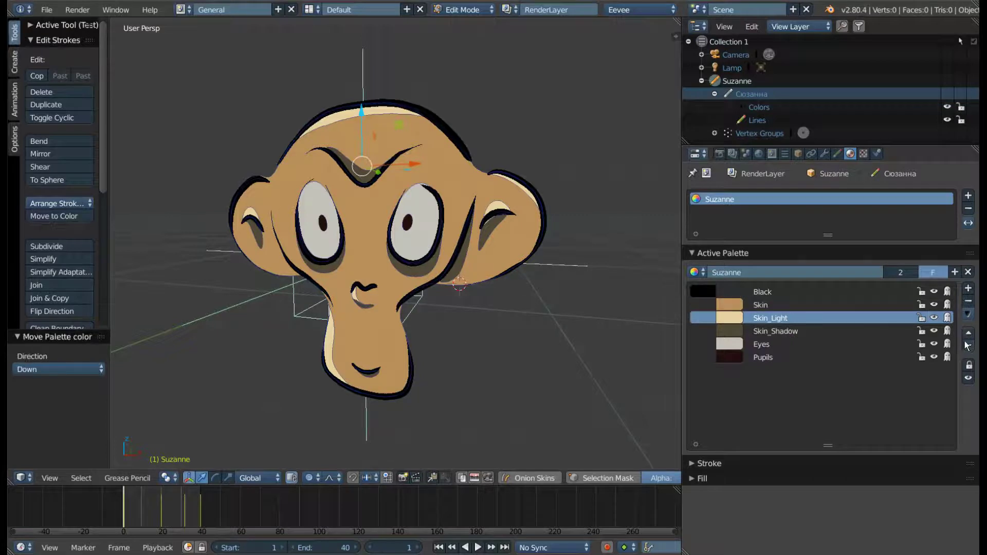
click(968, 333)
click(969, 345)
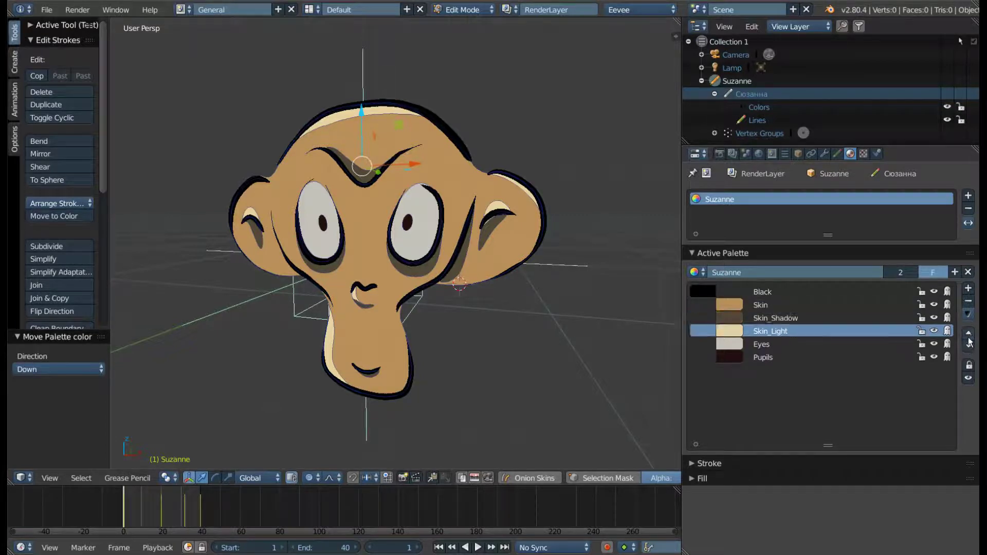
Make Black active and shuffle it down the palette, returning it to the top
click(784, 290)
click(968, 346)
click(968, 345)
click(968, 346)
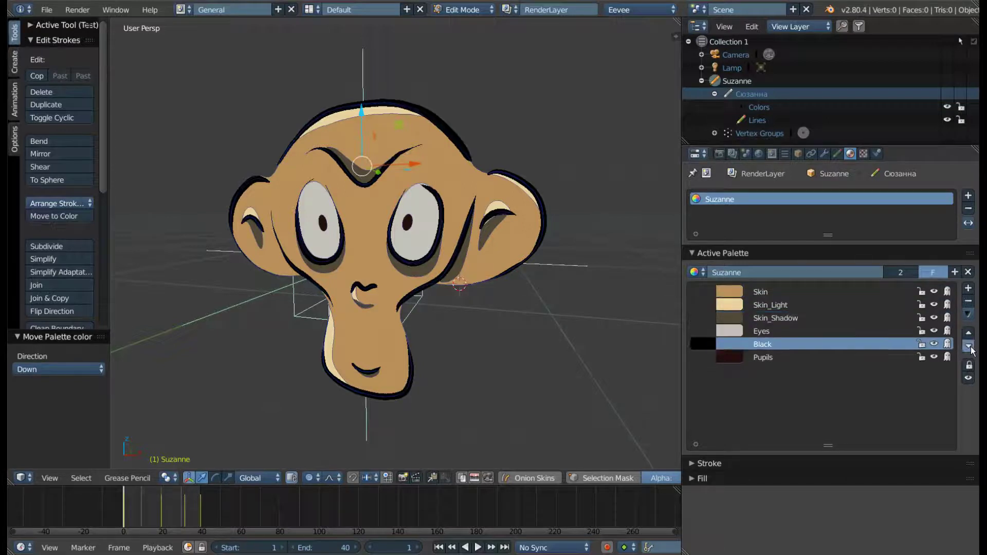
click(968, 333)
click(968, 334)
click(968, 333)
click(968, 333)
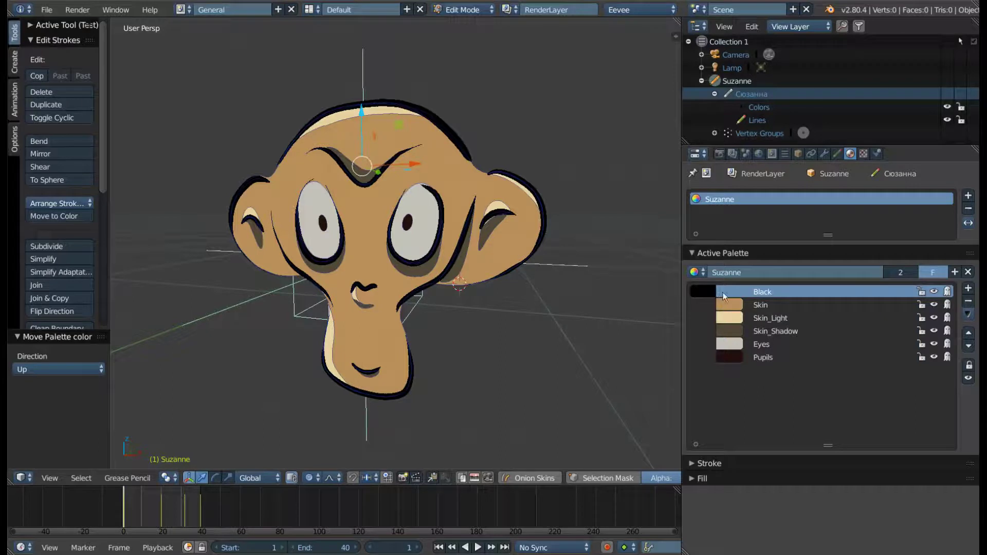
click(968, 346)
click(968, 346)
click(968, 346)
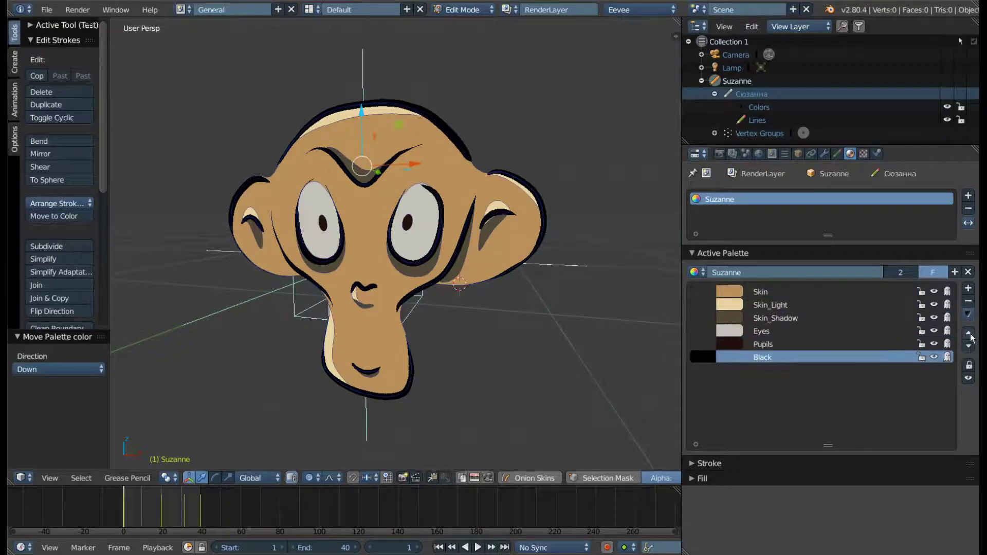
click(967, 333)
click(968, 333)
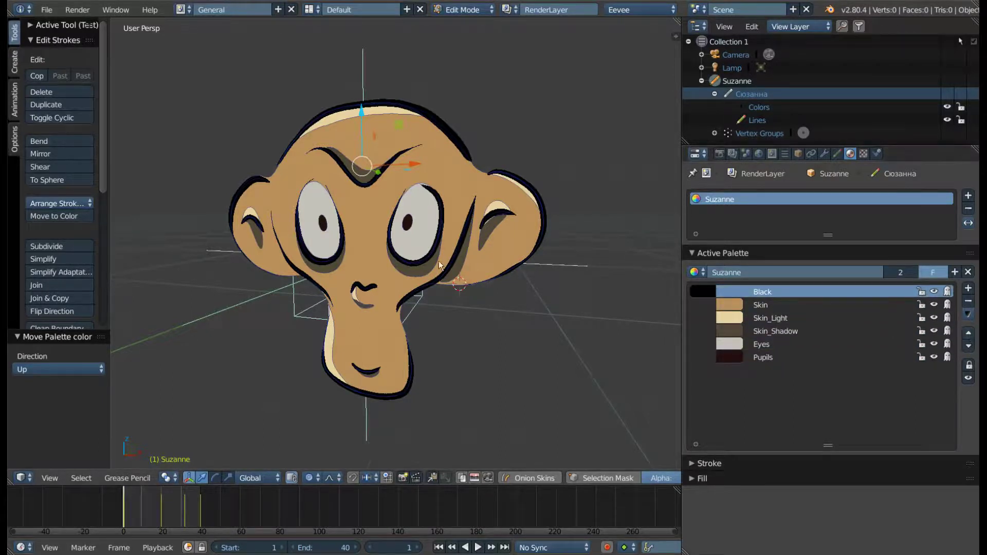
scroll(439, 261, down, 2)
Return to Object Mode, move Black down the palette and back up, then face Suzanne more frontally
scroll(448, 236, up, 3)
key(Tab)
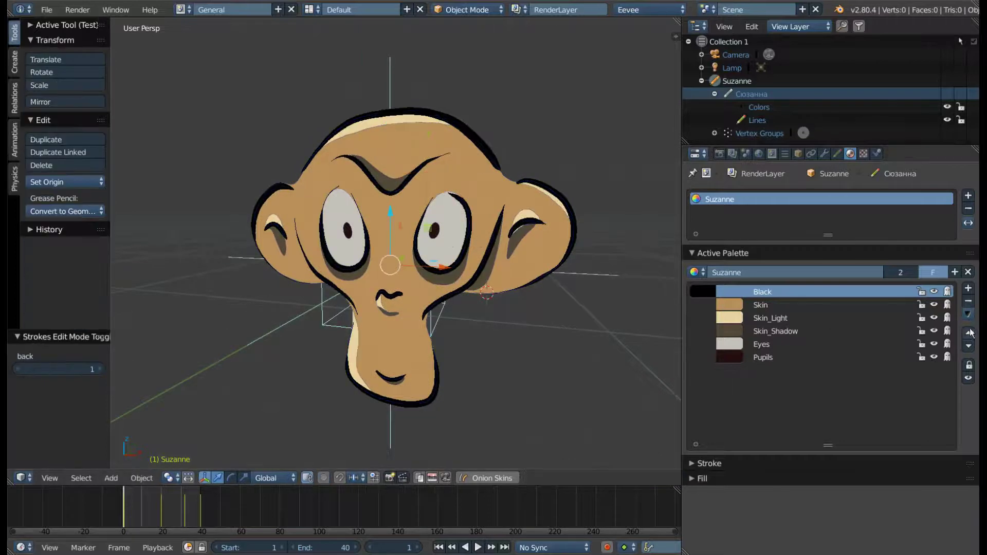
click(968, 346)
click(967, 346)
click(968, 346)
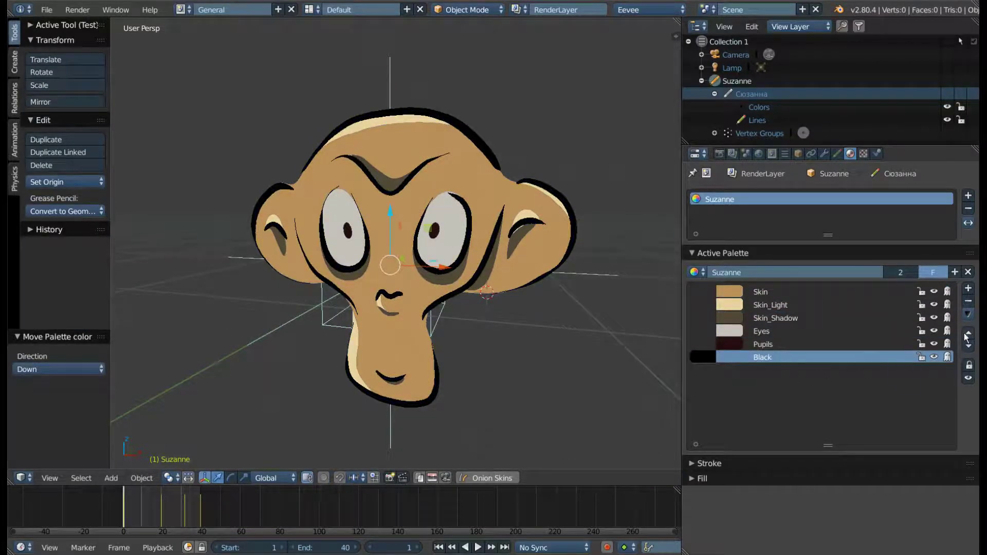
click(967, 332)
click(968, 333)
click(968, 333)
scroll(326, 180, down, 4)
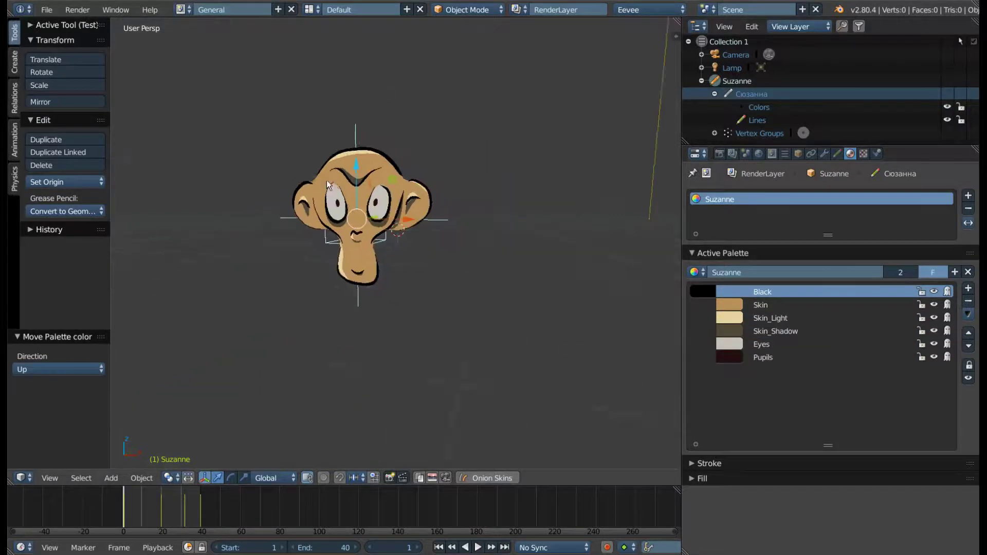
scroll(386, 203, up, 7)
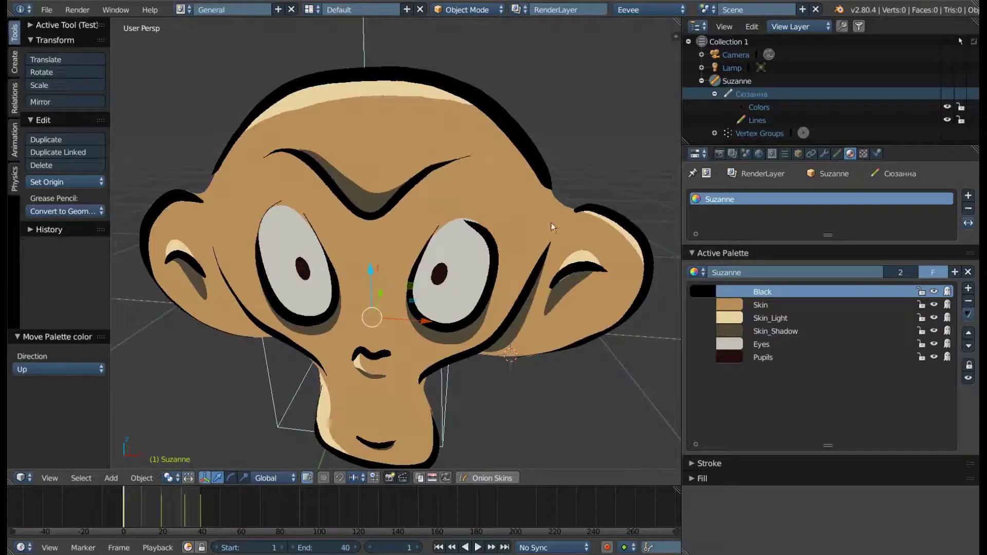
middle_drag(412, 296, 406, 279)
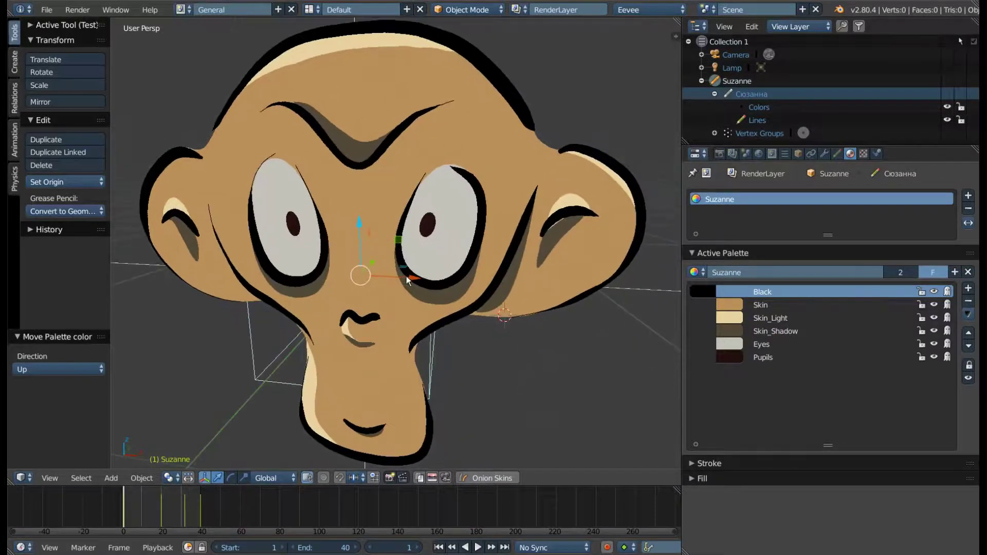
scroll(399, 186, down, 2)
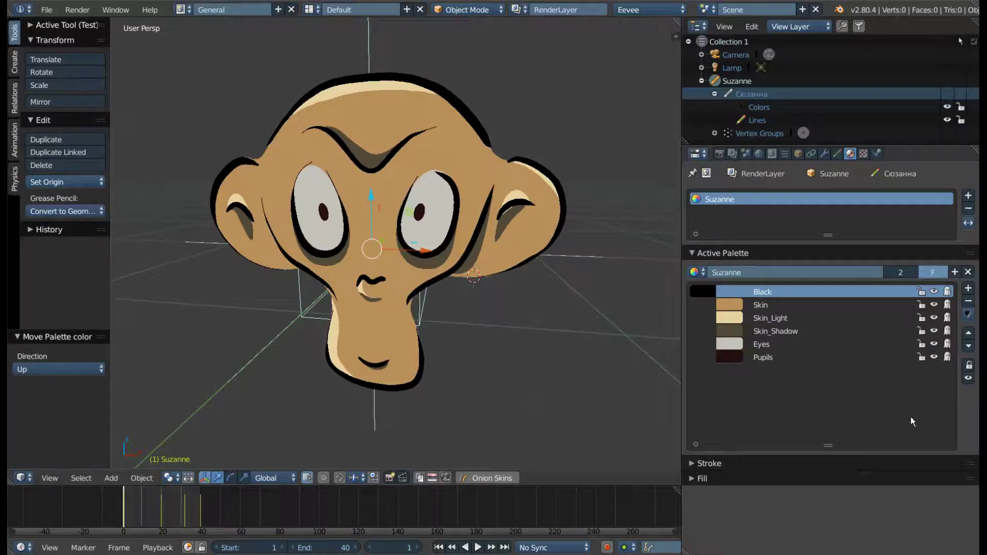
Move Black down and back to the top, then lock and unlock the other colours
click(971, 346)
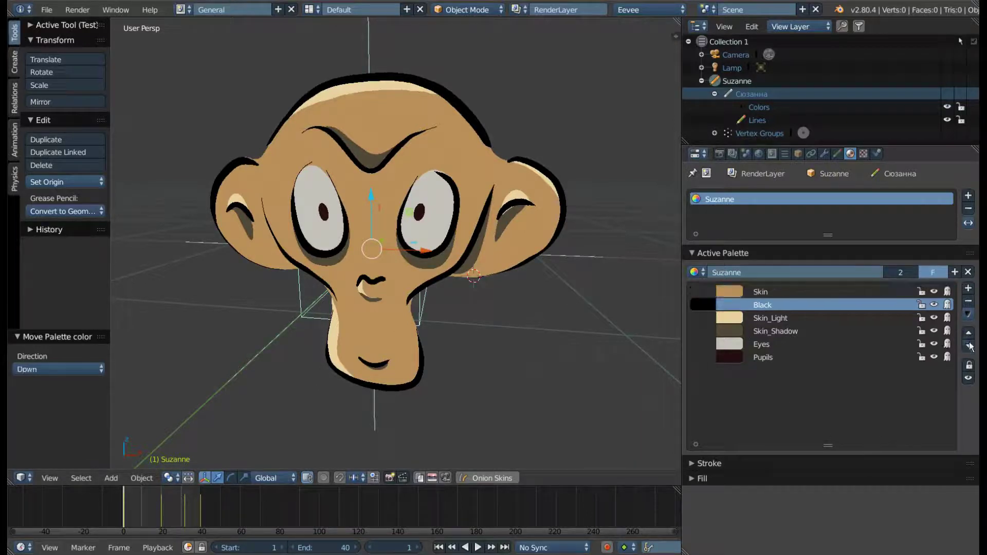
click(968, 332)
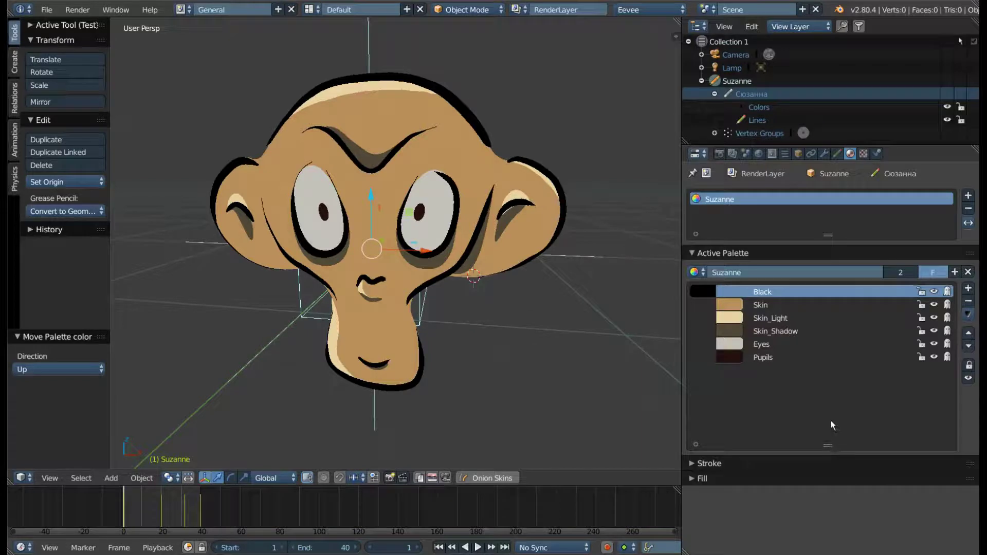
click(973, 367)
click(968, 365)
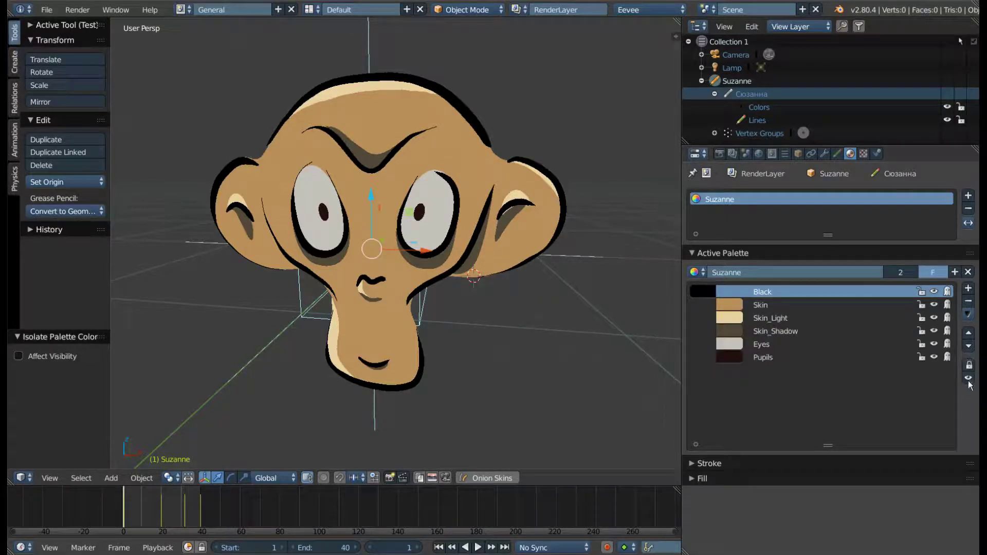
Hide all colours except Black, unhide them all, and show Black's Stroke settings
click(968, 381)
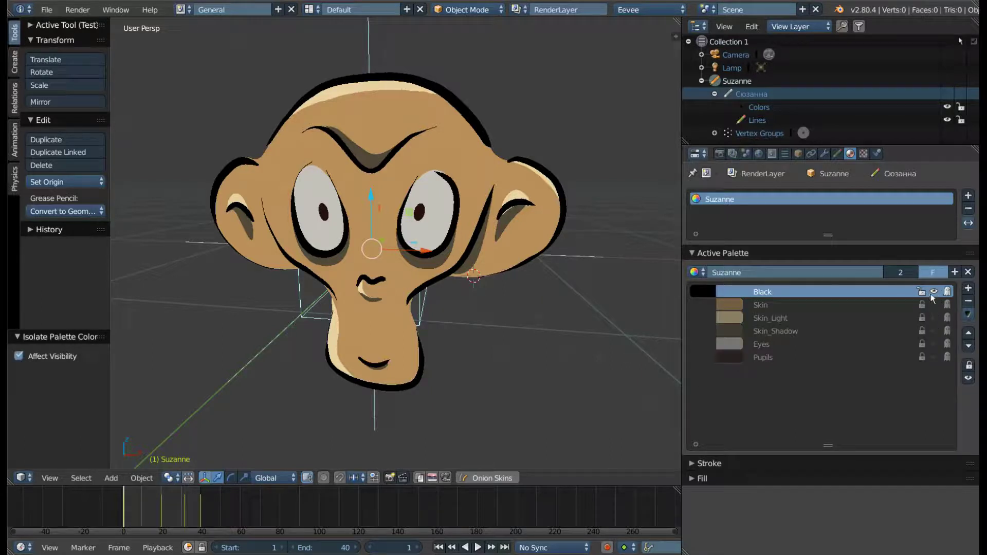
click(969, 380)
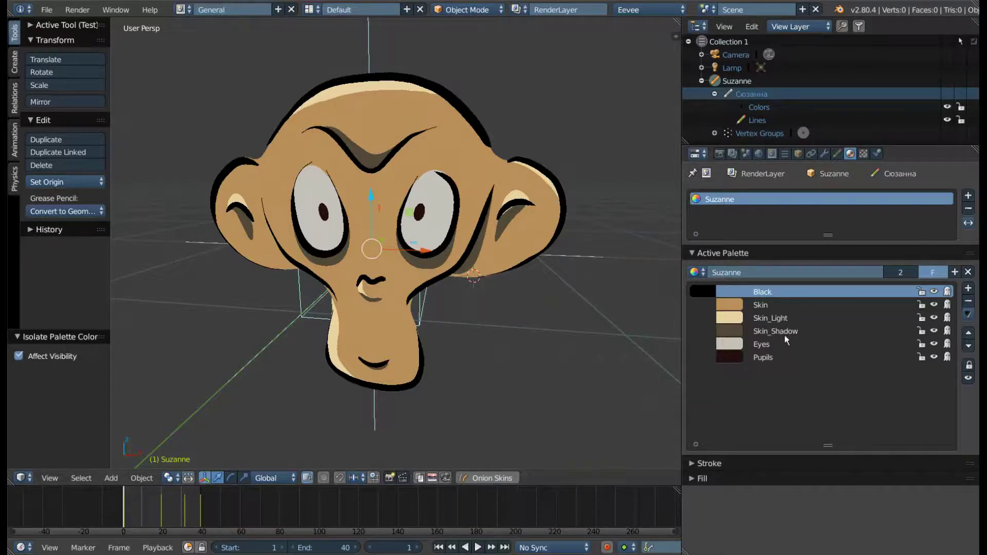
click(693, 256)
click(691, 268)
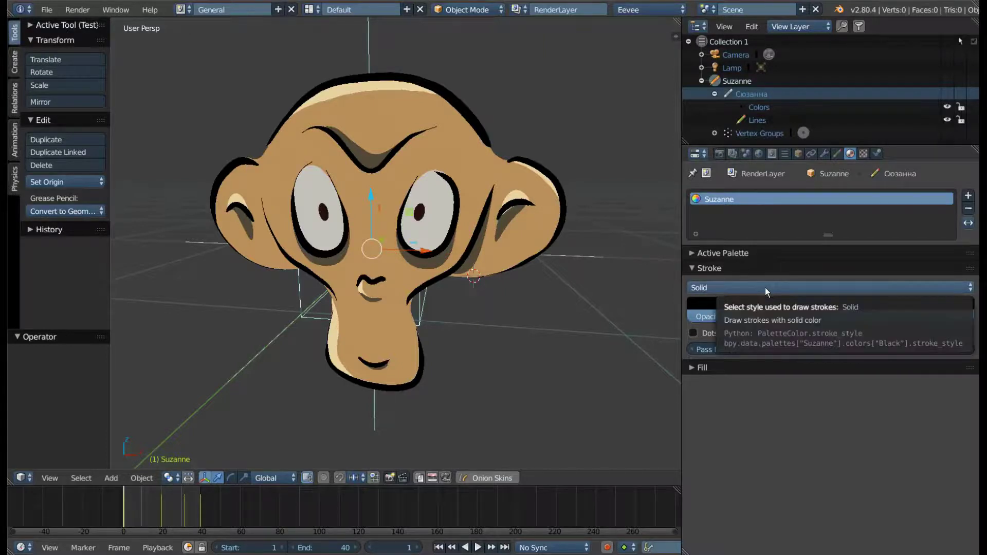
Keep the Solid stroke style and recolour the outlines red, trying out the opacity
click(765, 288)
click(737, 280)
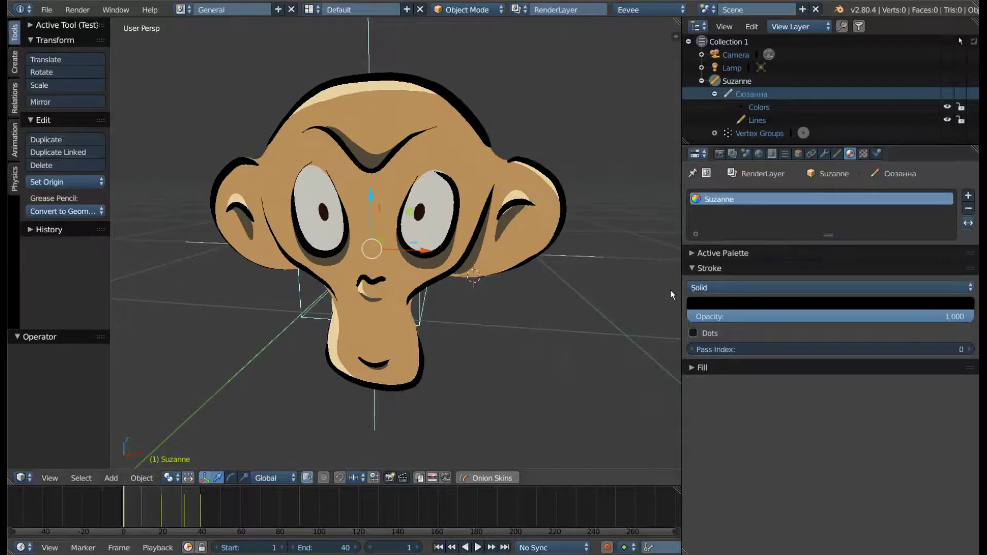
click(741, 299)
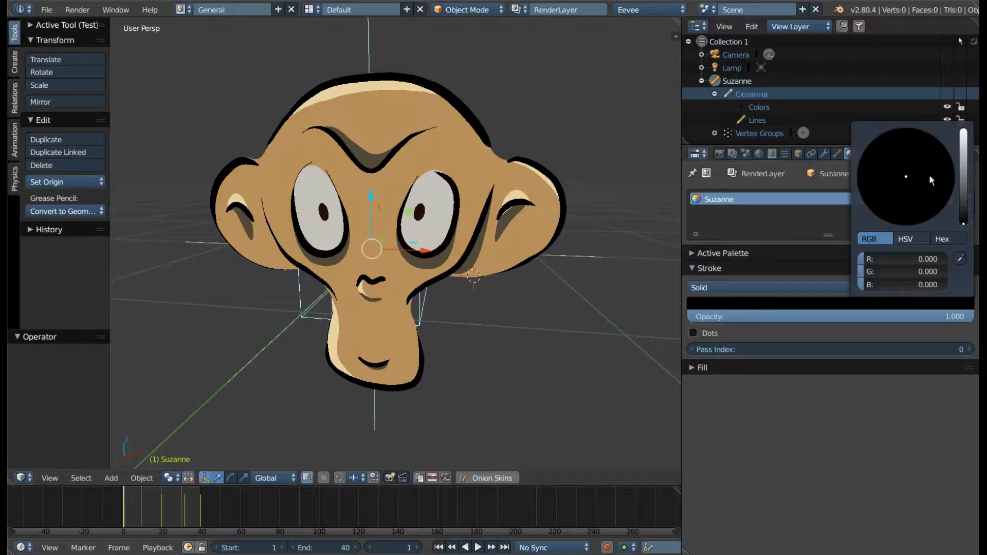
click(963, 160)
mouse_move(908, 174)
mouse_down()
mouse_move(877, 156)
mouse_move(910, 205)
mouse_move(936, 162)
mouse_up()
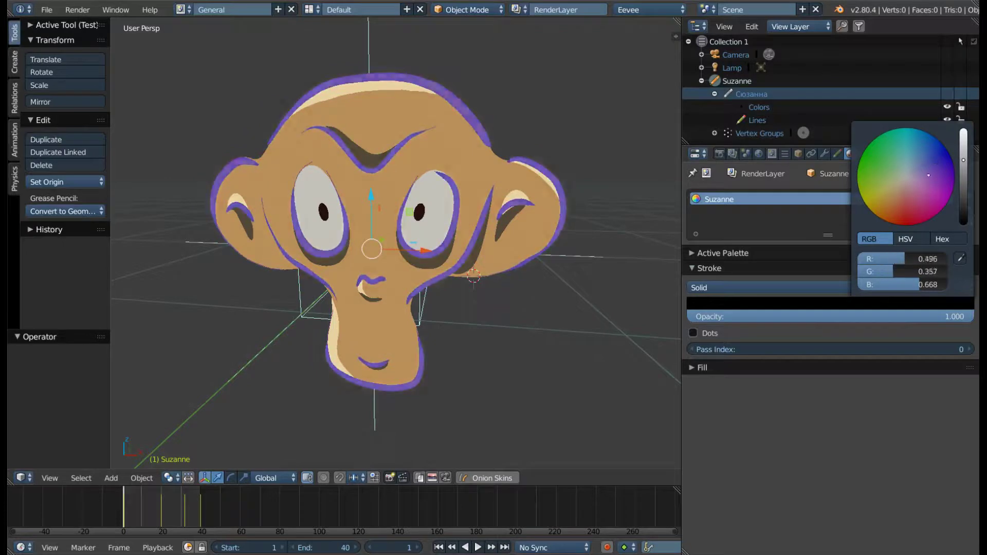
drag(936, 162, 908, 208)
drag(939, 321, 971, 317)
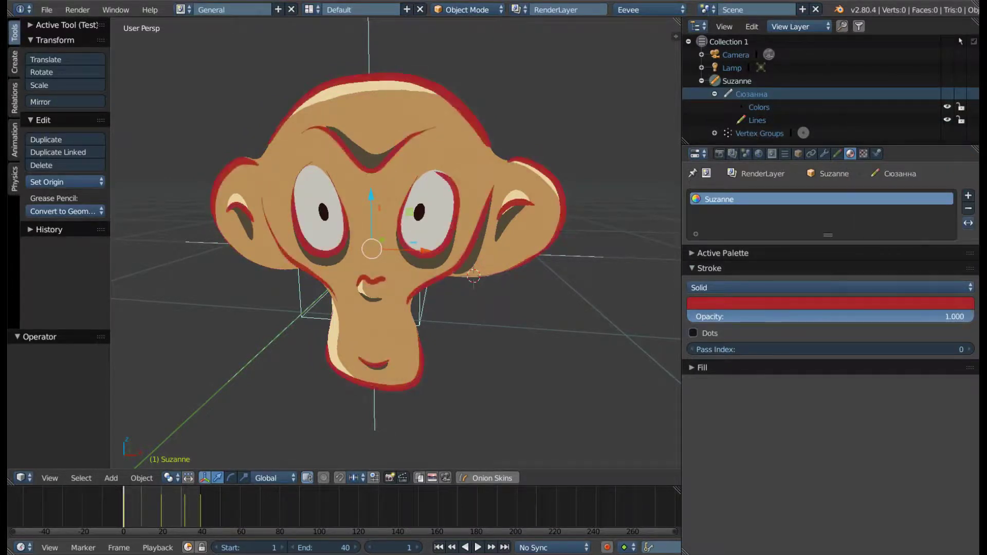
mouse_move(956, 316)
mouse_down()
mouse_move(692, 316)
mouse_move(971, 316)
mouse_up()
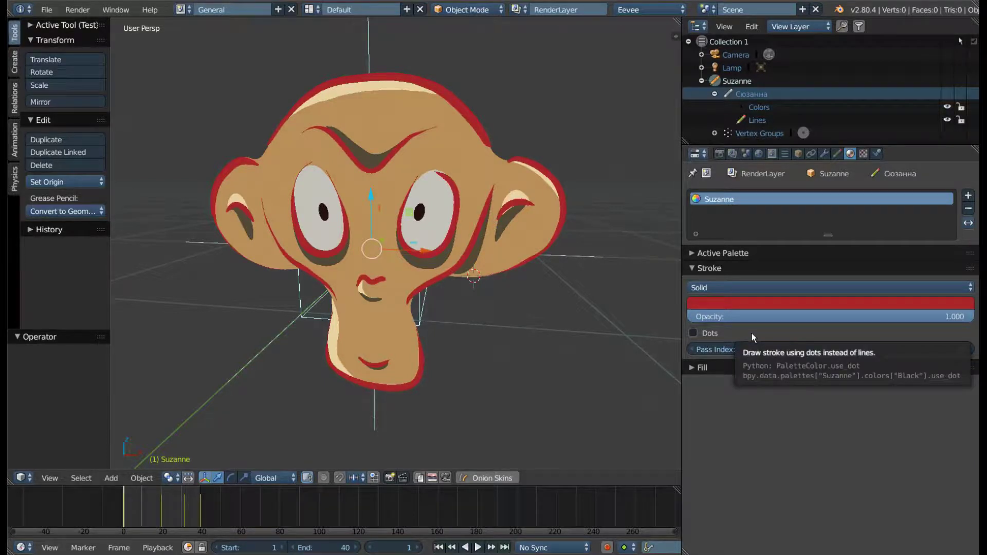
Enable Dots on the outlines and orbit around Suzanne to inspect the dotted red strokes
click(694, 334)
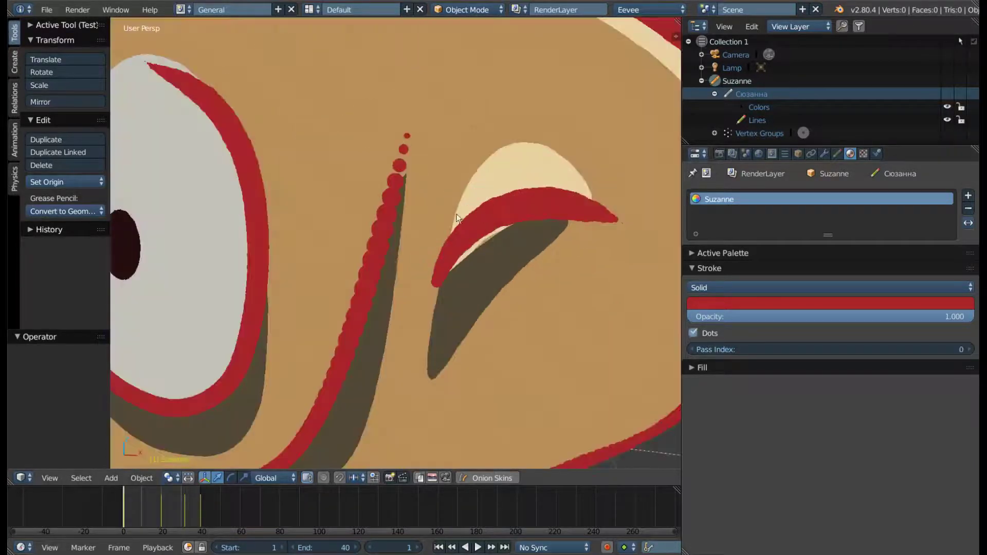
scroll(387, 215, down, 5)
scroll(391, 196, up, 5)
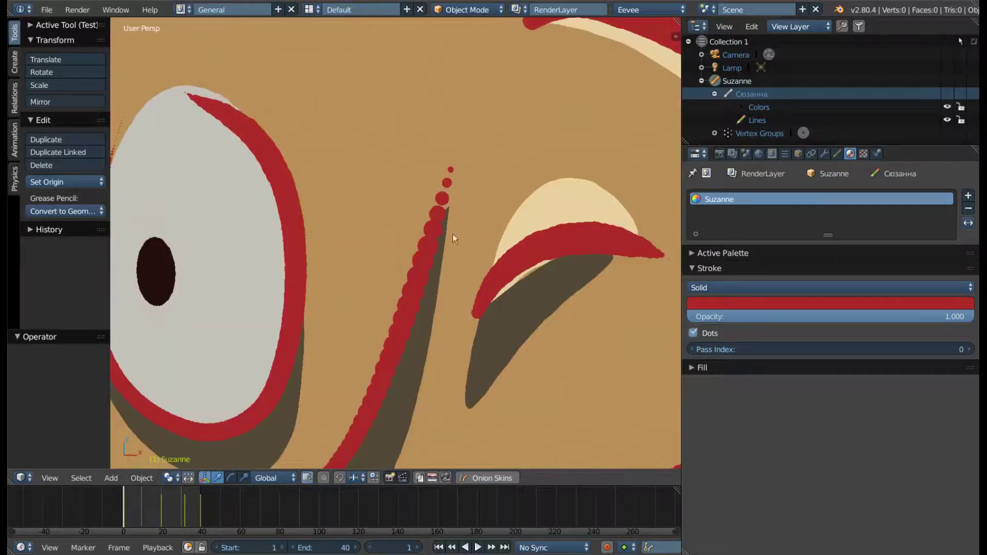
scroll(453, 235, down, 3)
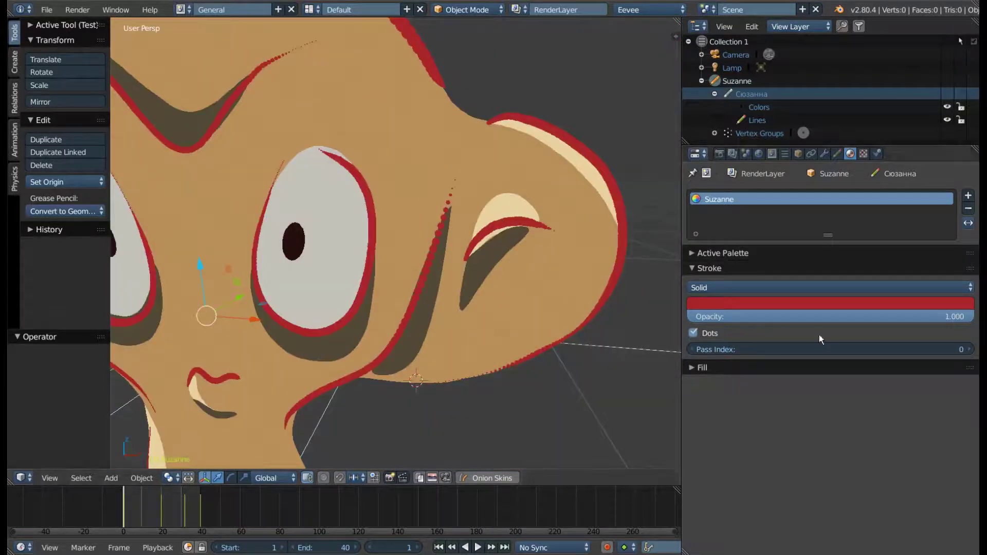
scroll(298, 149, down, 4)
middle_drag(294, 139, 383, 174)
scroll(500, 229, up, 2)
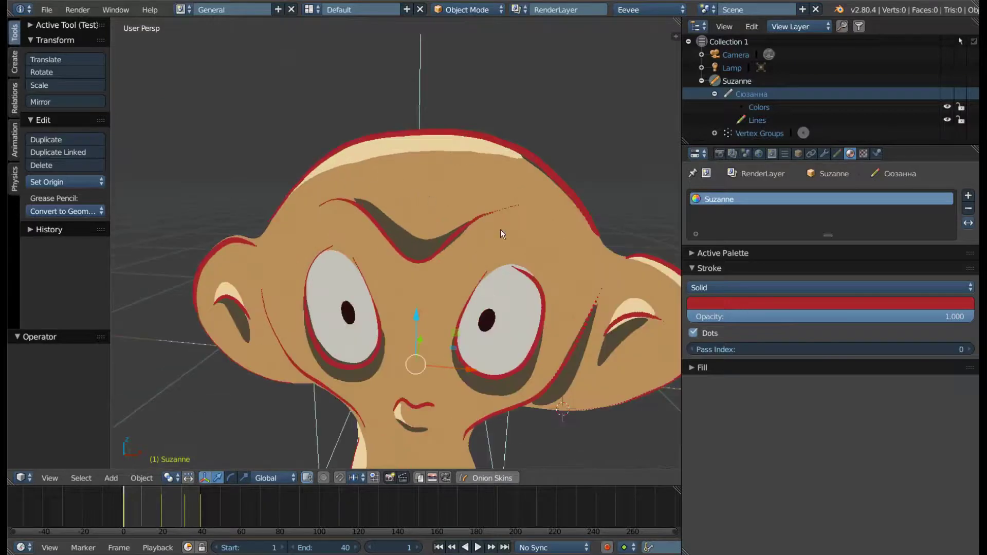
scroll(497, 217, up, 4)
scroll(491, 210, down, 4)
middle_drag(491, 209, 546, 322)
scroll(508, 275, down, 2)
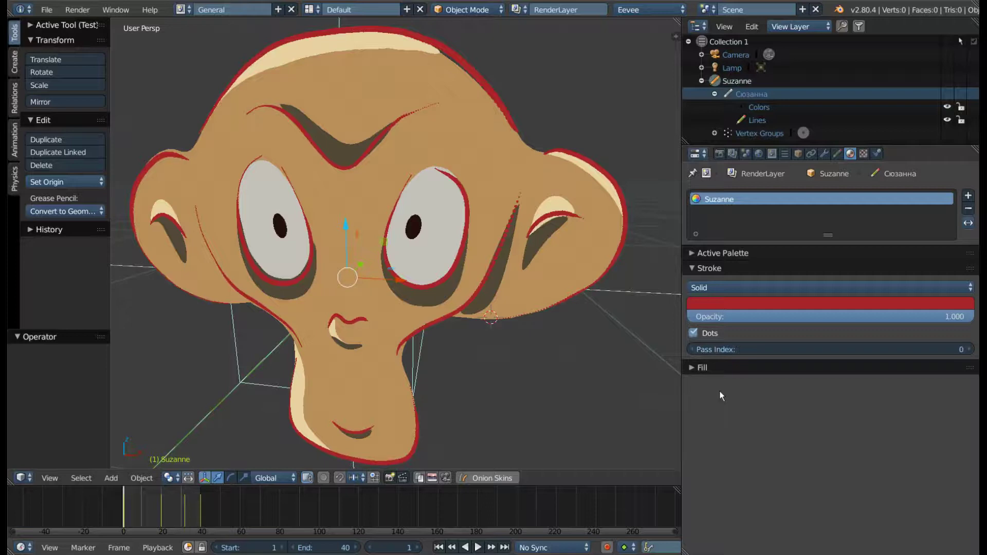
Turn off Dots and set the stroke style to Texture using волны_1_DIFFUSE.png
click(693, 333)
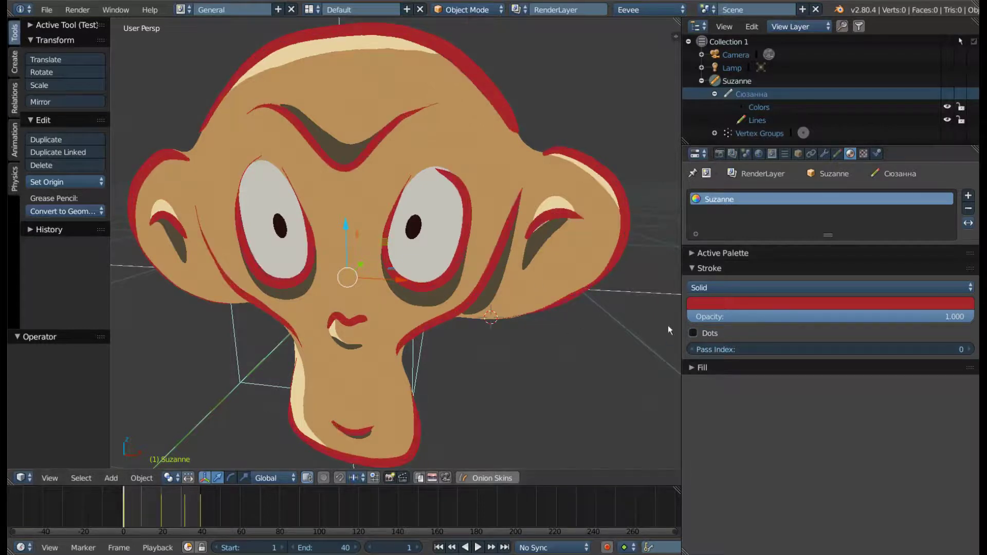
click(722, 288)
click(716, 258)
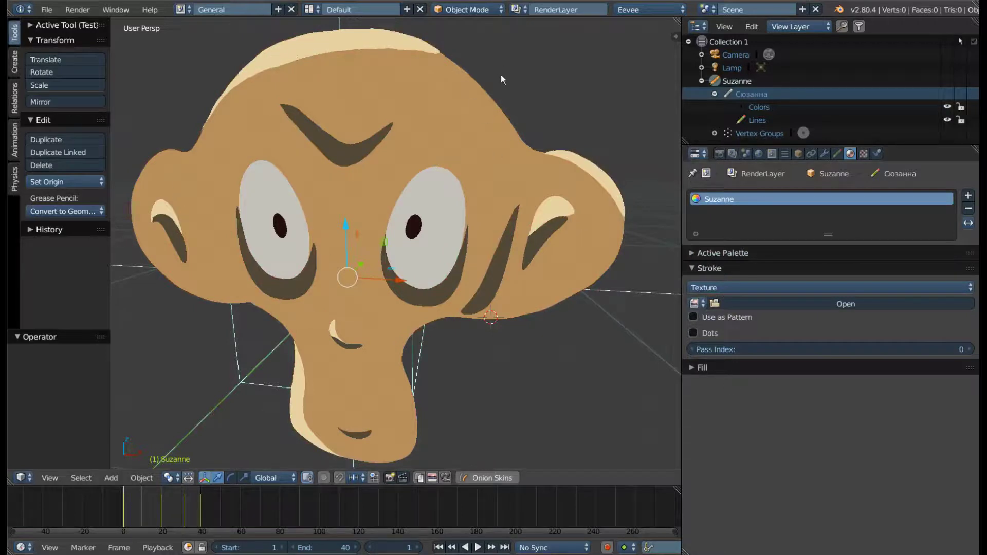
click(704, 303)
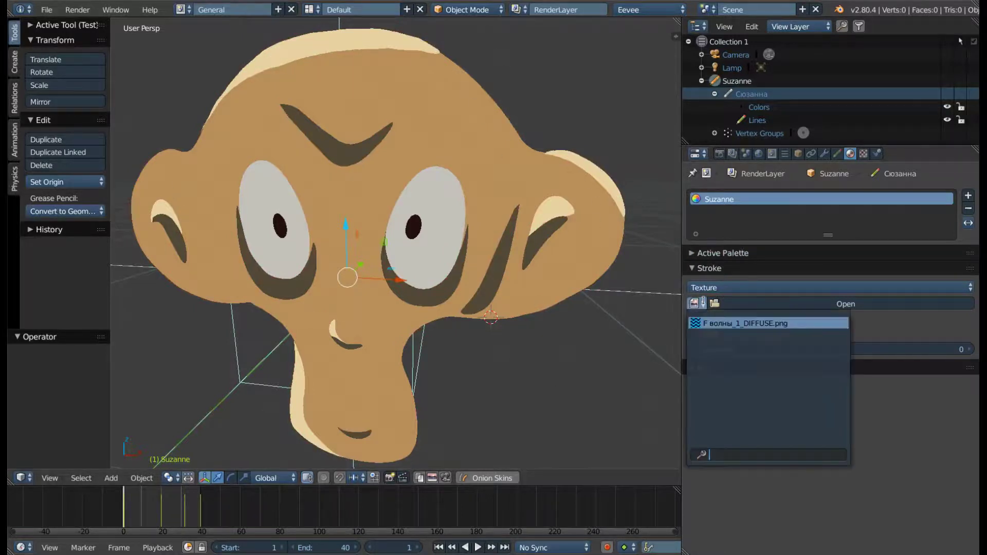
click(702, 324)
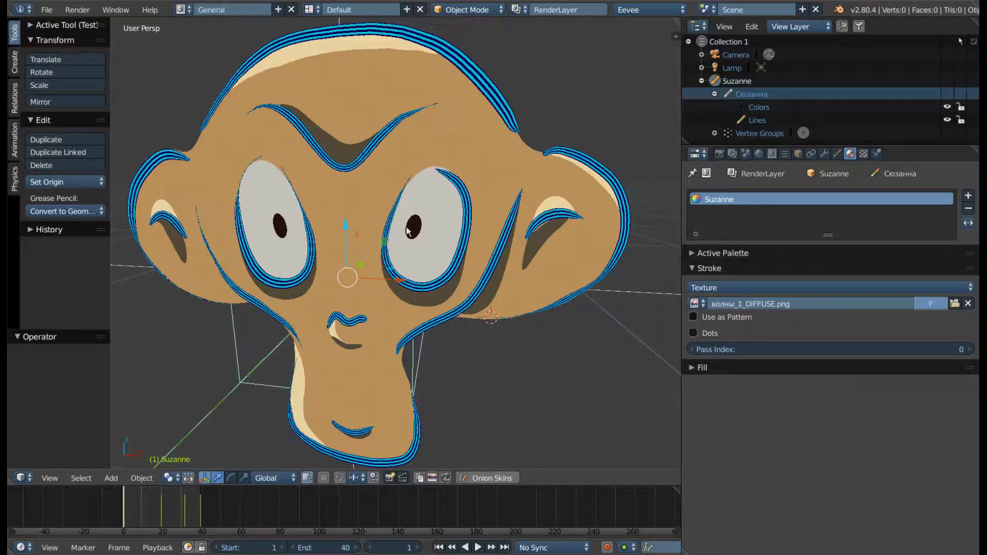
shift+middle_drag(409, 366, 456, 371)
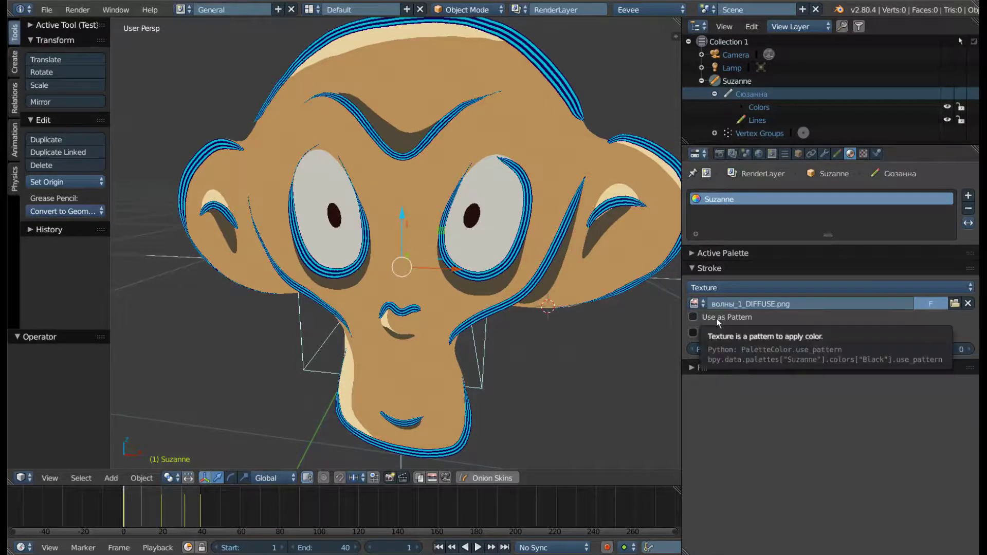
Enable Use as Pattern for the stroke texture
click(693, 316)
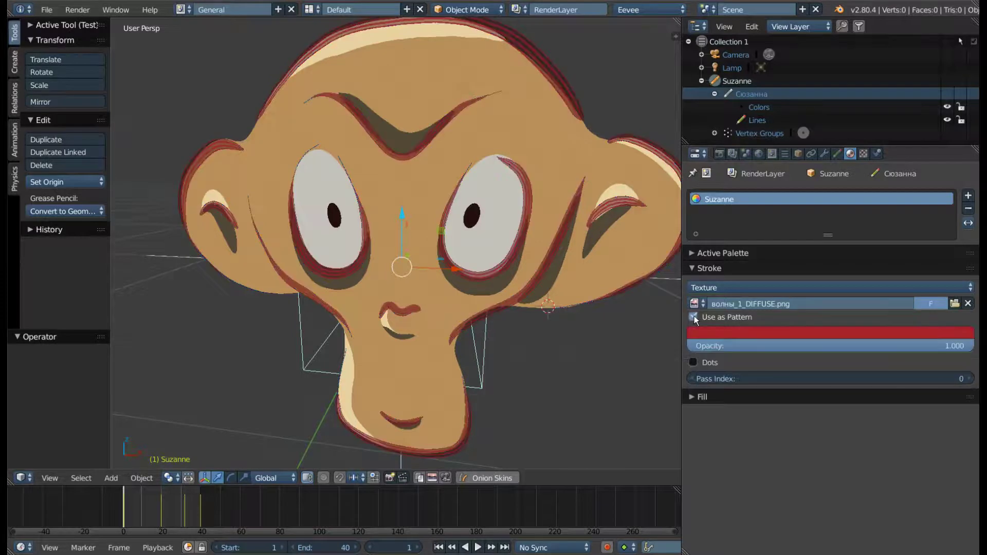
scroll(525, 244, up, 4)
scroll(535, 259, up, 3)
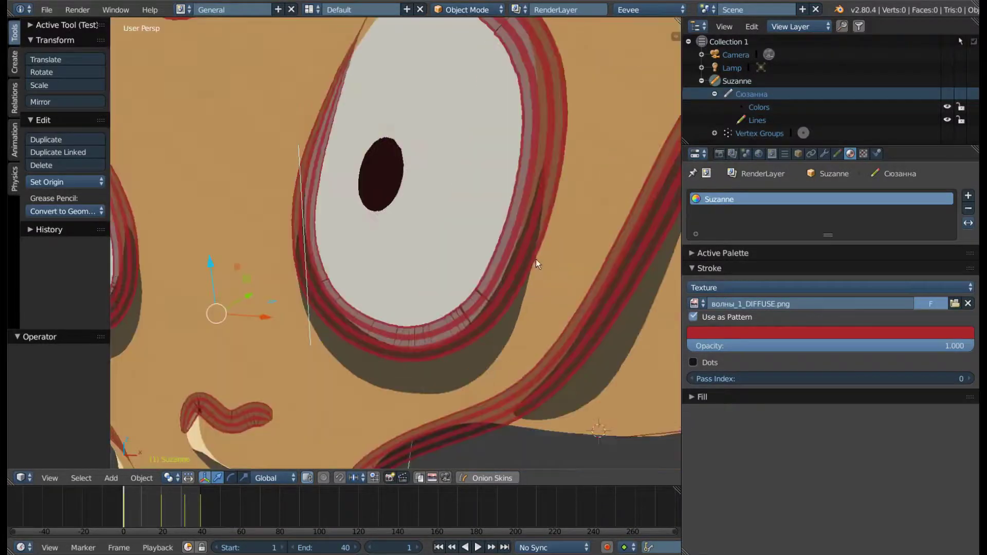
scroll(529, 308, down, 3)
scroll(524, 308, down, 2)
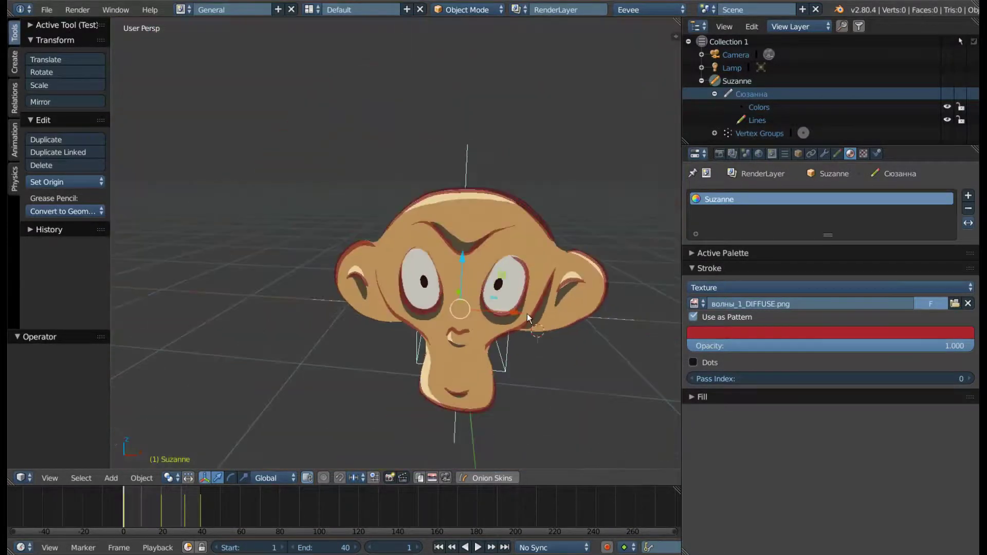
scroll(526, 314, up, 1)
Tint the patterned outlines purple and inspect the striped bands around the head
click(695, 335)
drag(926, 195, 903, 196)
scroll(467, 227, up, 3)
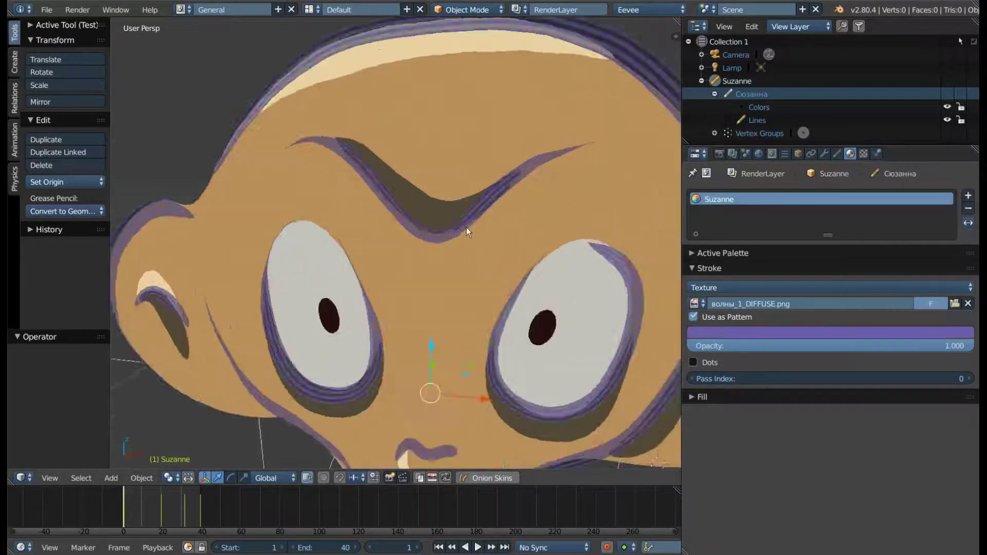
scroll(471, 224, up, 2)
scroll(471, 224, down, 4)
scroll(565, 175, up, 5)
scroll(558, 172, down, 3)
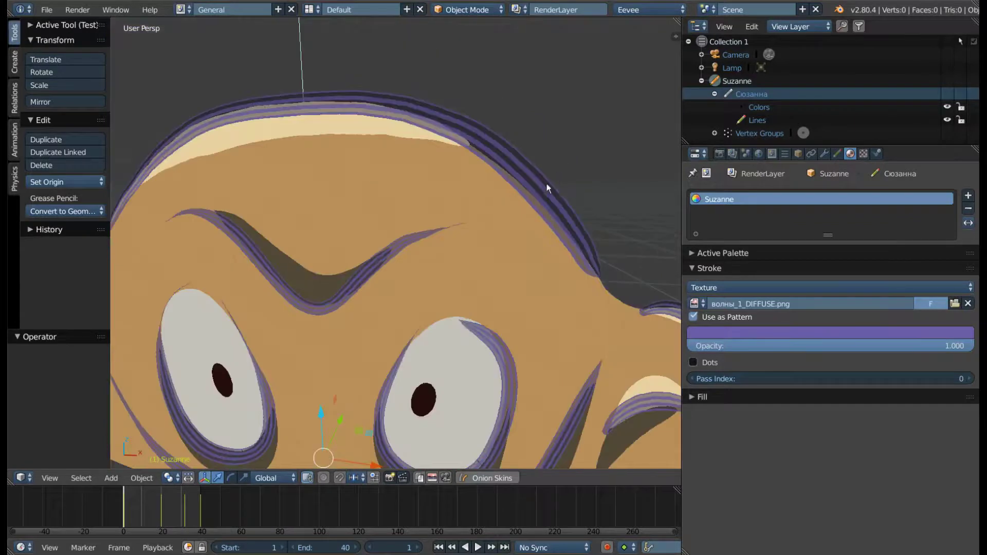
scroll(526, 196, up, 2)
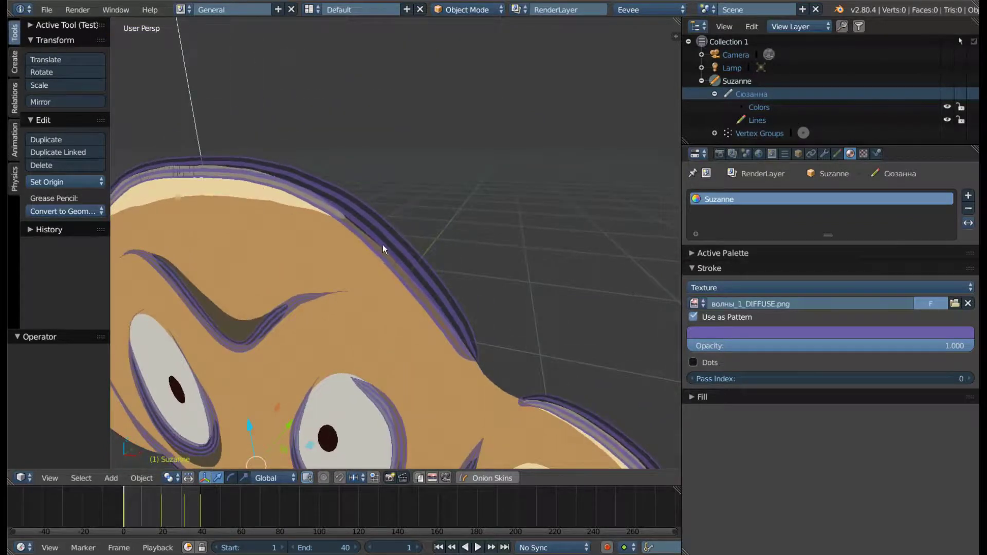
scroll(382, 244, up, 2)
middle_drag(397, 243, 437, 222)
scroll(494, 196, down, 2)
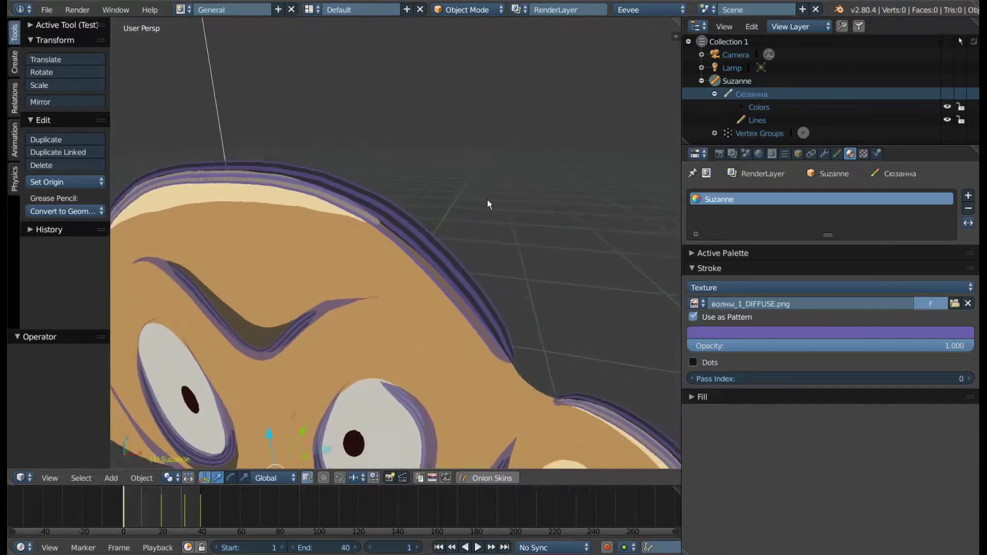
scroll(486, 191, up, 1)
scroll(485, 190, up, 3)
scroll(485, 197, down, 3)
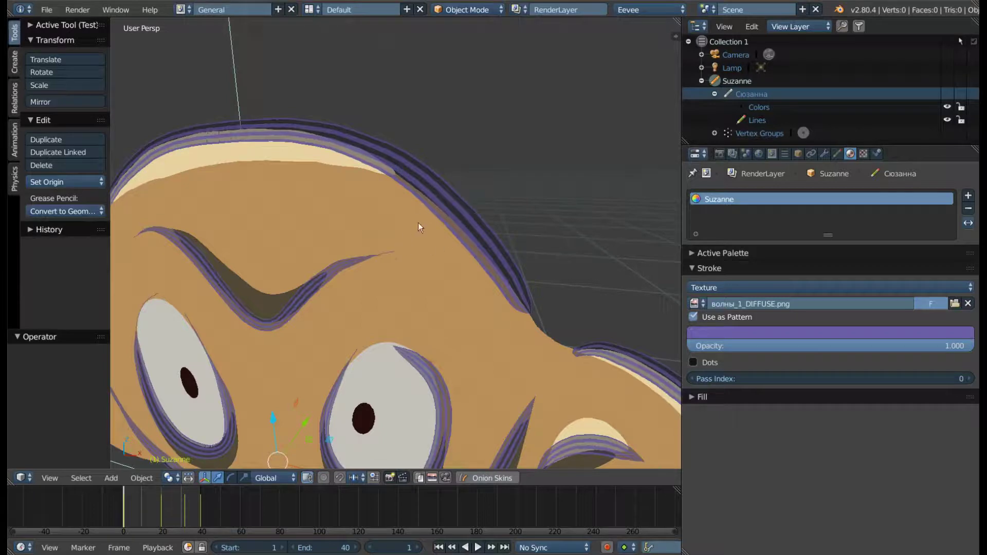
scroll(462, 221, down, 3)
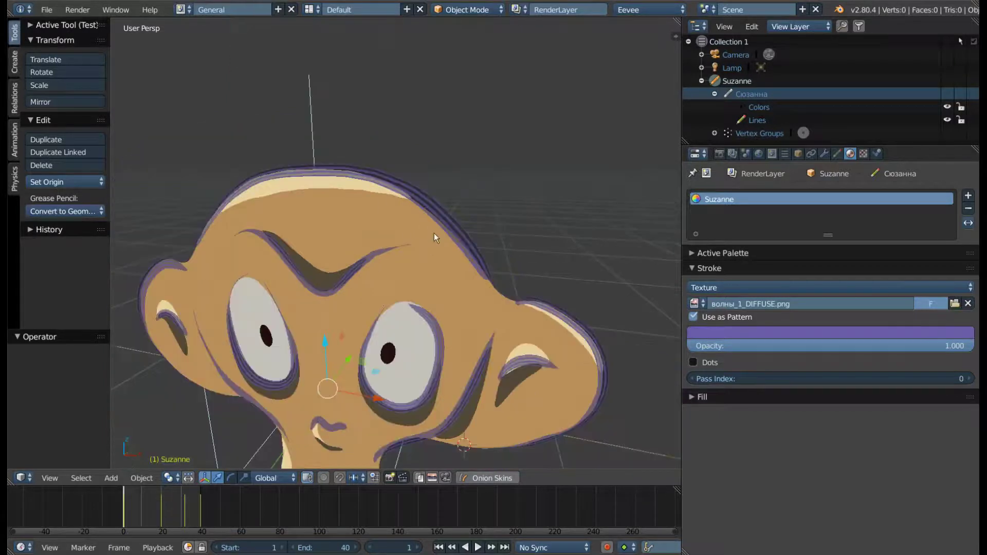
scroll(442, 229, up, 5)
scroll(444, 229, down, 2)
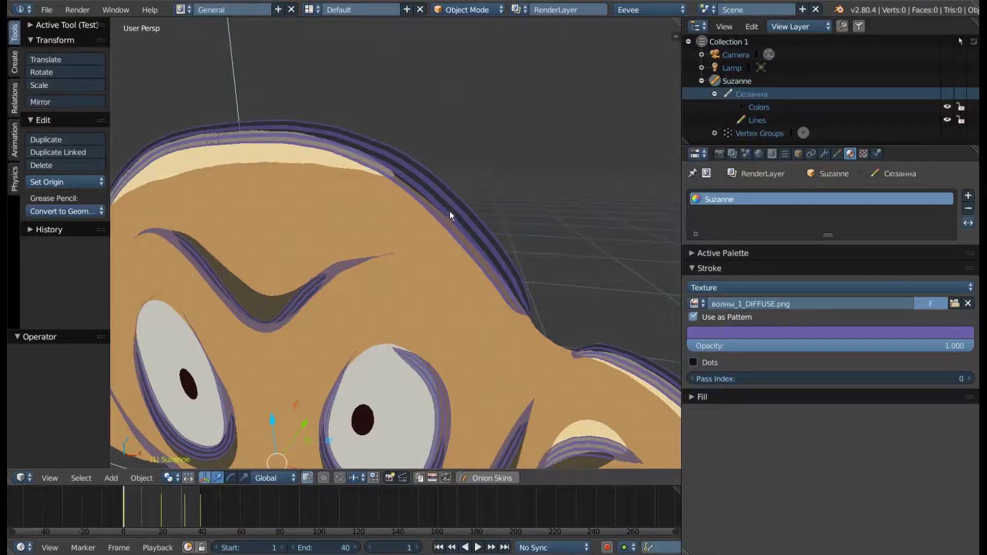
scroll(464, 223, down, 4)
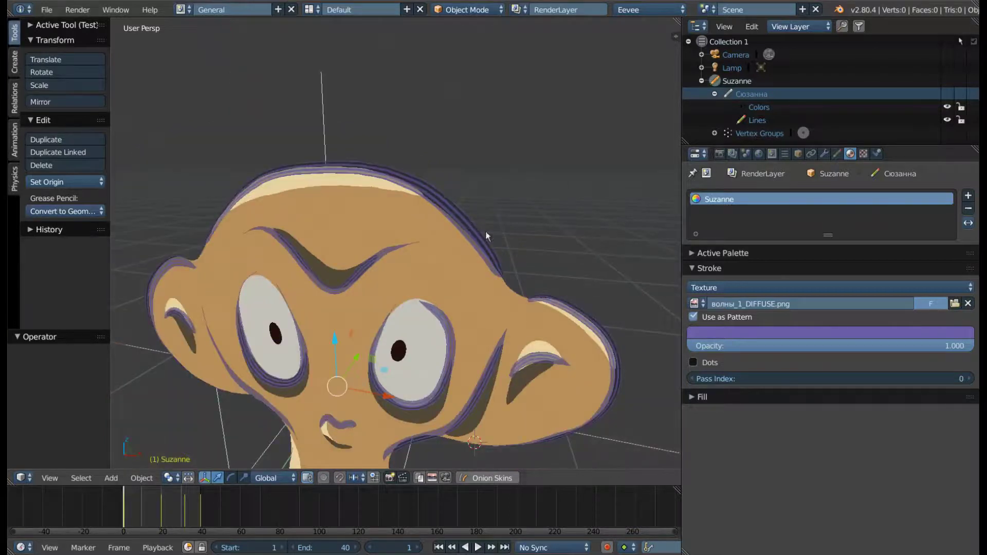
click(752, 333)
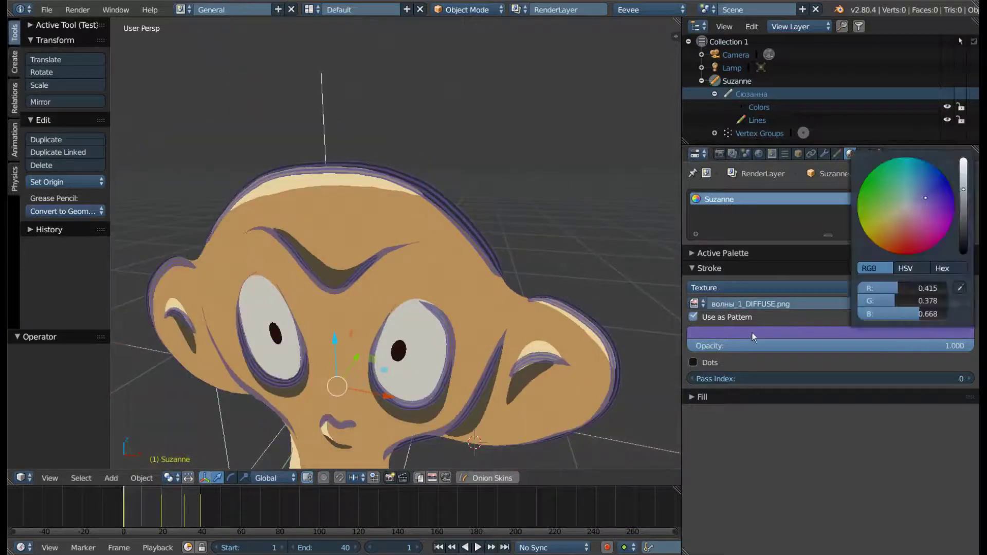
mouse_move(863, 215)
mouse_down()
mouse_move(947, 233)
mouse_move(920, 250)
mouse_up()
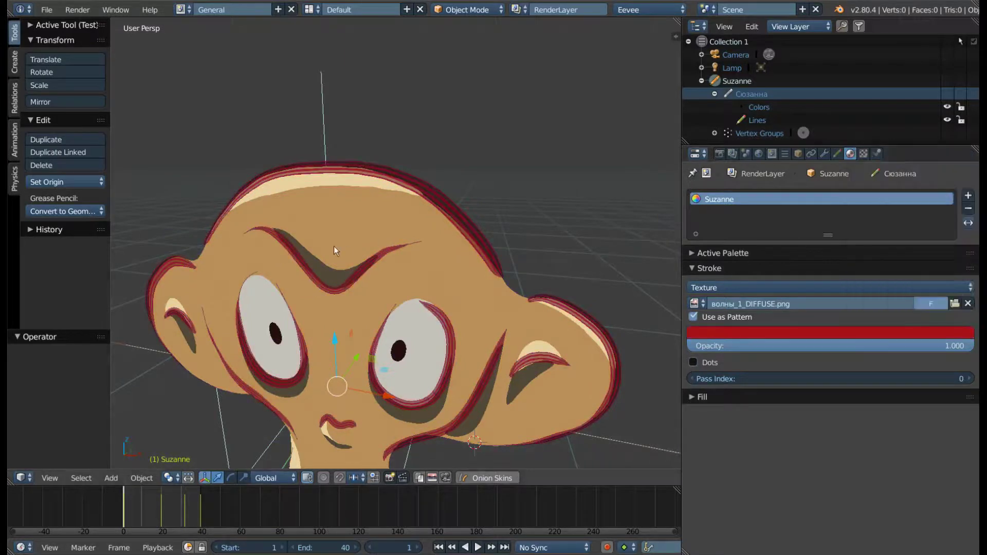
scroll(334, 246, up, 6)
scroll(487, 215, down, 6)
click(735, 331)
mouse_move(896, 212)
mouse_down()
mouse_move(899, 202)
mouse_move(923, 244)
mouse_up()
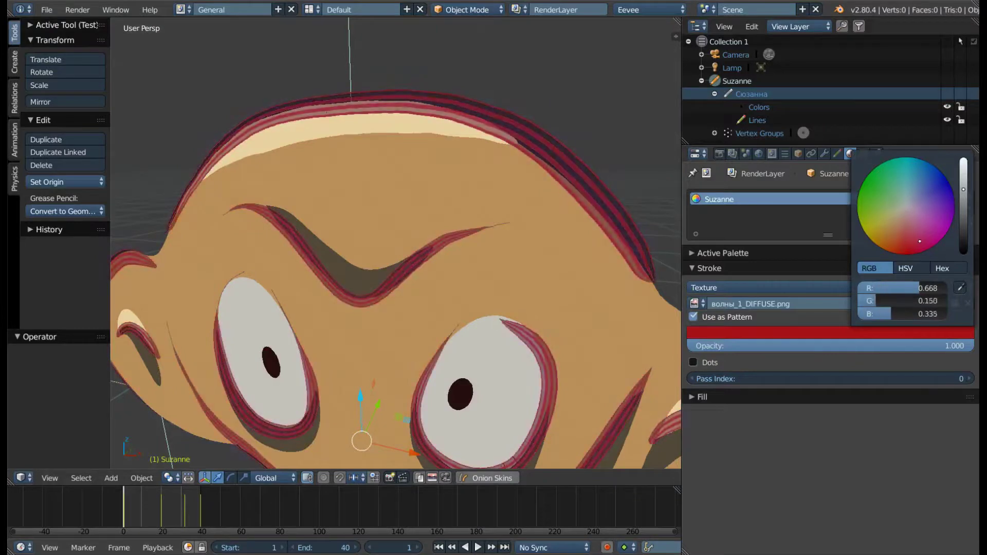
scroll(437, 248, down, 6)
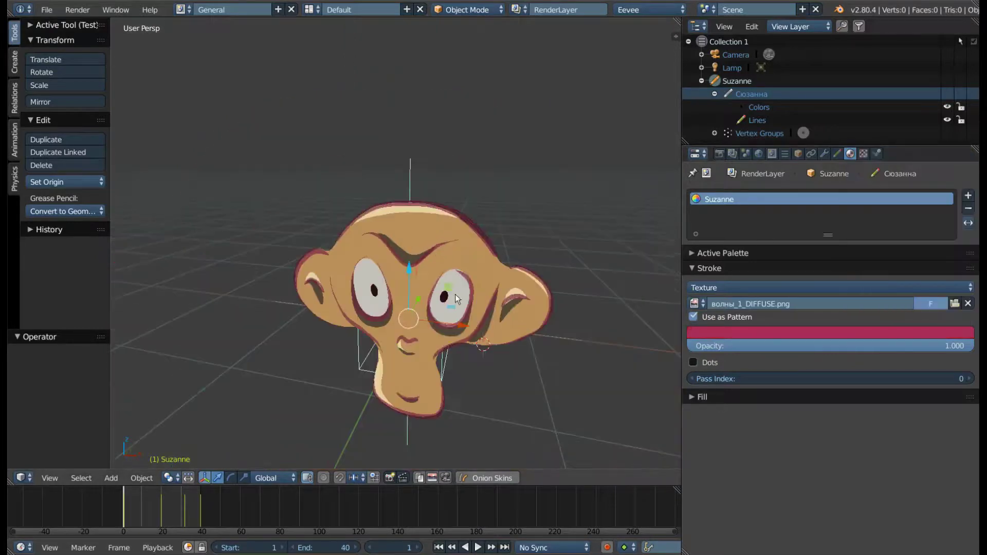
click(702, 362)
scroll(478, 214, up, 4)
scroll(486, 217, up, 5)
scroll(485, 217, down, 5)
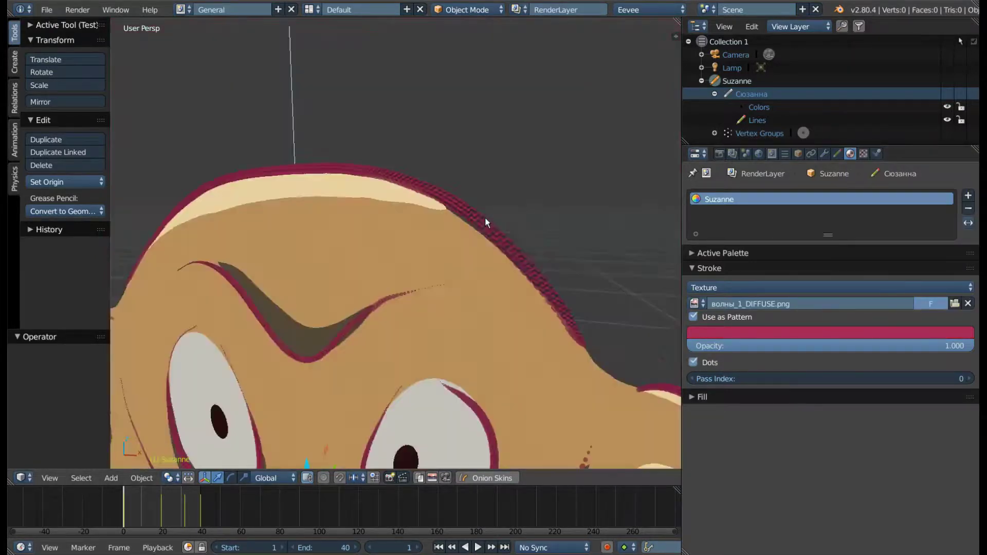
scroll(485, 217, up, 5)
scroll(485, 216, down, 5)
scroll(487, 218, up, 1)
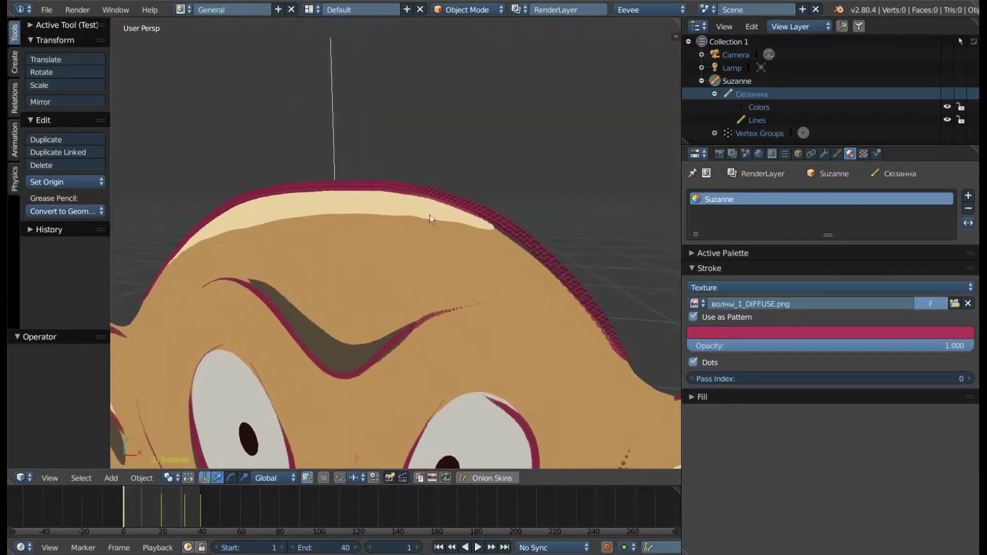
scroll(420, 192, up, 3)
scroll(443, 196, down, 3)
scroll(443, 196, down, 2)
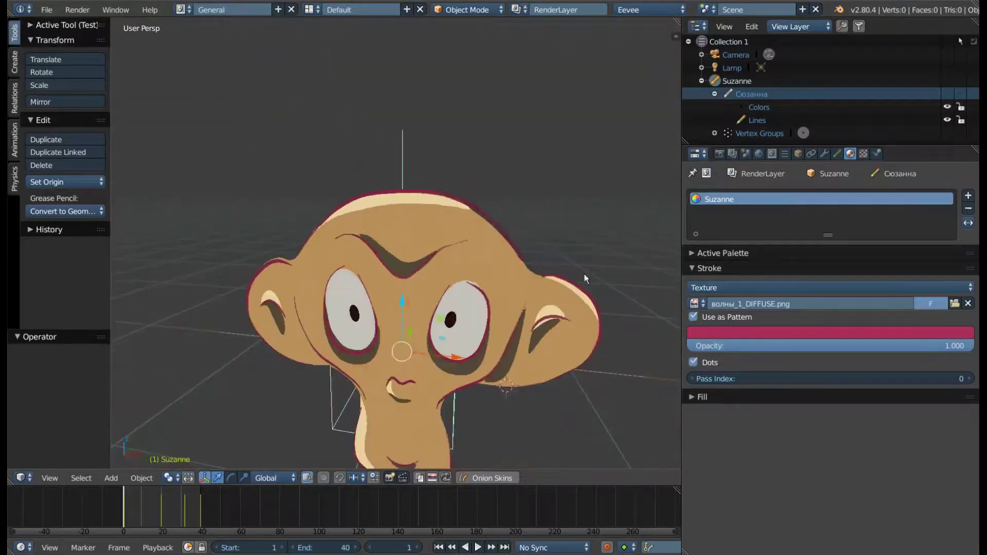
scroll(526, 224, up, 5)
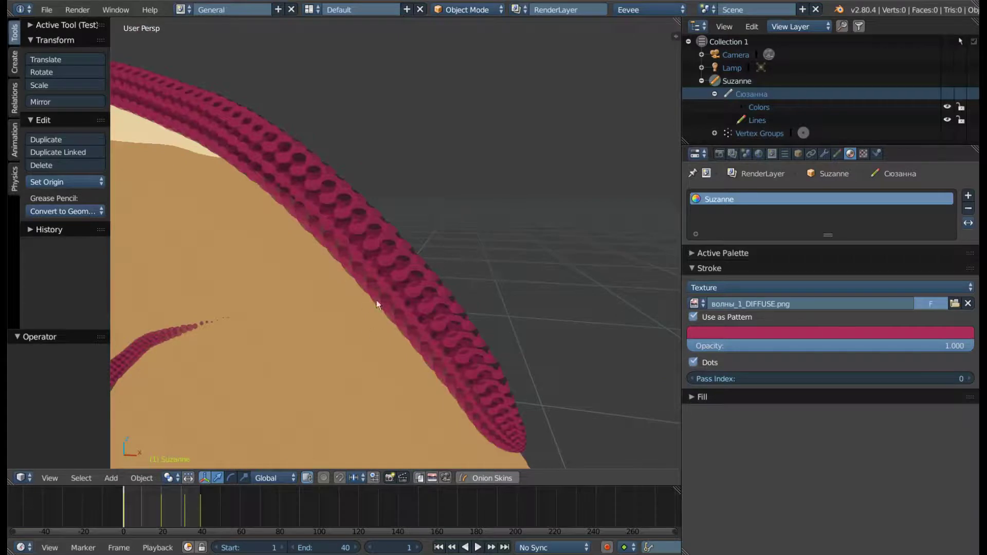
click(693, 362)
scroll(532, 272, down, 5)
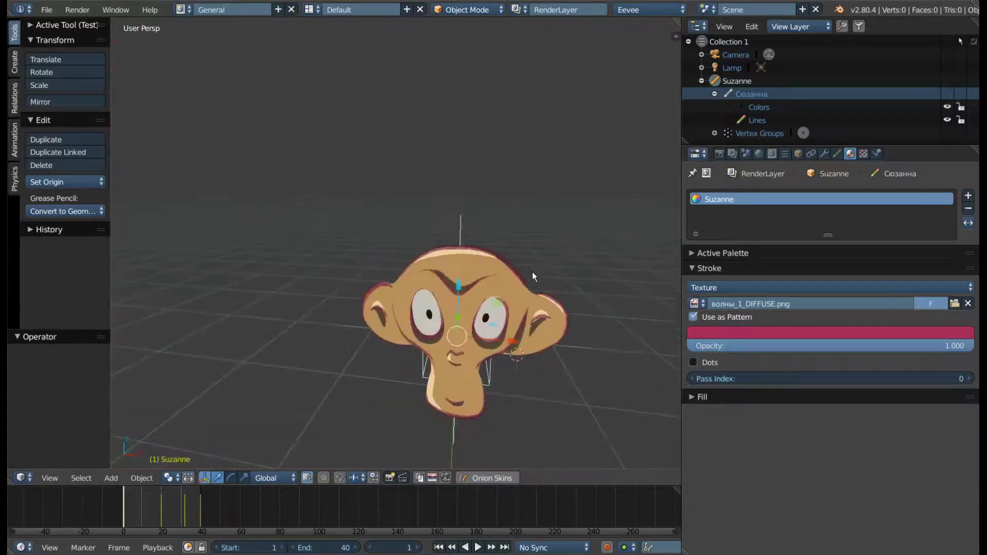
scroll(529, 315, up, 2)
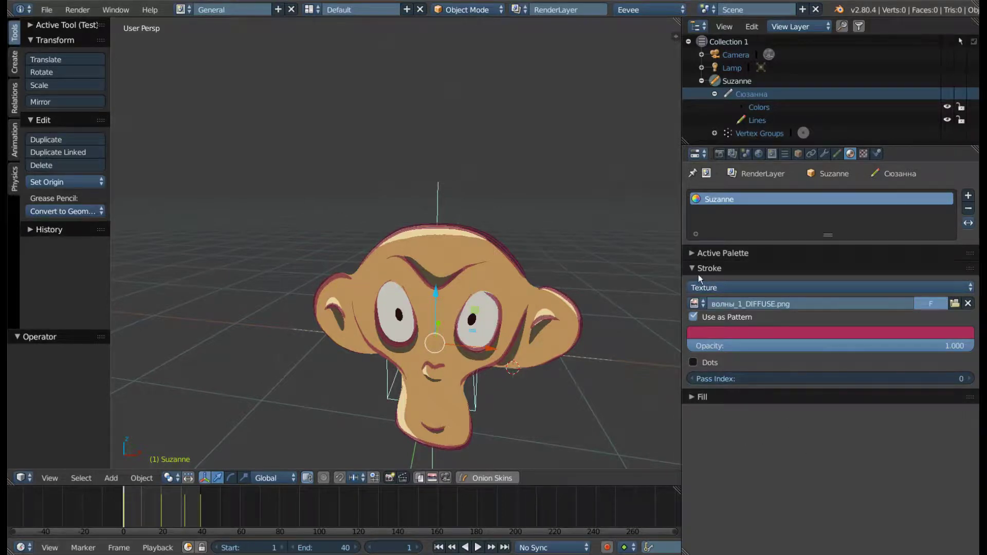
Make the outline a Solid black stroke, then collapse Stroke and expand the Fill panel
click(705, 287)
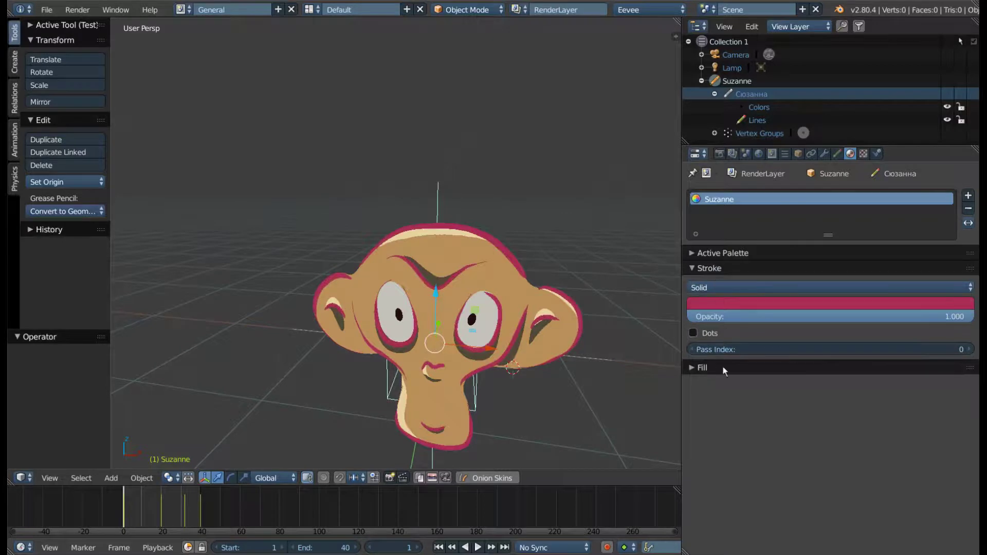
click(738, 303)
mouse_move(901, 189)
mouse_down()
mouse_move(922, 171)
mouse_move(964, 224)
mouse_up()
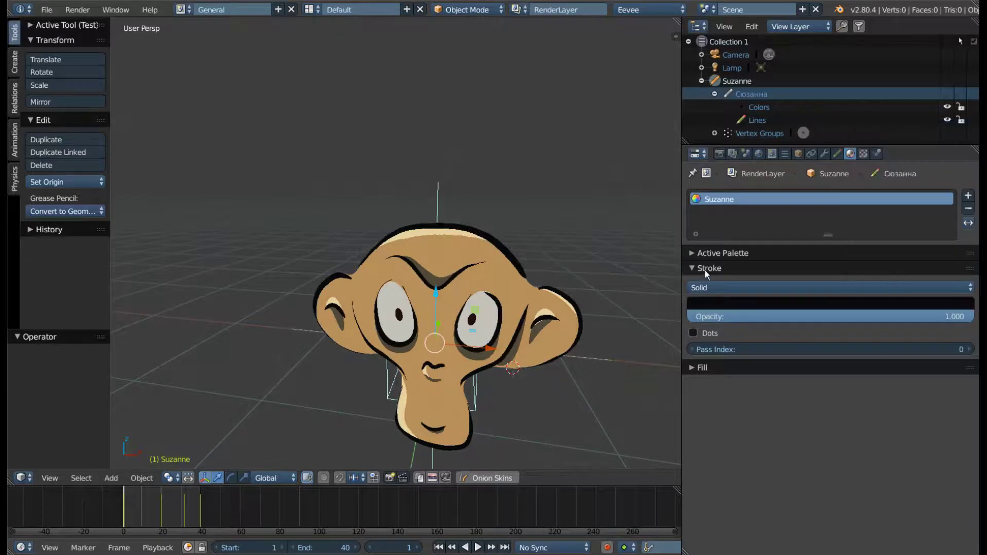
click(692, 269)
click(692, 285)
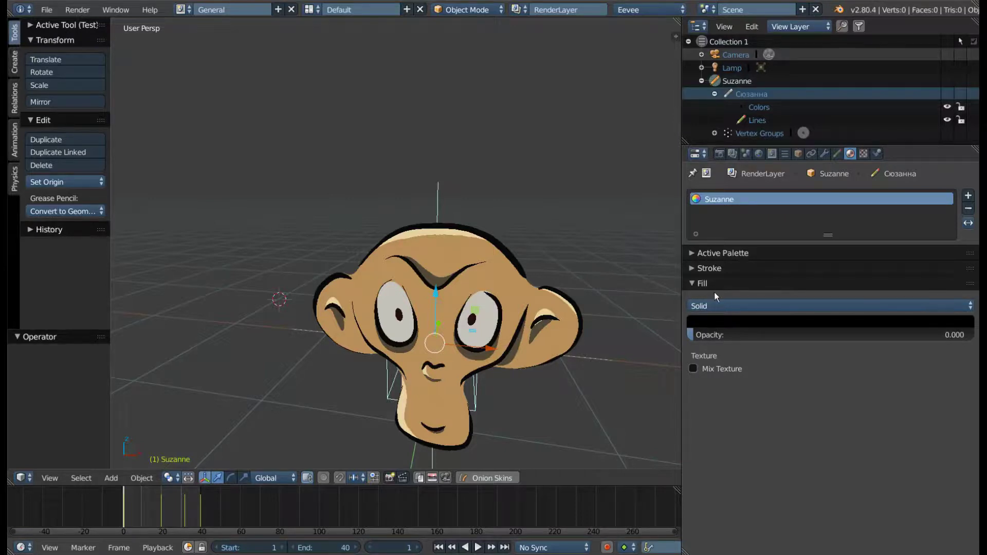
Expand the palette list and select the Skin colour for editing
click(728, 306)
click(712, 253)
click(763, 306)
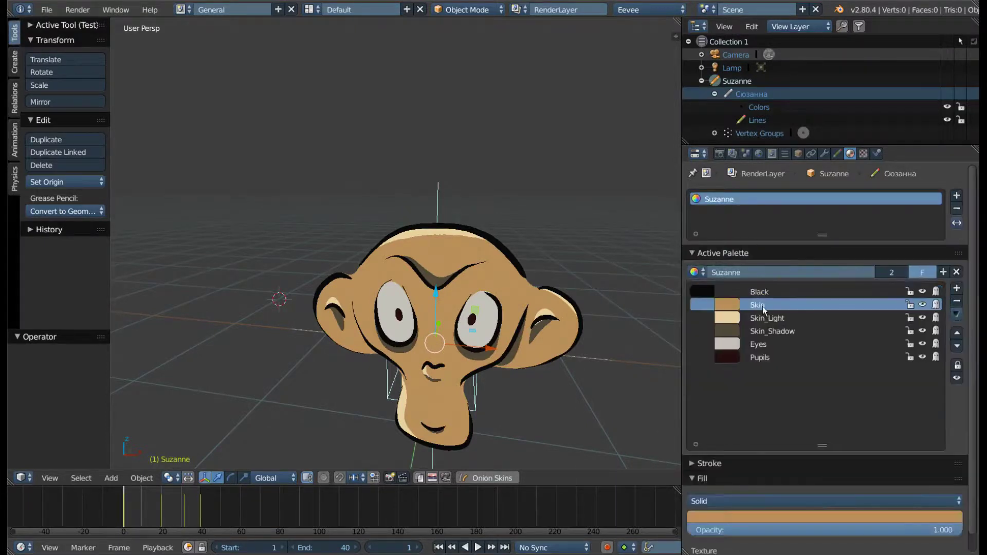
scroll(755, 341, down, 1)
click(756, 300)
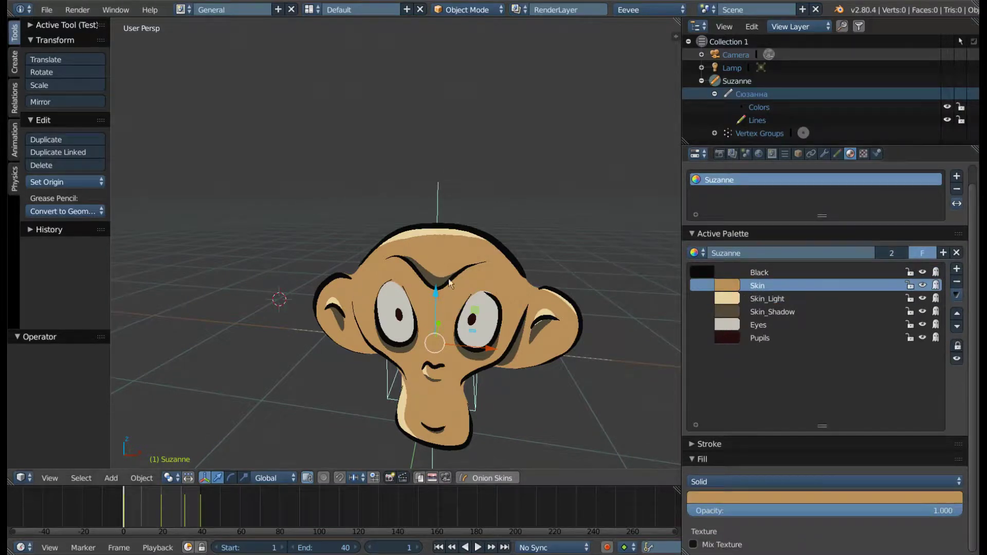
Orbit around the head and collapse Active Palette, leaving Skin's tan Solid fill shown
click(692, 234)
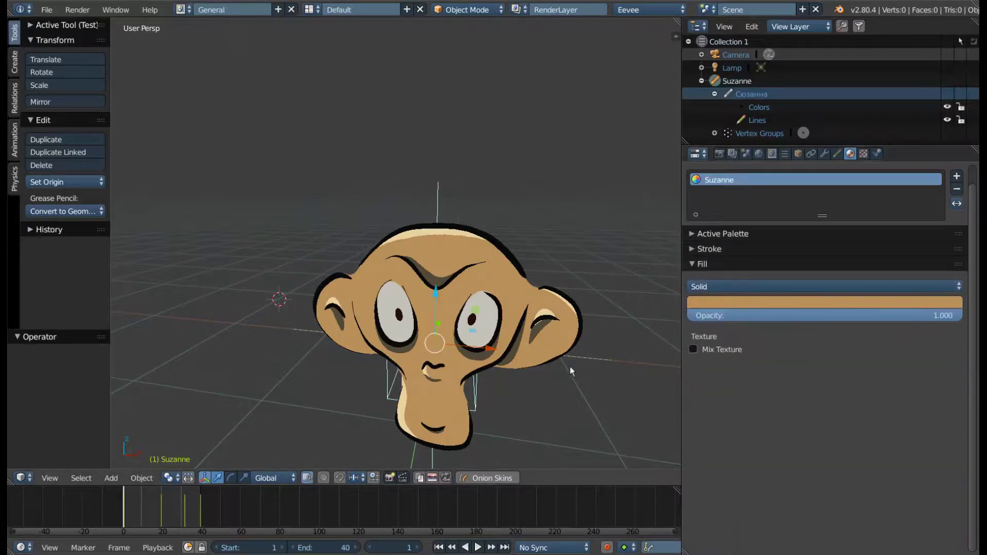
middle_drag(552, 371, 534, 325)
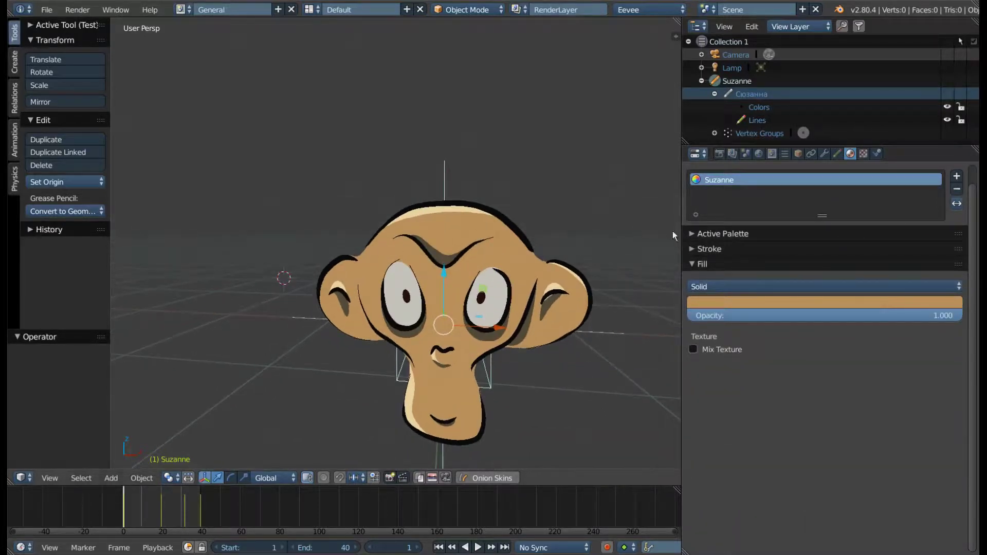
click(709, 233)
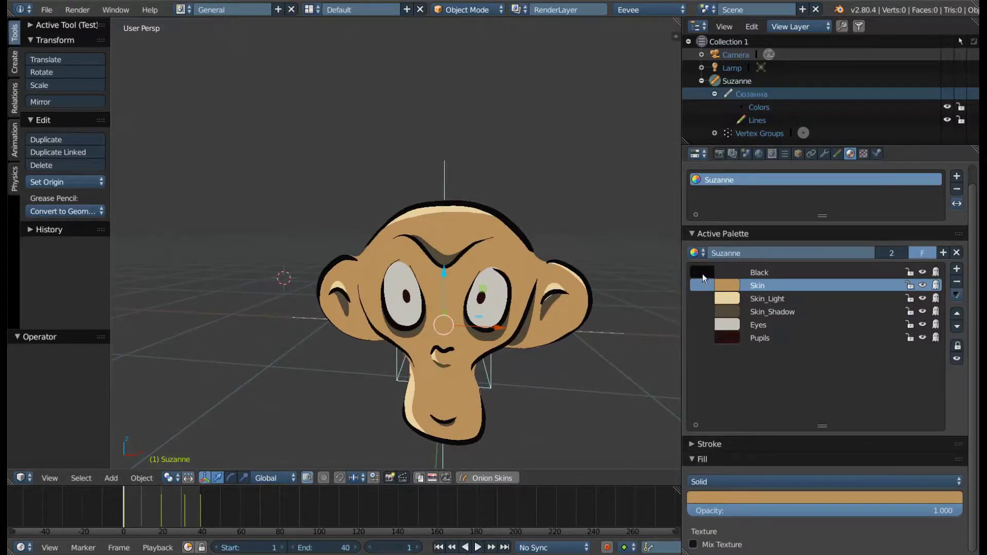
click(709, 233)
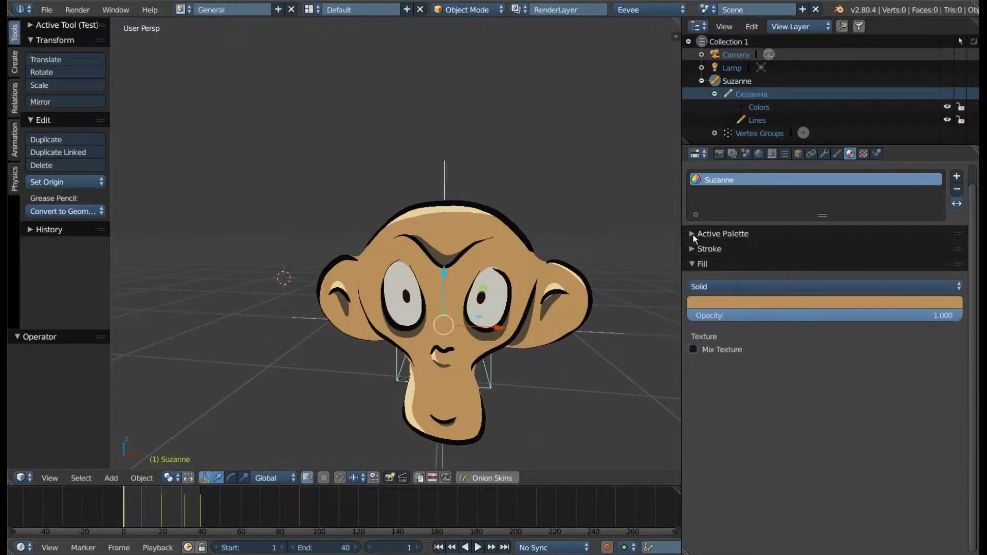
click(695, 233)
click(720, 233)
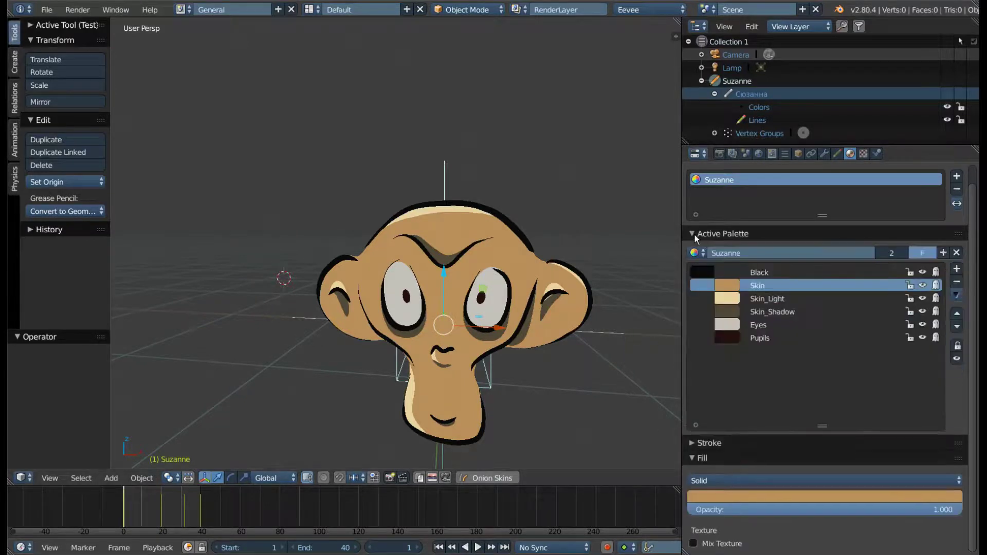
click(691, 233)
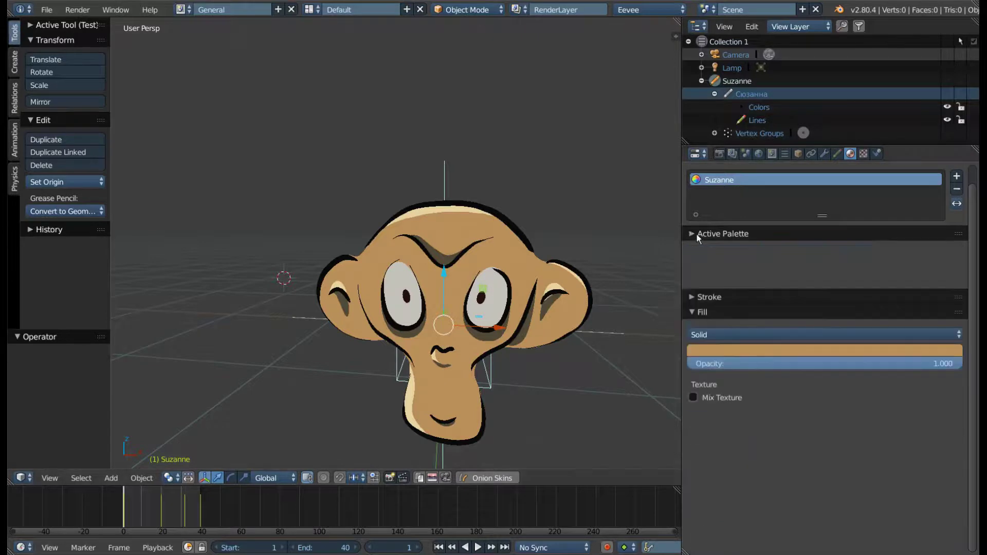
scroll(455, 282, up, 3)
scroll(507, 364, down, 3)
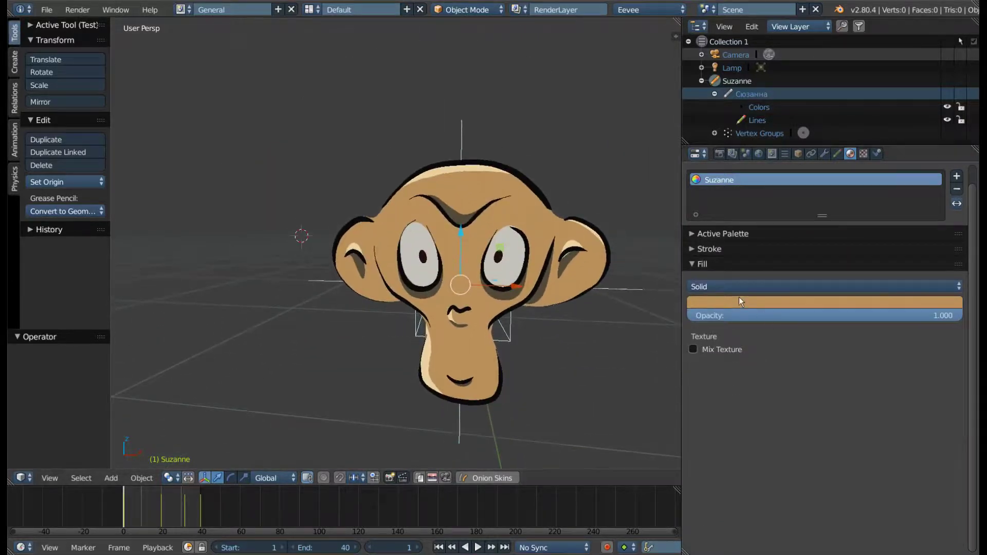
Change the Skin fill to red-orange, test its opacity, and enable Mix Texture
click(754, 300)
click(897, 185)
drag(897, 185, 892, 219)
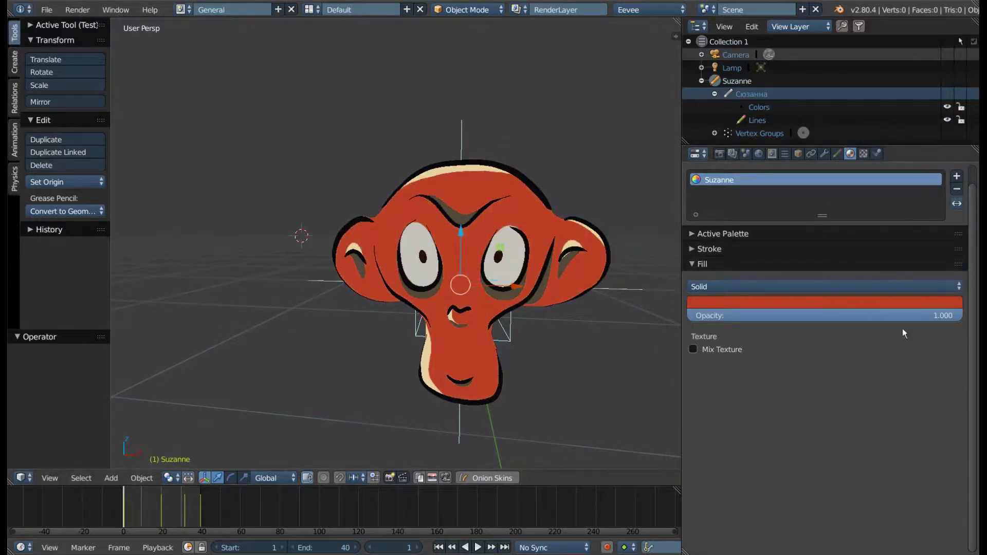
drag(902, 315, 965, 318)
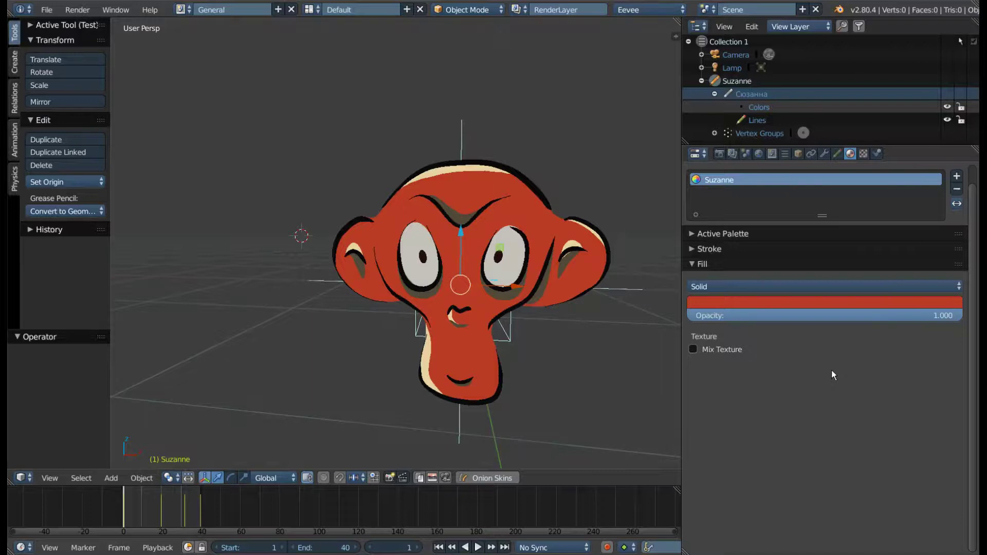
click(732, 347)
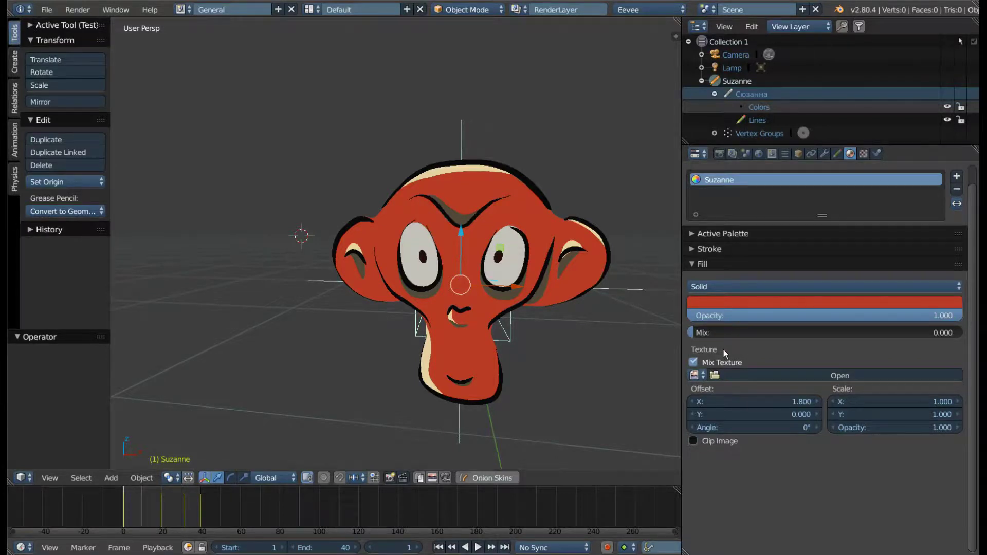
Mix волны_1_DIFFUSE.png into the red fill at 0.443, offset 3.0/-0.4, angle -26.3°, scale 1.9×1.5
click(697, 375)
click(740, 394)
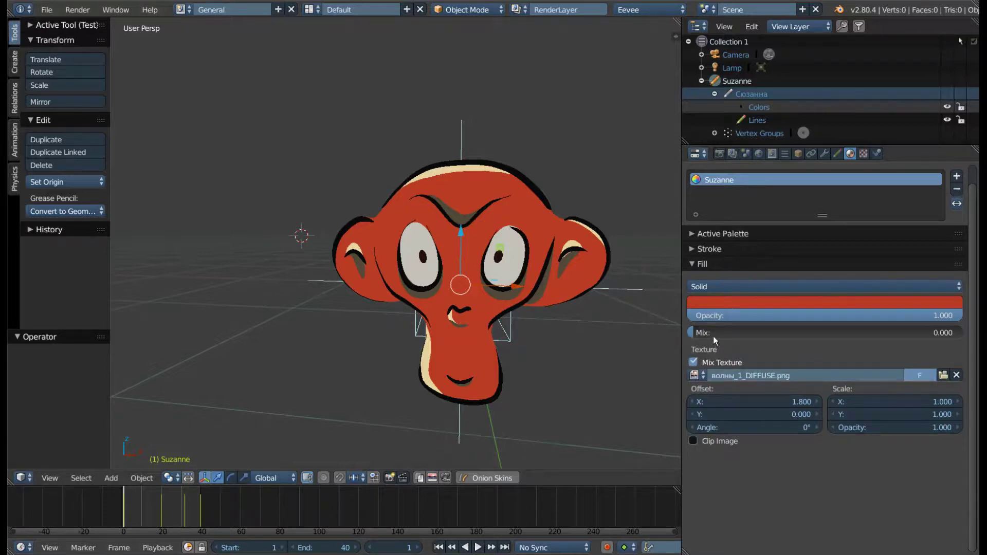
drag(702, 338, 960, 333)
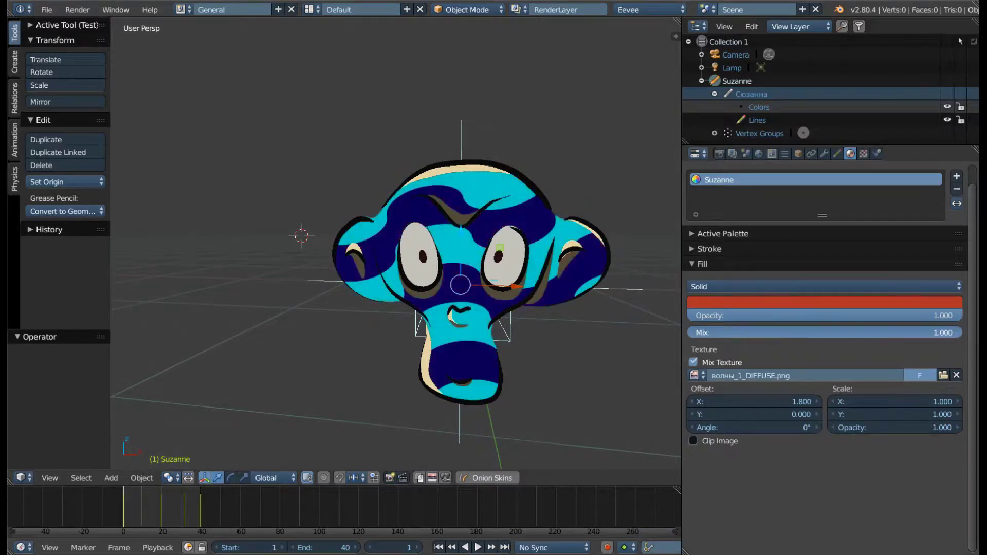
drag(960, 332, 812, 333)
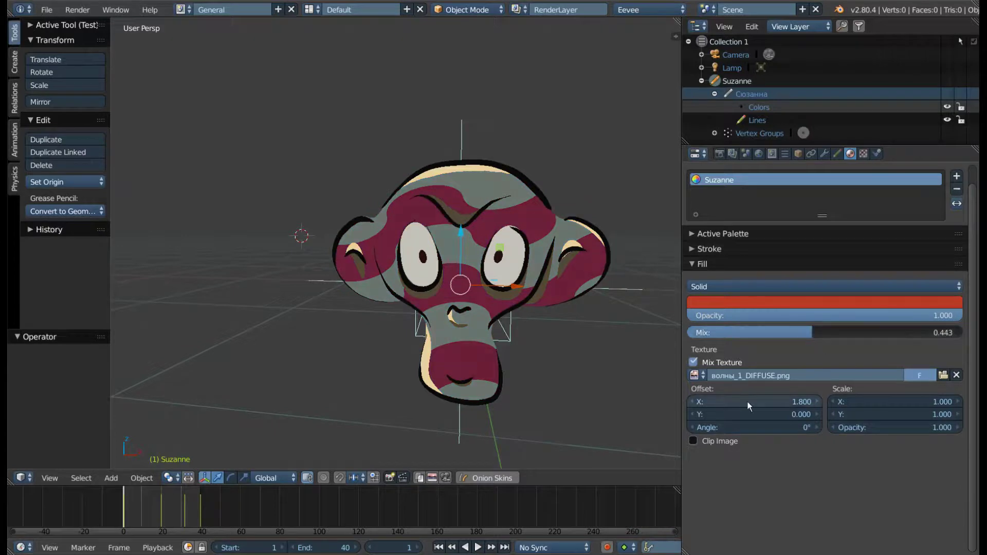
mouse_move(731, 403)
mouse_down()
mouse_move(784, 403)
mouse_move(719, 427)
mouse_up()
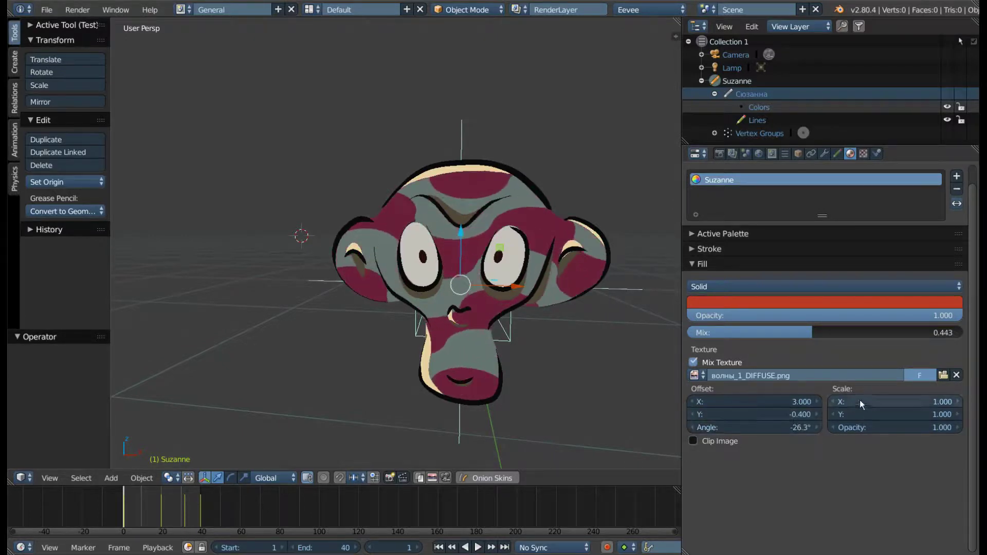
mouse_move(859, 401)
mouse_down()
mouse_move(920, 414)
mouse_move(863, 427)
mouse_move(920, 427)
mouse_up()
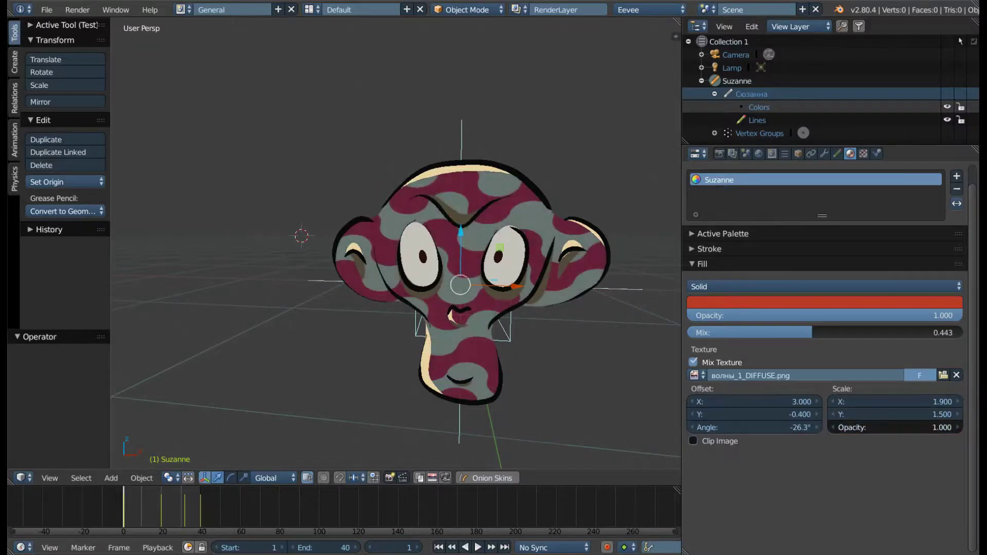
Test clipping the wave texture, set offset 0.8/-0.1 and angle -15.1°, then drop Mix to 0.000
click(723, 442)
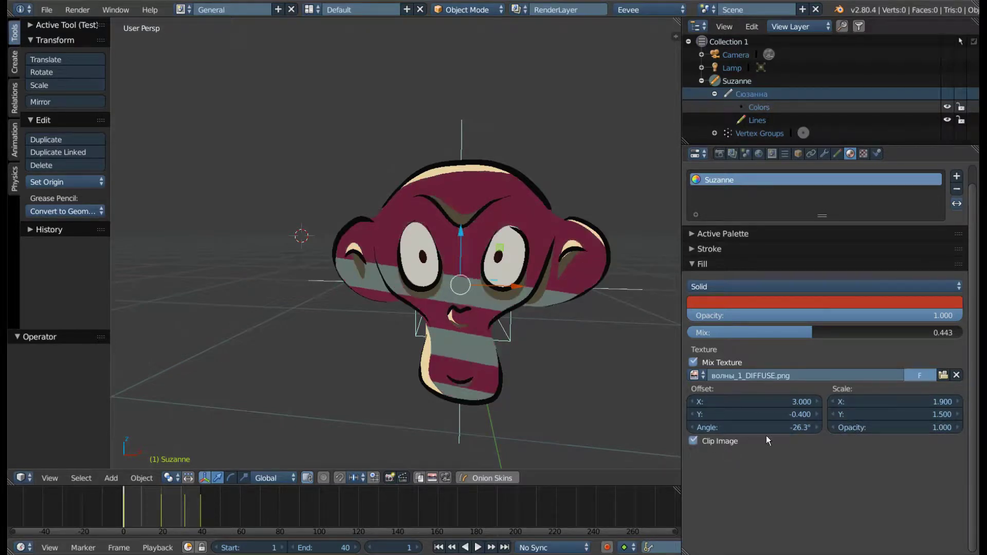
drag(787, 402, 769, 414)
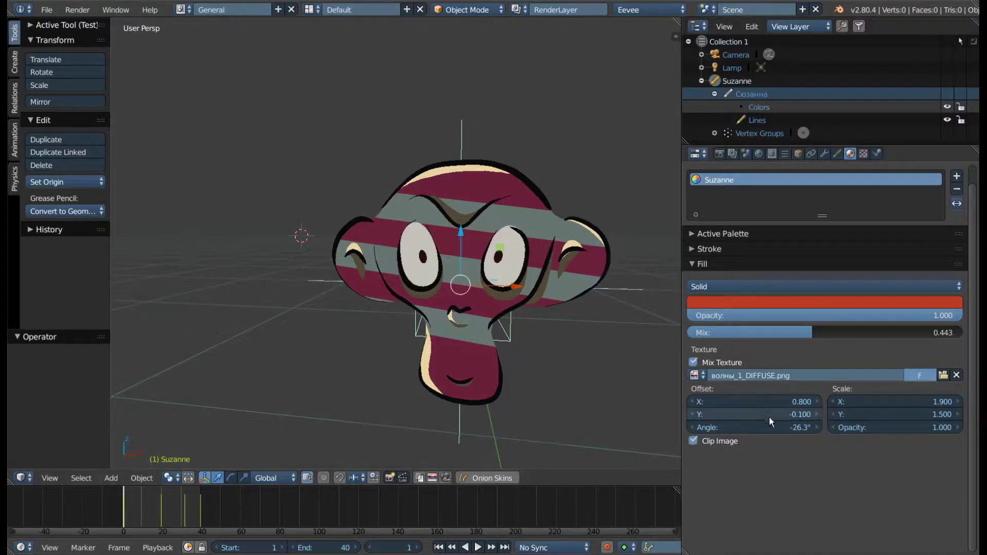
drag(808, 429, 724, 449)
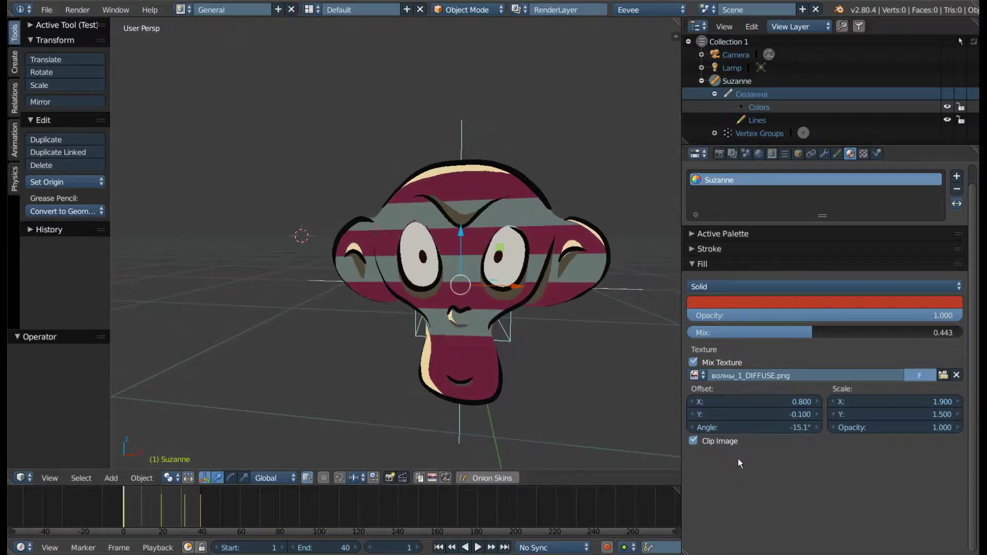
click(689, 442)
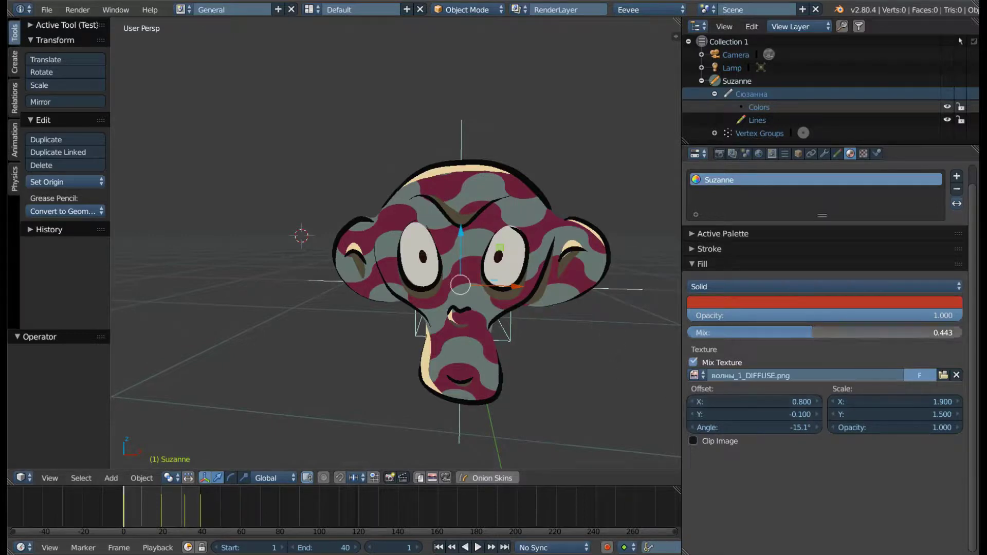
drag(853, 333, 693, 332)
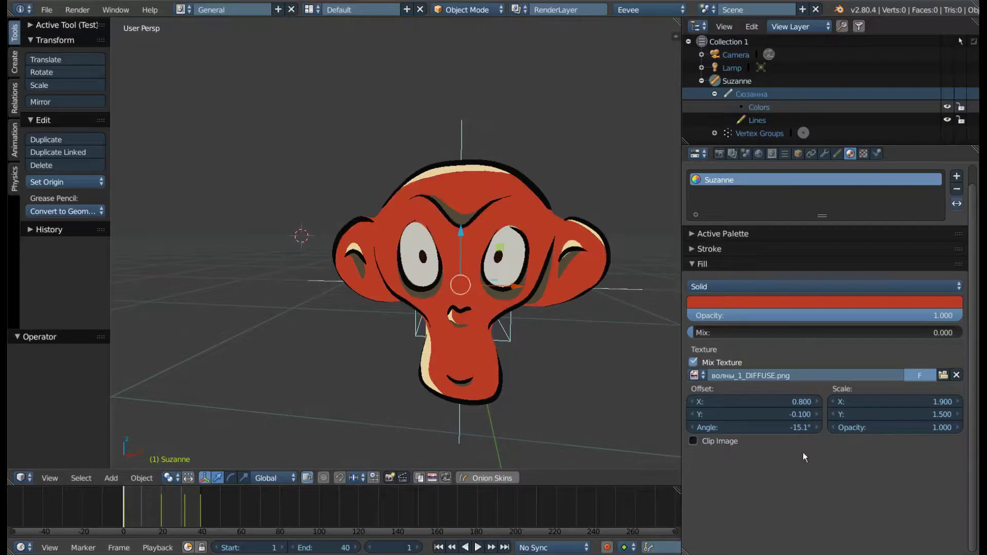
Switch the fill style to Pattern and orbit so Suzanne faces the viewer
click(742, 287)
click(722, 199)
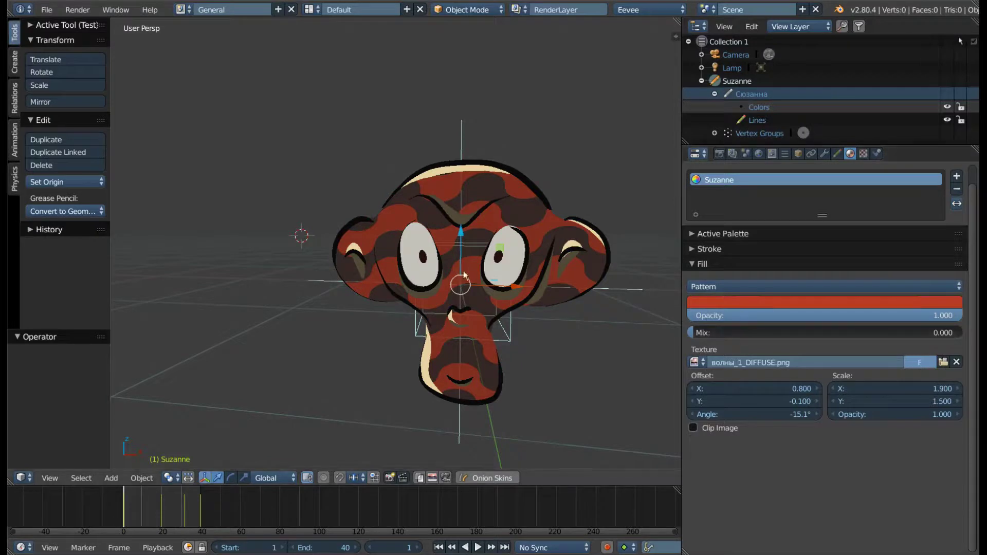
scroll(508, 315, up, 2)
scroll(553, 321, down, 2)
mouse_move(564, 318)
middle_down()
mouse_move(527, 317)
mouse_move(545, 316)
middle_up()
click(742, 286)
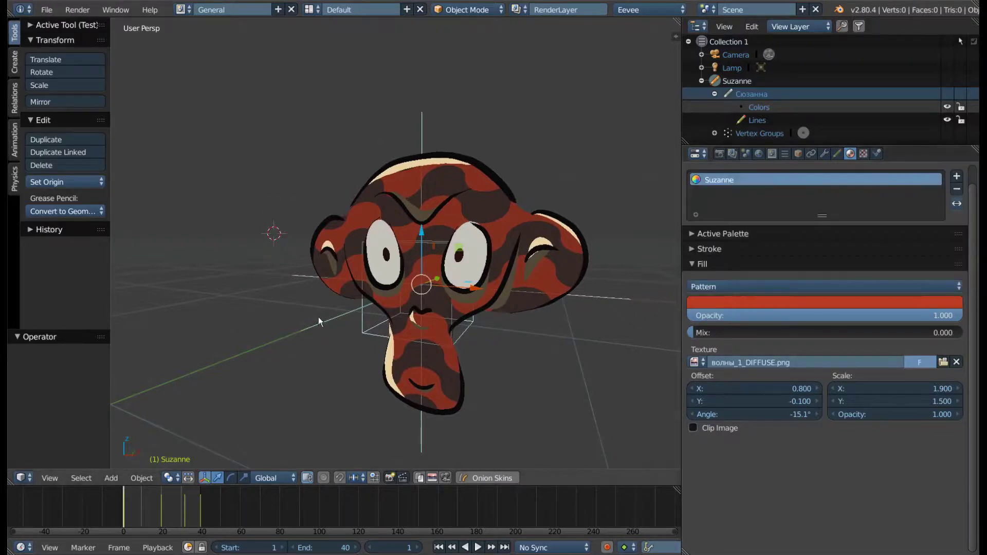
middle_drag(412, 290, 428, 289)
scroll(427, 289, up, 3)
scroll(427, 289, down, 5)
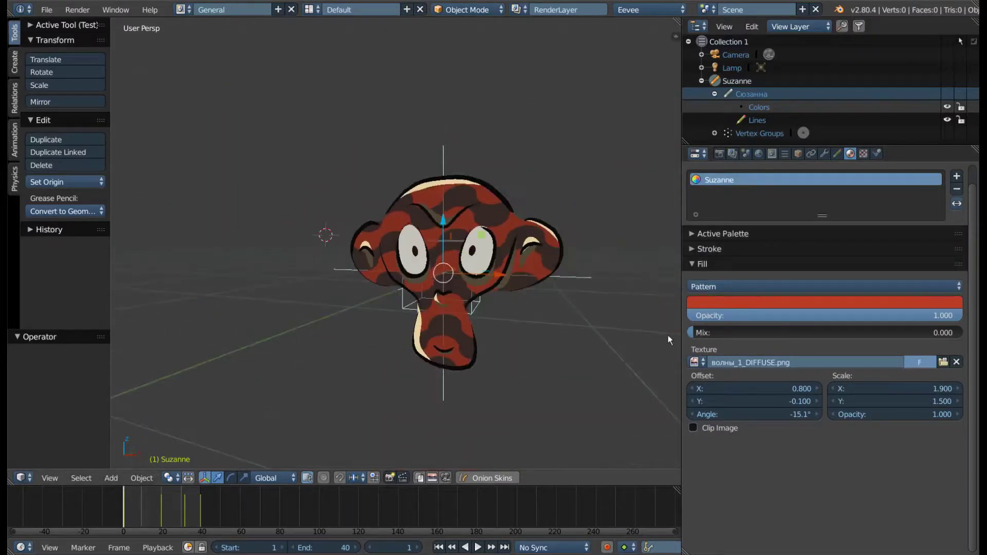
Raise the pattern Mix to 1.000, try a few fill colours, and frame Suzanne's head
drag(694, 332, 961, 332)
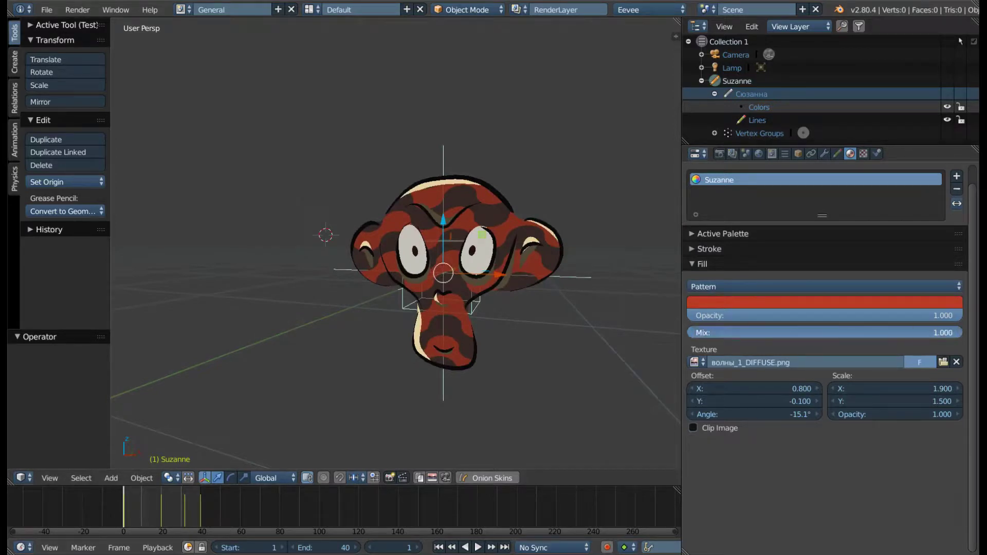
scroll(442, 278, up, 4)
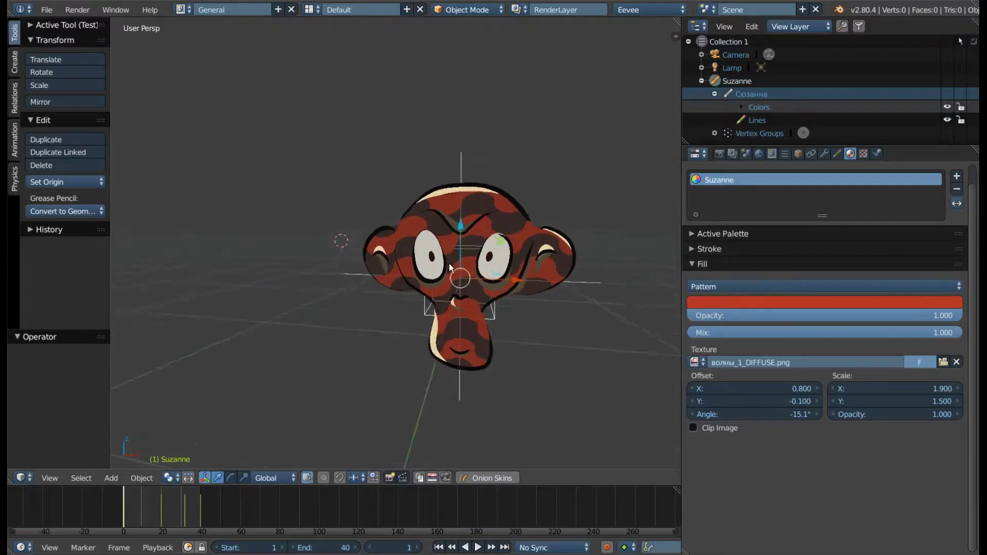
click(721, 303)
mouse_move(874, 175)
mouse_down()
mouse_move(893, 168)
mouse_move(892, 216)
mouse_up()
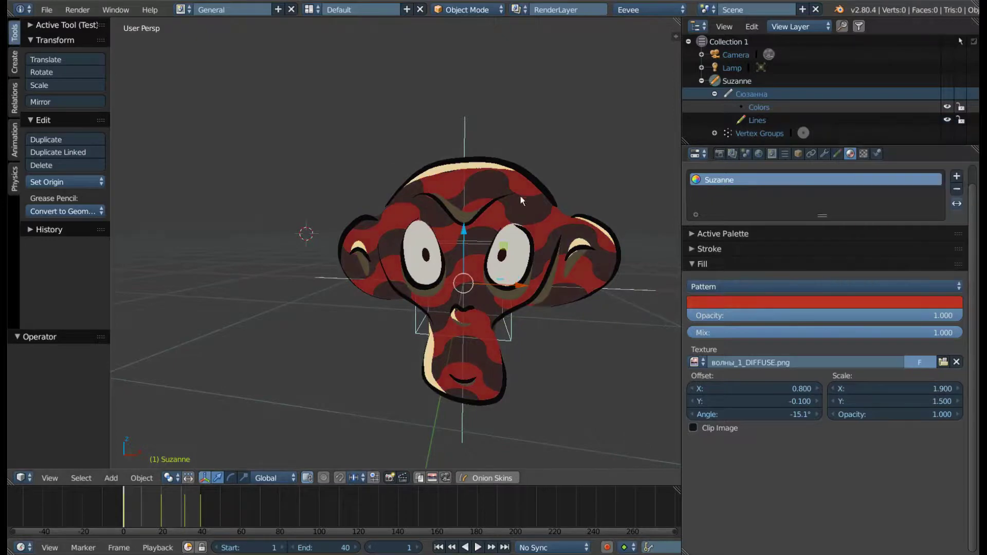
mouse_move(520, 199)
middle_down()
mouse_move(471, 206)
mouse_move(477, 211)
middle_up()
scroll(477, 212, up, 5)
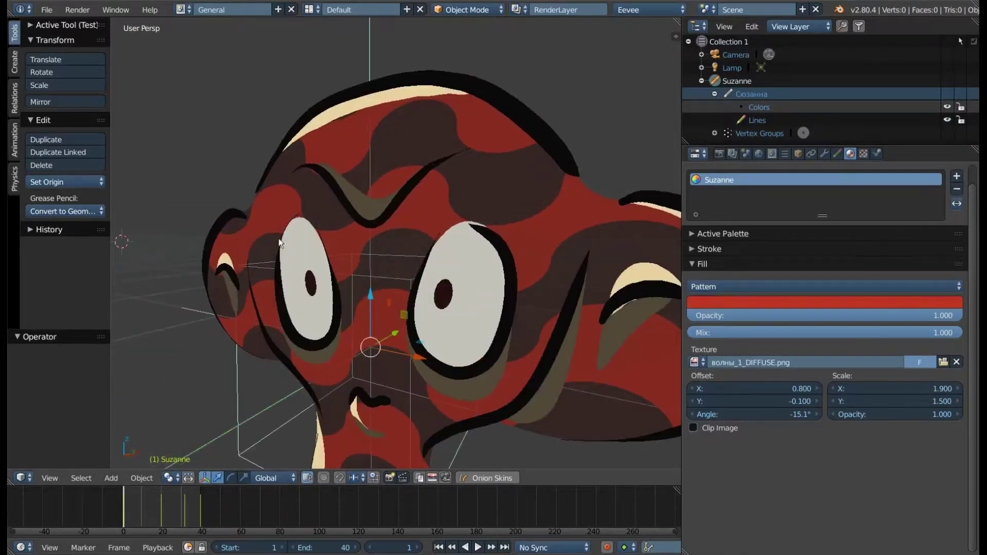
scroll(279, 242, down, 5)
key(KP_Decimal)
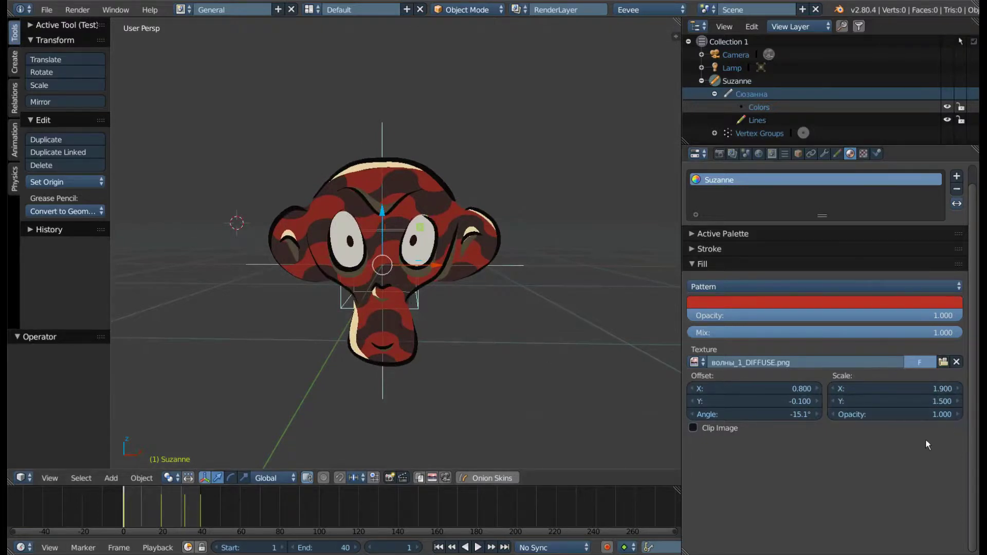
Switch the fill to Checker Board with Mix Texture turned off
click(775, 285)
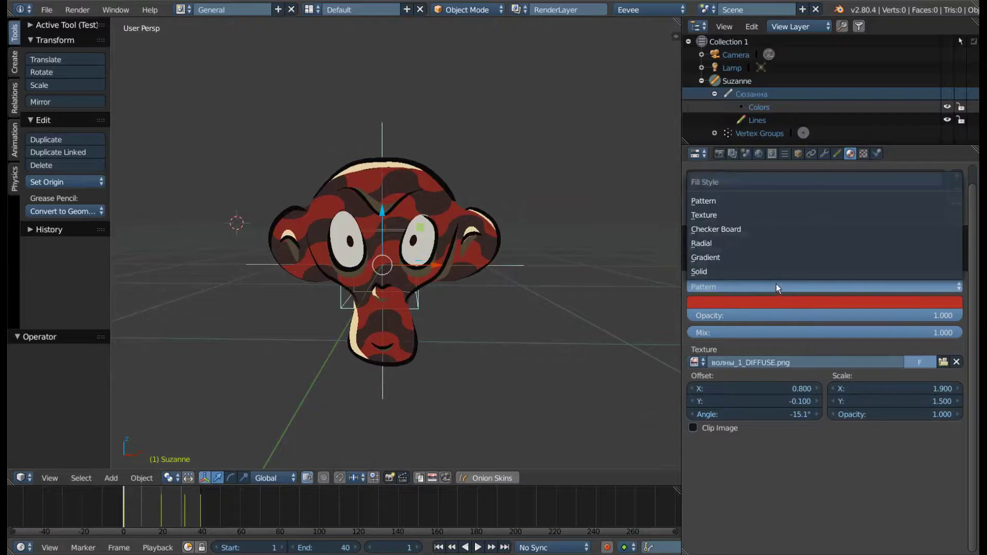
click(733, 229)
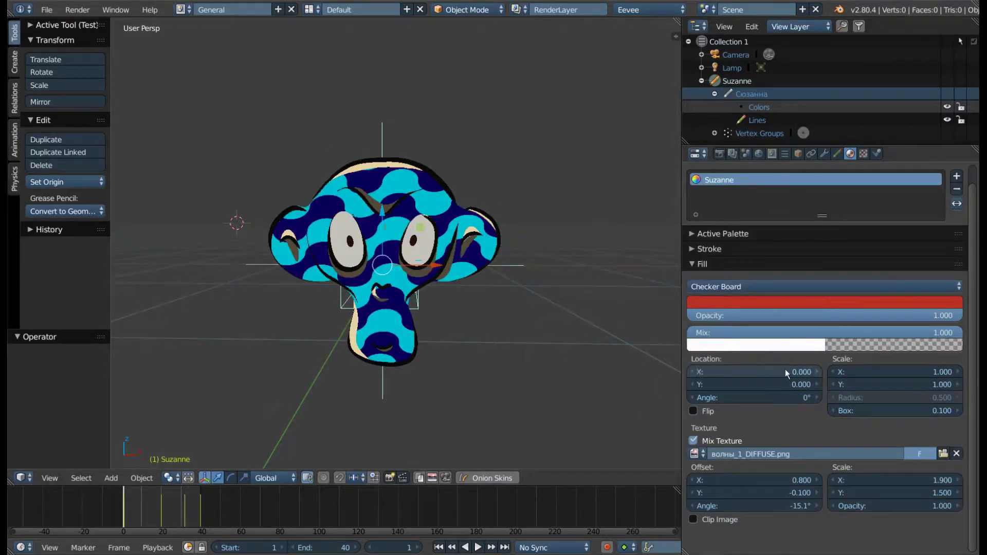
click(694, 441)
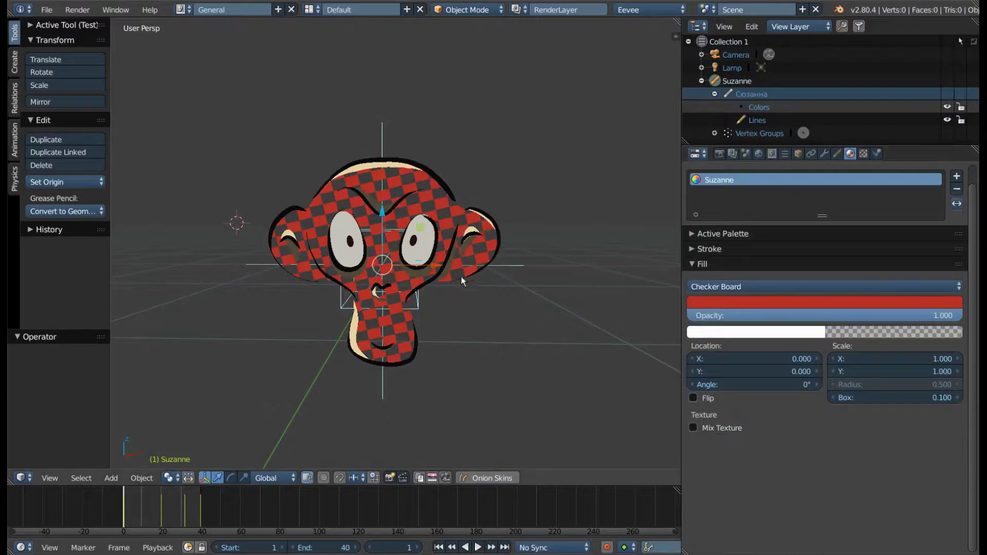
mouse_move(460, 276)
middle_down()
mouse_move(420, 269)
mouse_move(394, 236)
middle_up()
scroll(410, 250, up, 2)
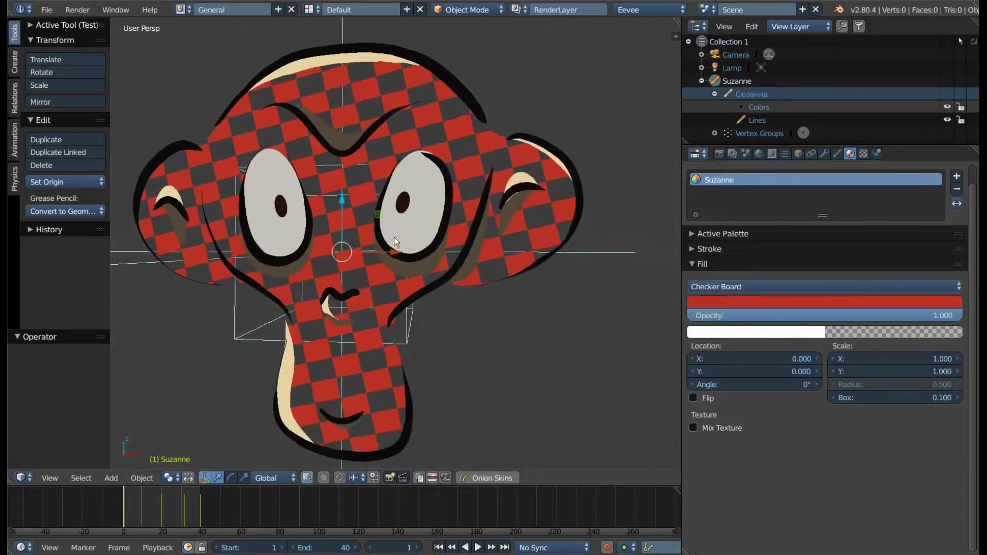
scroll(393, 236, down, 2)
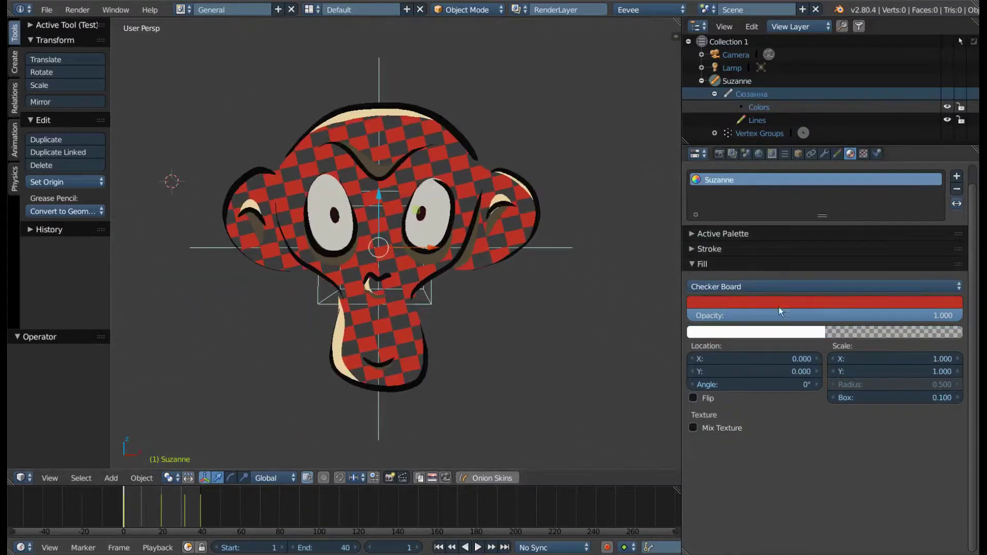
Make the first checker colour light green and experiment with the second colour's hue and transparency
click(822, 303)
click(876, 179)
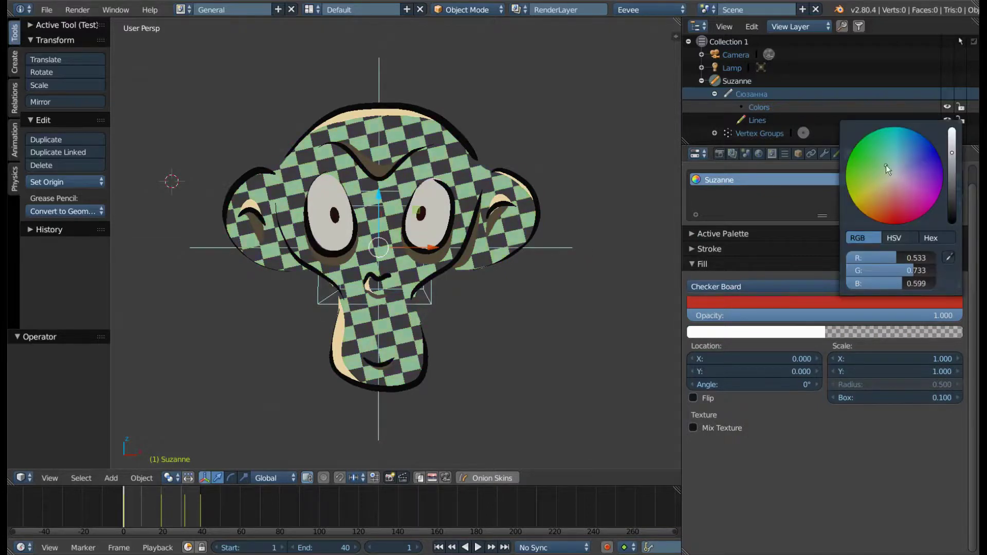
drag(754, 313, 908, 314)
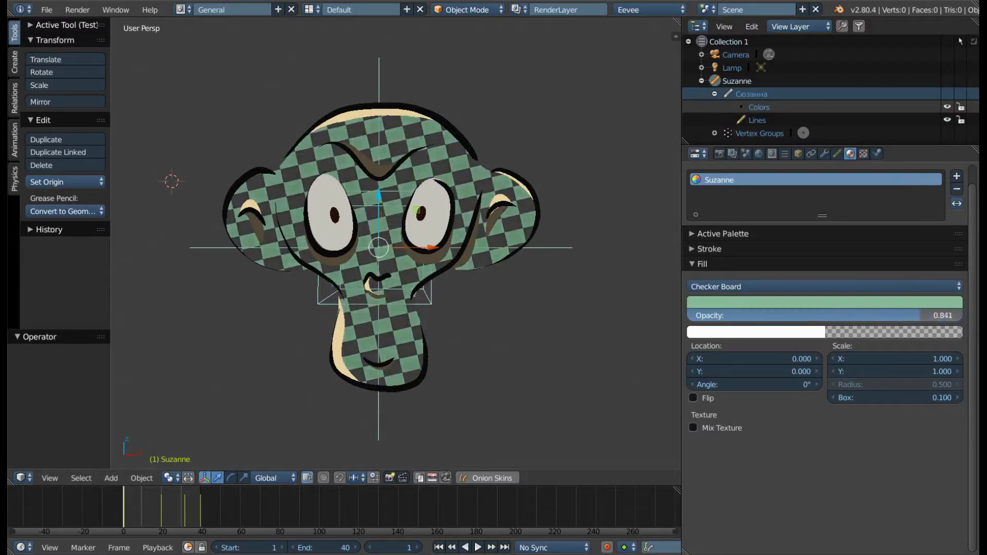
drag(908, 314, 956, 315)
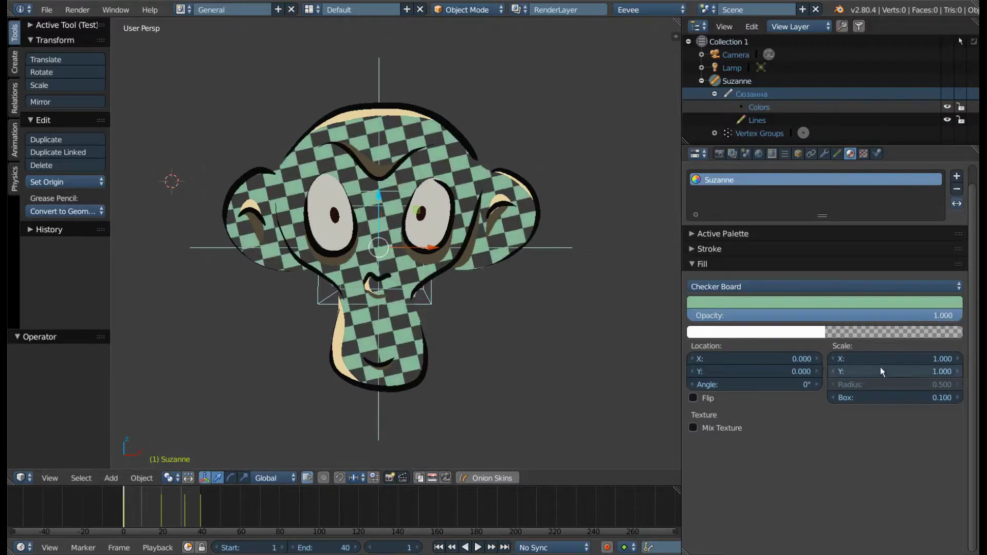
click(796, 333)
drag(876, 275, 935, 274)
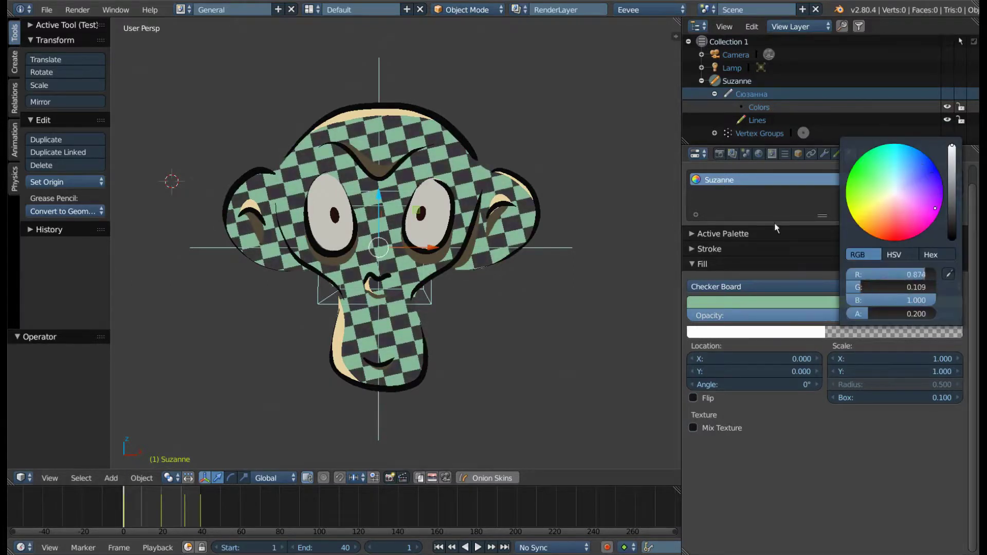
click(800, 333)
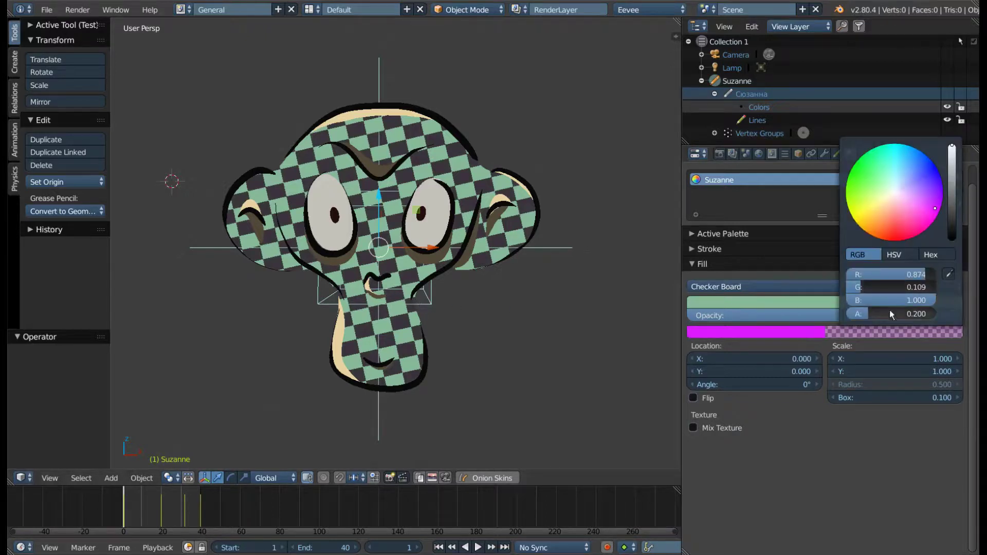
drag(889, 314, 863, 317)
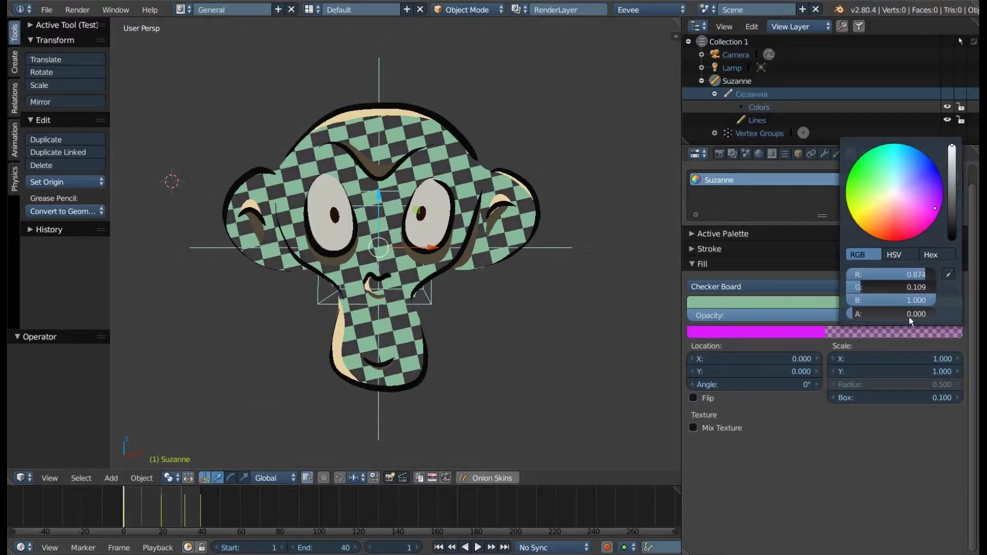
Restore the second checker colour's alpha and change it to peach
scroll(383, 237, up, 5)
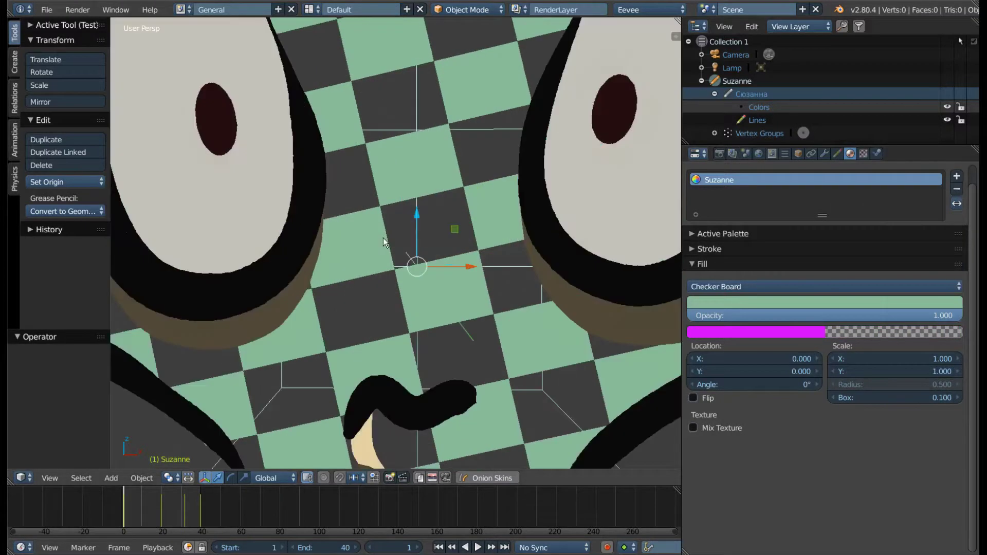
scroll(403, 256, up, 5)
scroll(403, 256, down, 2)
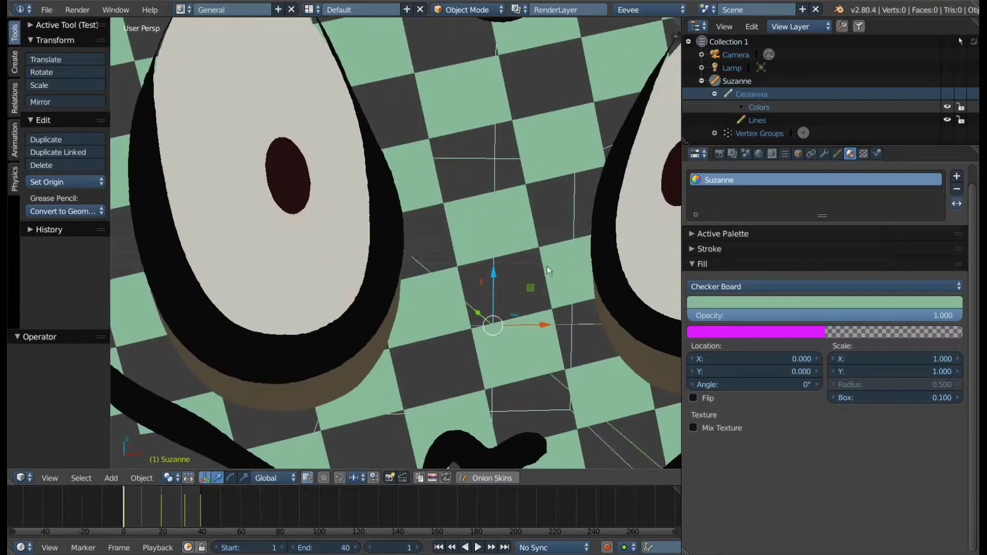
scroll(462, 272, down, 5)
scroll(462, 273, down, 3)
middle_drag(462, 273, 493, 277)
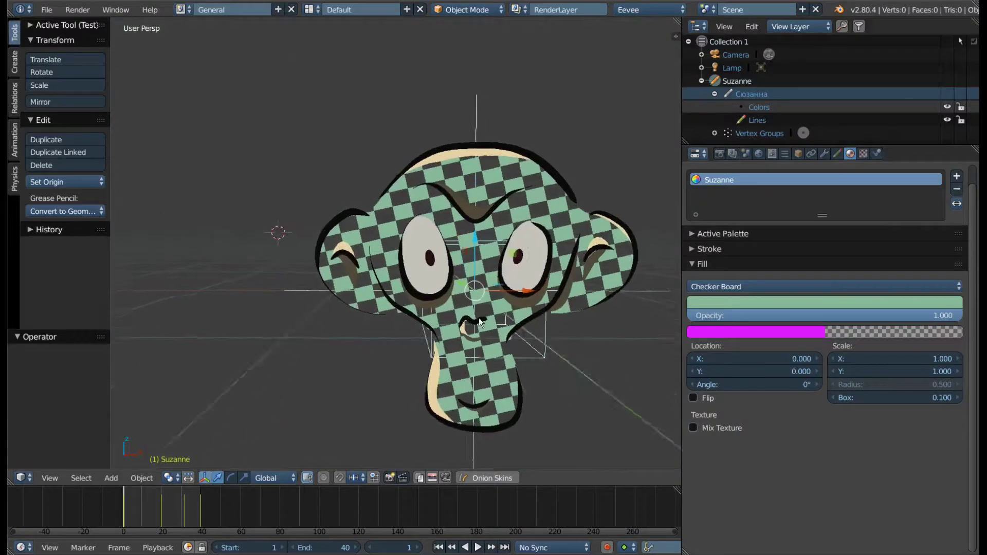
click(849, 333)
drag(856, 311, 933, 311)
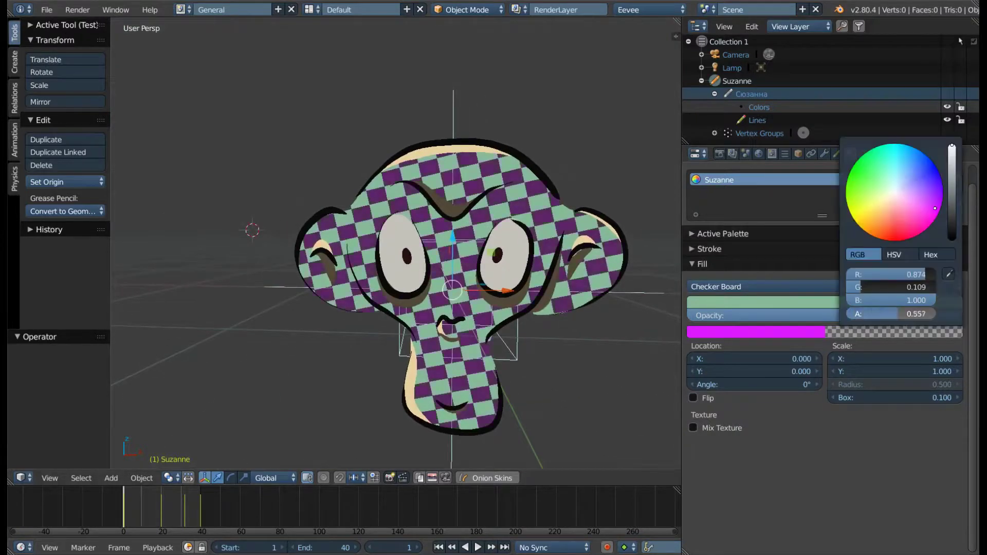
click(853, 332)
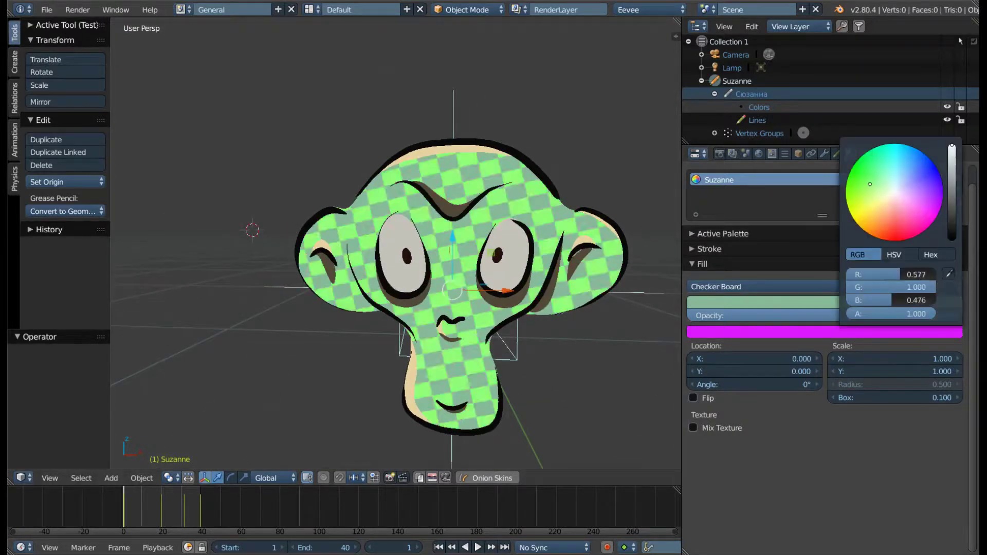
mouse_move(874, 169)
mouse_down()
mouse_move(917, 176)
mouse_move(885, 207)
mouse_up()
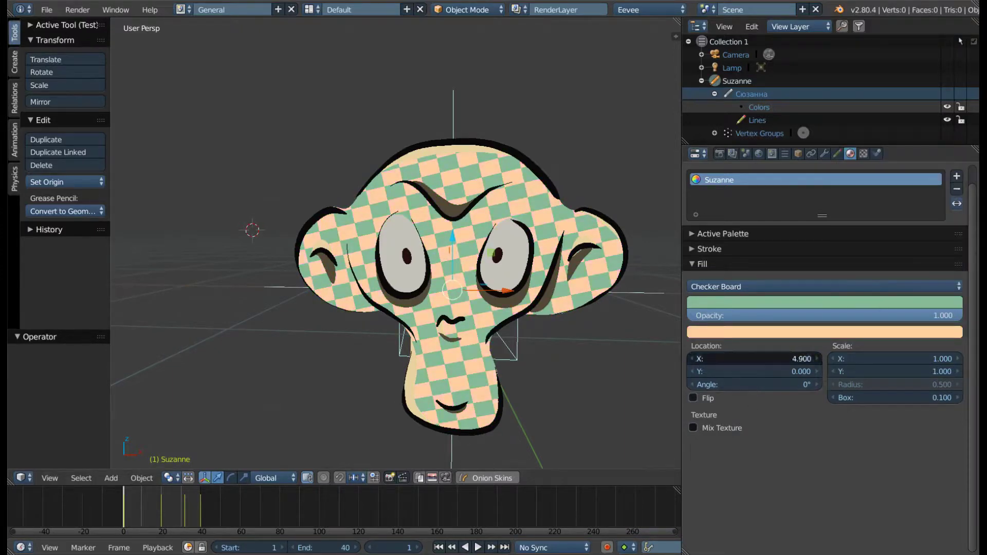
Set the checker offset 5.6/10.7, angle -12.5°, scale 1.3×1.1, Box 0.060, leaving Flip off
drag(732, 369, 760, 369)
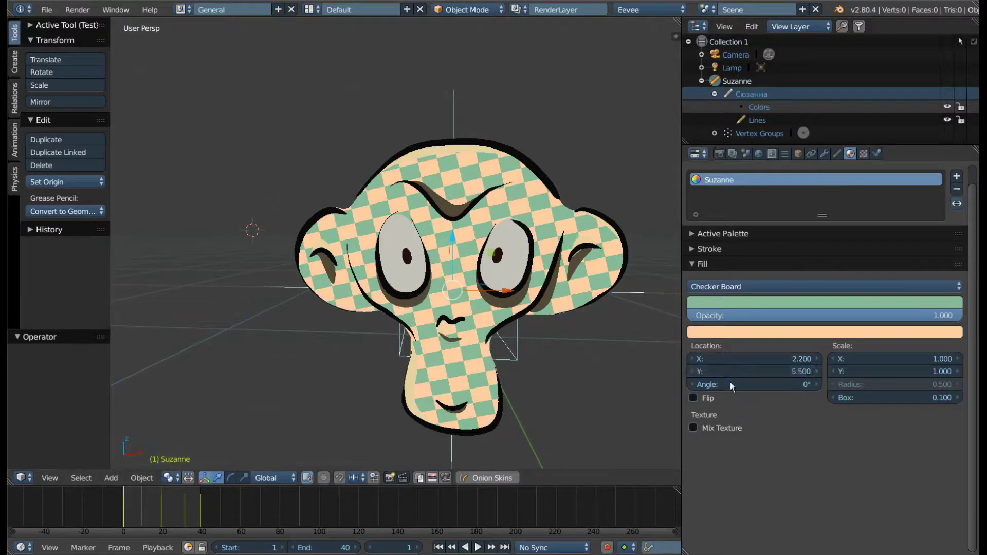
mouse_move(566, 360)
middle_down()
mouse_move(520, 363)
mouse_move(626, 350)
middle_up()
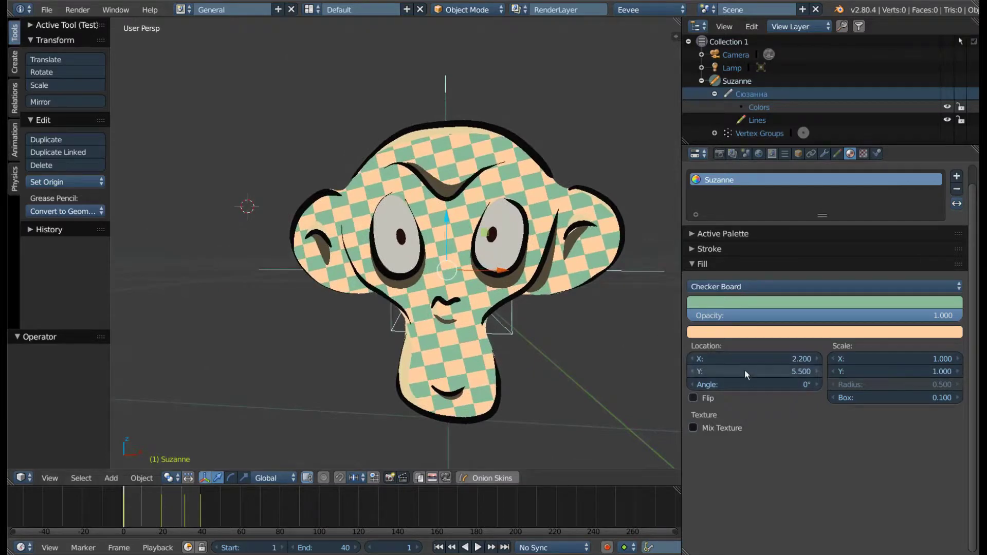
mouse_move(750, 384)
mouse_down()
mouse_move(760, 384)
mouse_move(741, 384)
mouse_move(776, 372)
mouse_move(741, 371)
mouse_move(745, 359)
mouse_move(771, 358)
mouse_up()
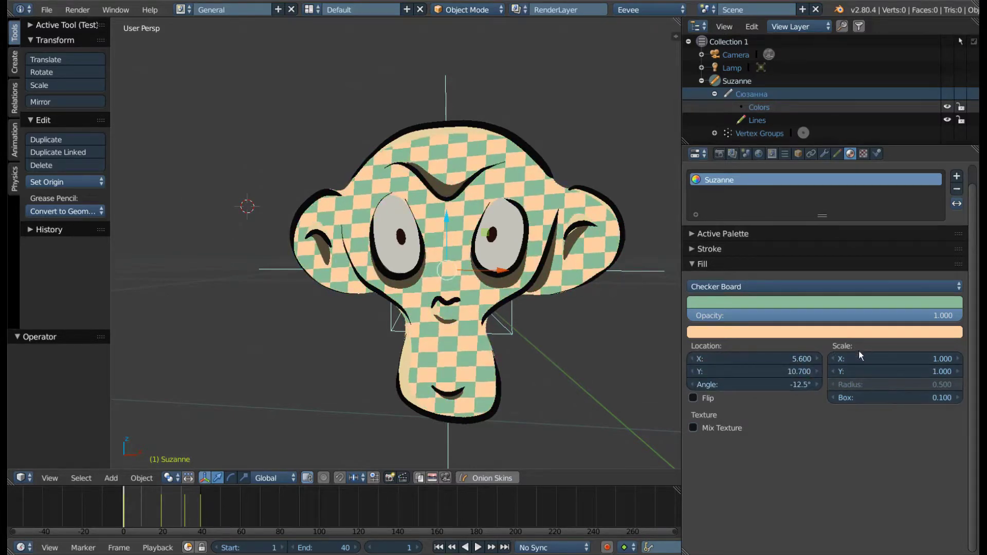
mouse_move(861, 359)
mouse_down()
mouse_move(833, 358)
mouse_move(874, 359)
mouse_move(843, 371)
mouse_move(857, 371)
mouse_up()
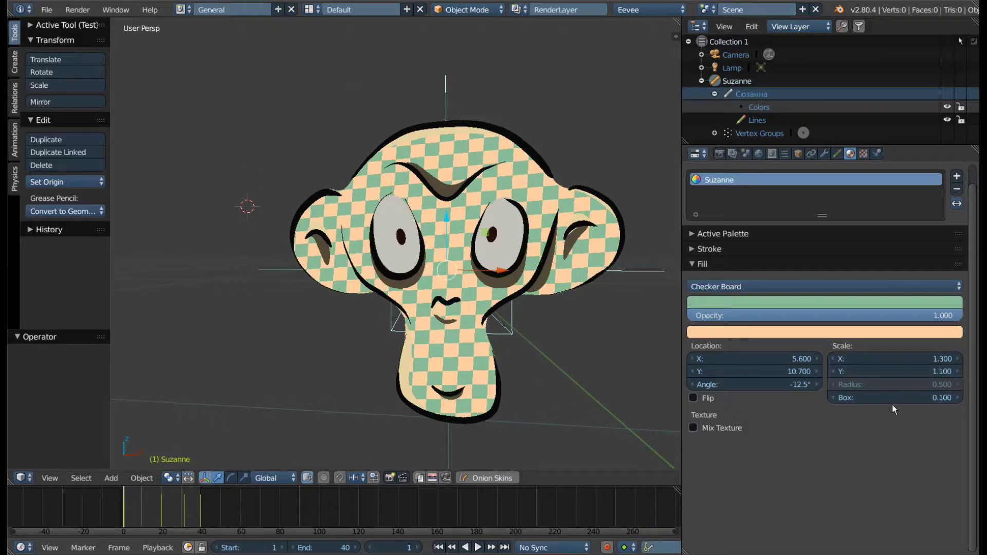
mouse_move(876, 396)
mouse_down()
mouse_move(854, 398)
mouse_move(900, 398)
mouse_move(884, 399)
mouse_up()
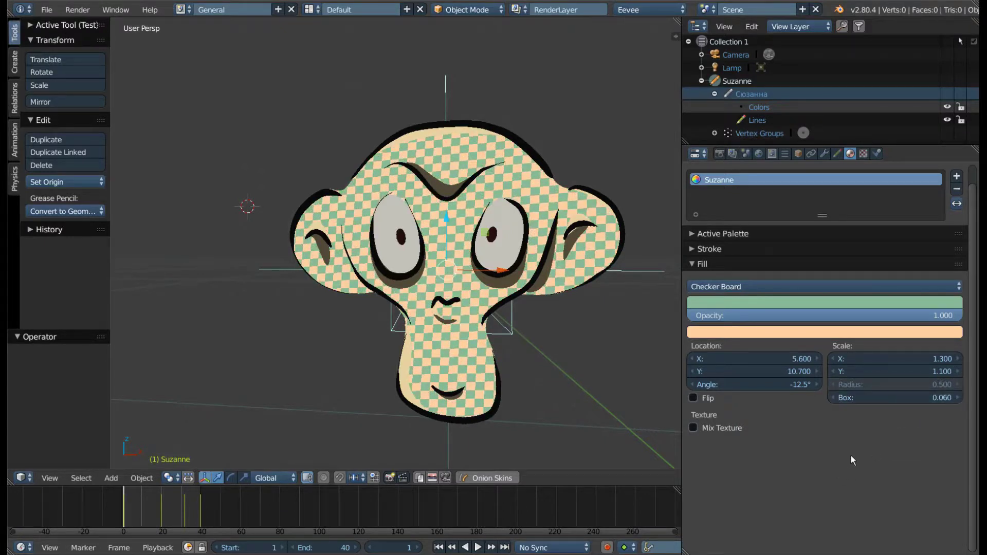
click(704, 400)
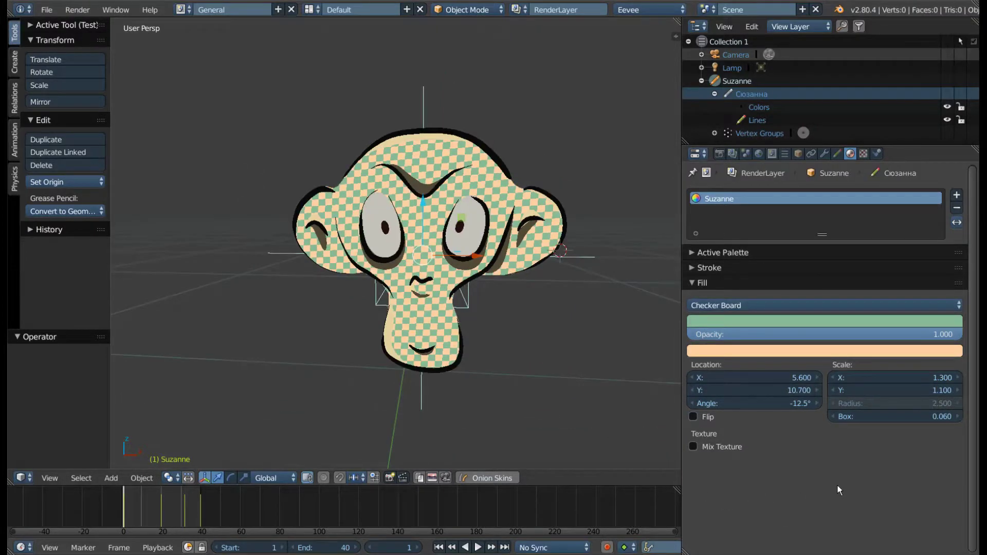
Switch the fill to Radial and drag its centre to 2.4/0.8 with Radius shrunk to 0.000
click(786, 305)
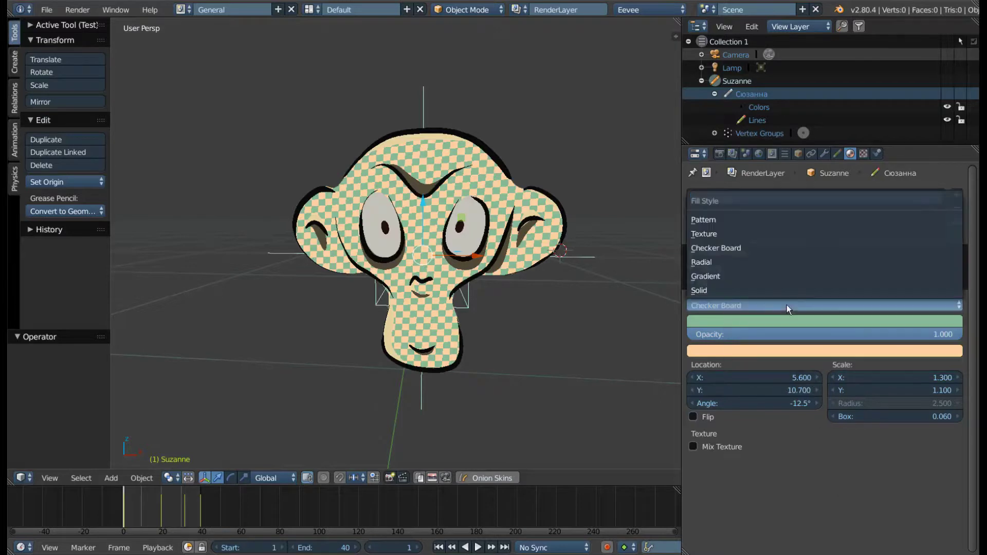
click(735, 269)
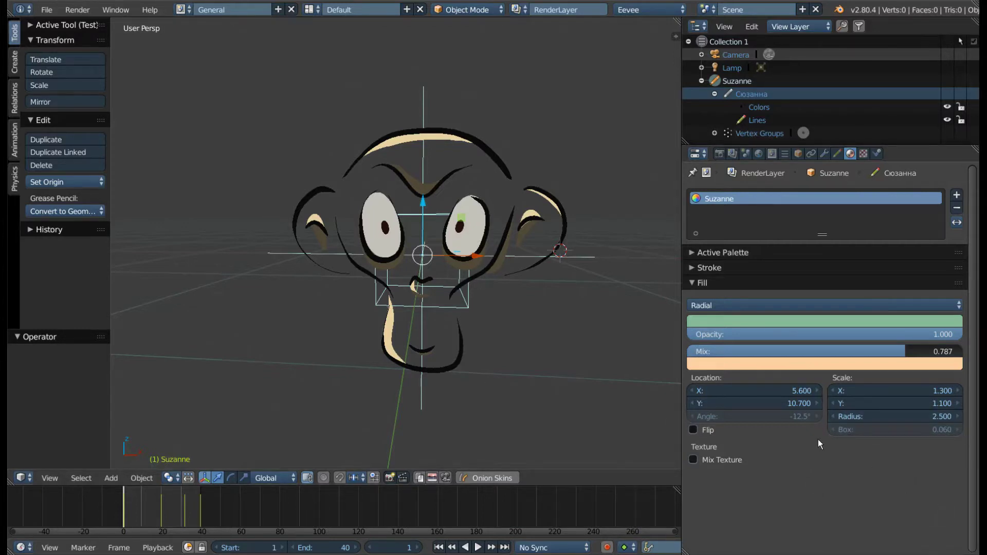
drag(844, 418, 874, 417)
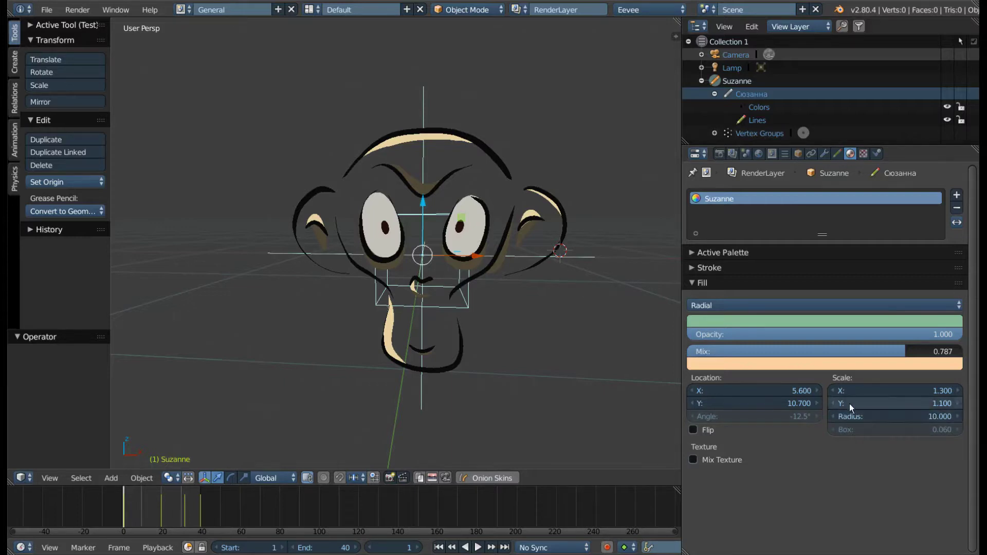
drag(720, 390, 761, 391)
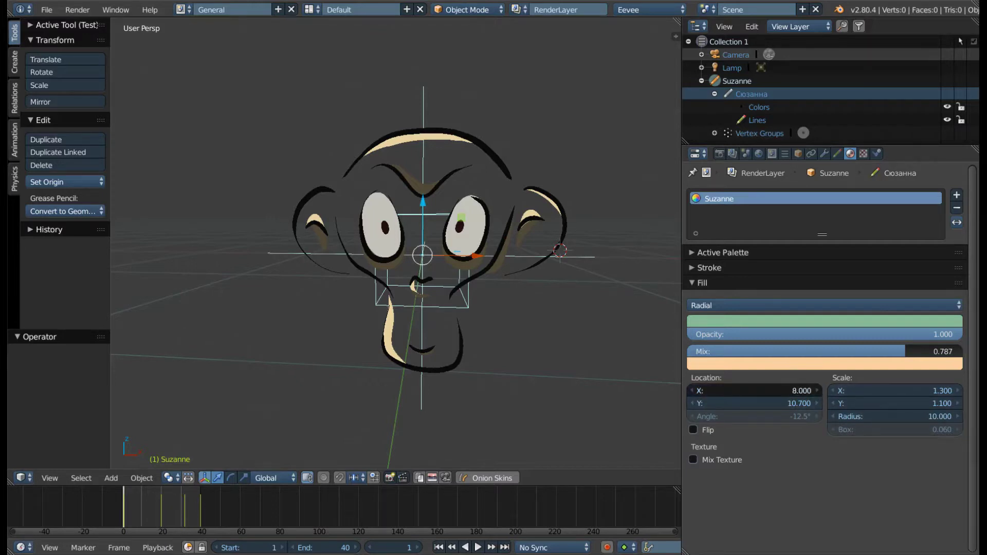
mouse_move(720, 391)
mouse_down()
mouse_move(689, 403)
mouse_move(705, 403)
mouse_up()
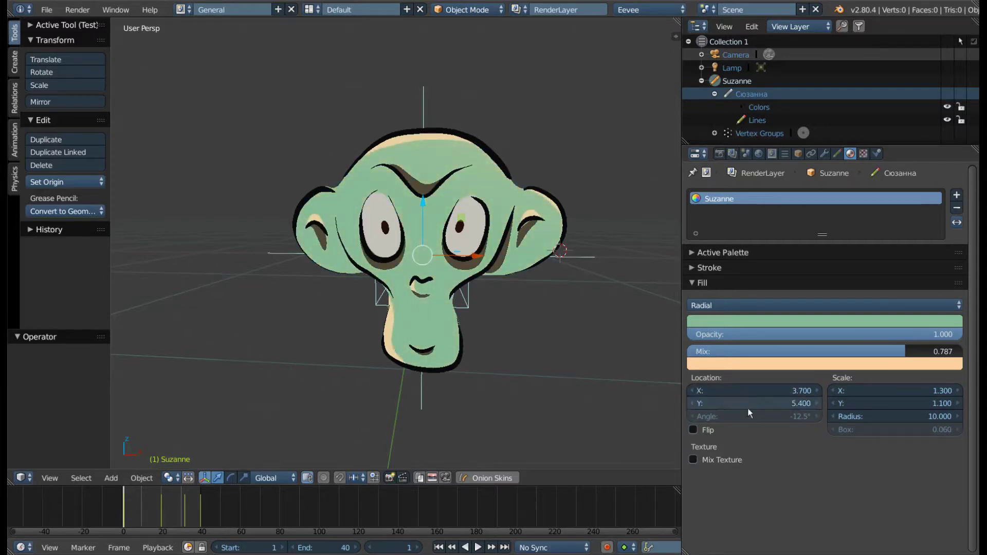
mouse_move(874, 416)
mouse_down()
mouse_move(843, 416)
mouse_move(863, 417)
mouse_up()
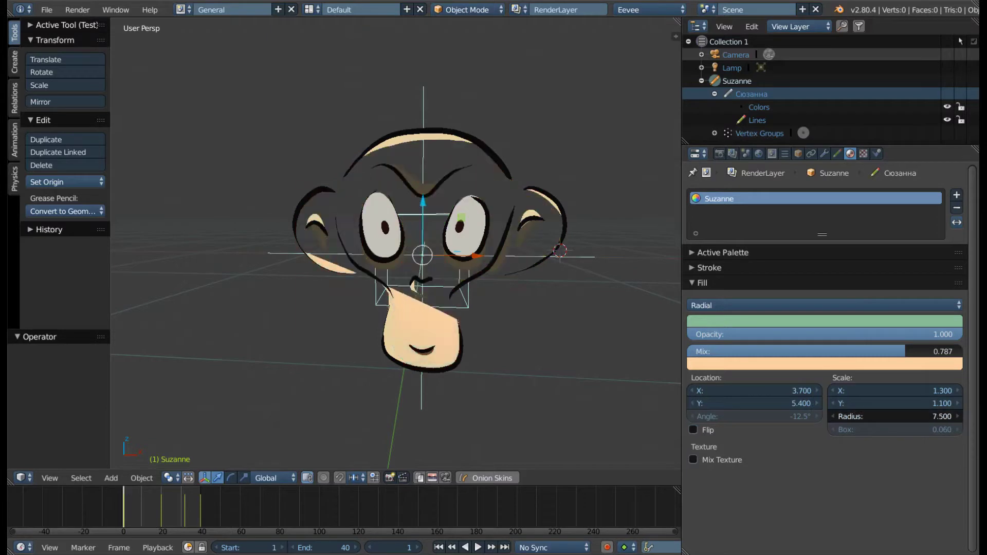
mouse_move(720, 403)
mouse_down()
mouse_move(771, 395)
mouse_move(760, 391)
mouse_up()
drag(894, 417, 853, 417)
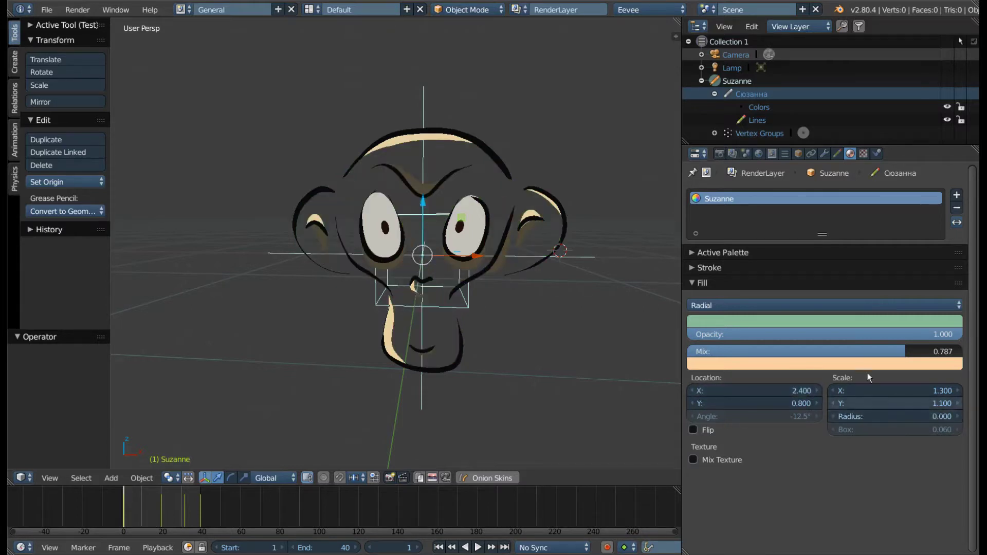
key(KP_1)
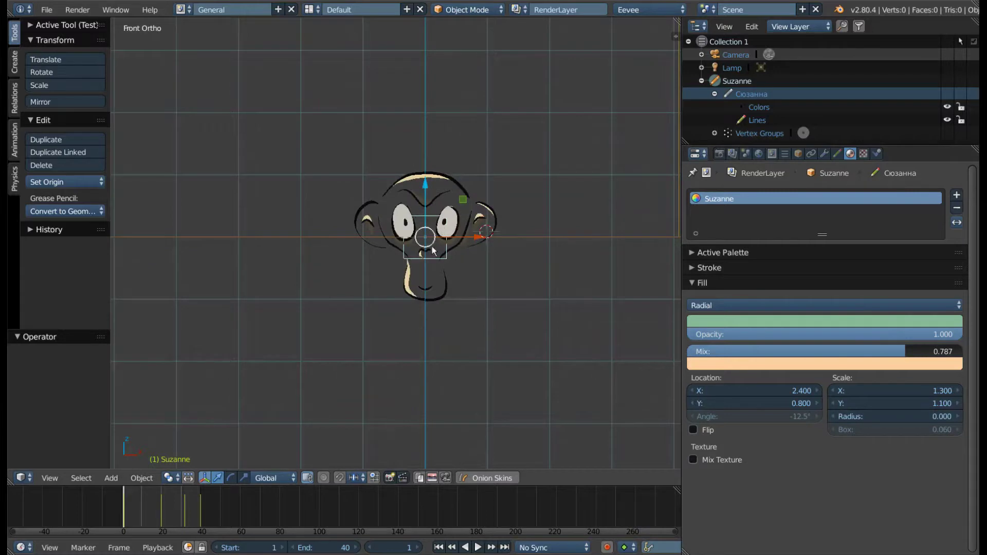
Reposition and resize the radial fill so its green area centres on Suzanne's face
scroll(437, 216, up, 5)
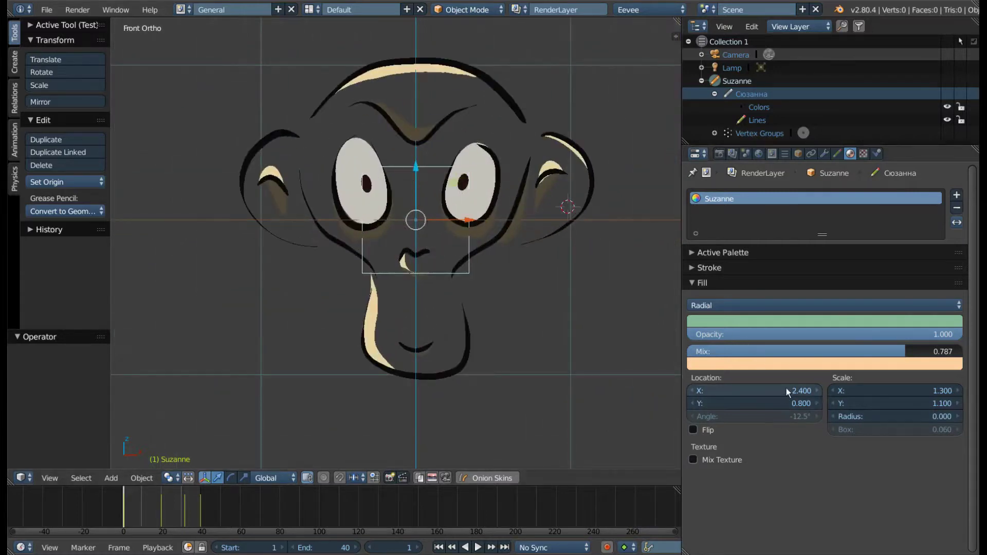
drag(786, 391, 740, 391)
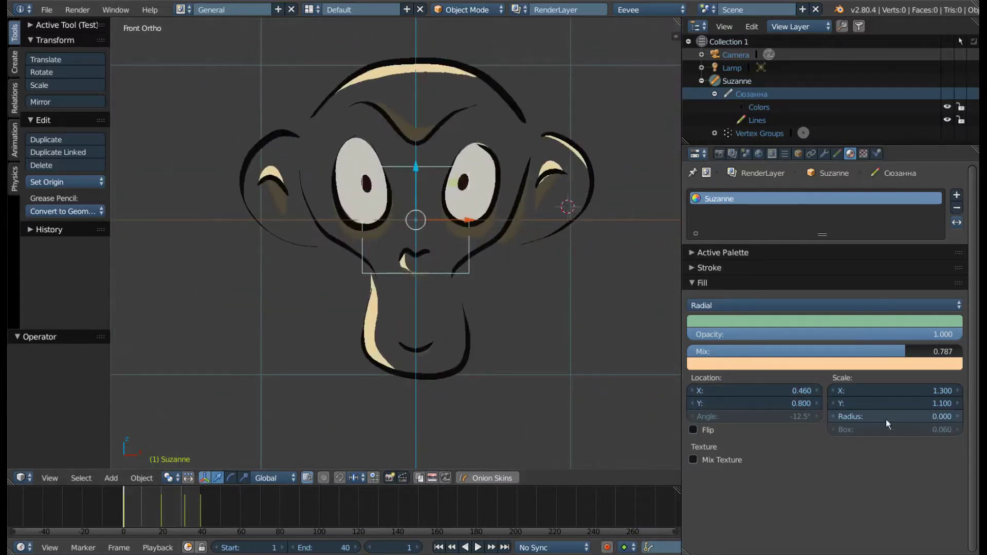
mouse_move(888, 417)
mouse_down()
mouse_move(925, 416)
mouse_move(884, 417)
mouse_up()
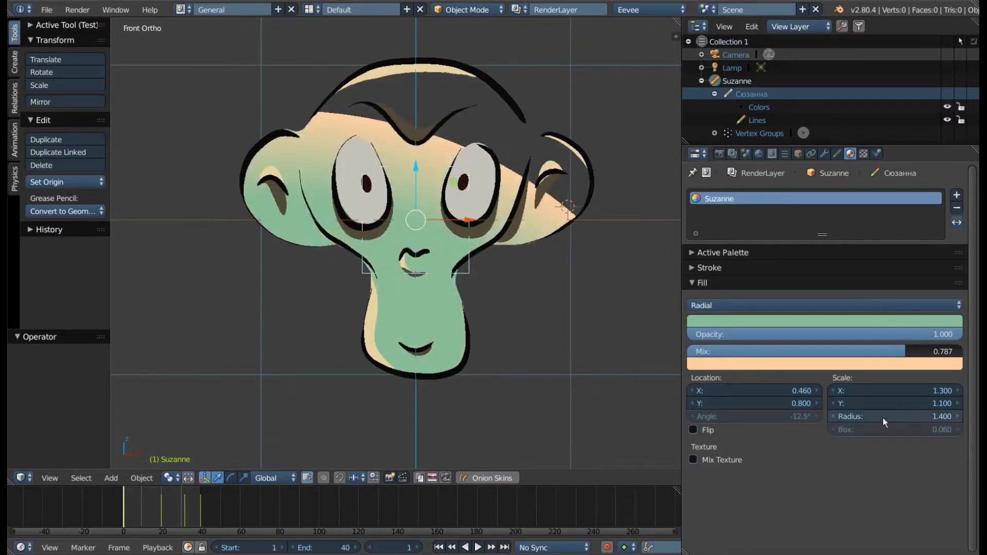
mouse_move(755, 390)
mouse_down()
mouse_move(787, 390)
mouse_move(706, 390)
mouse_move(782, 391)
mouse_move(719, 403)
mouse_up()
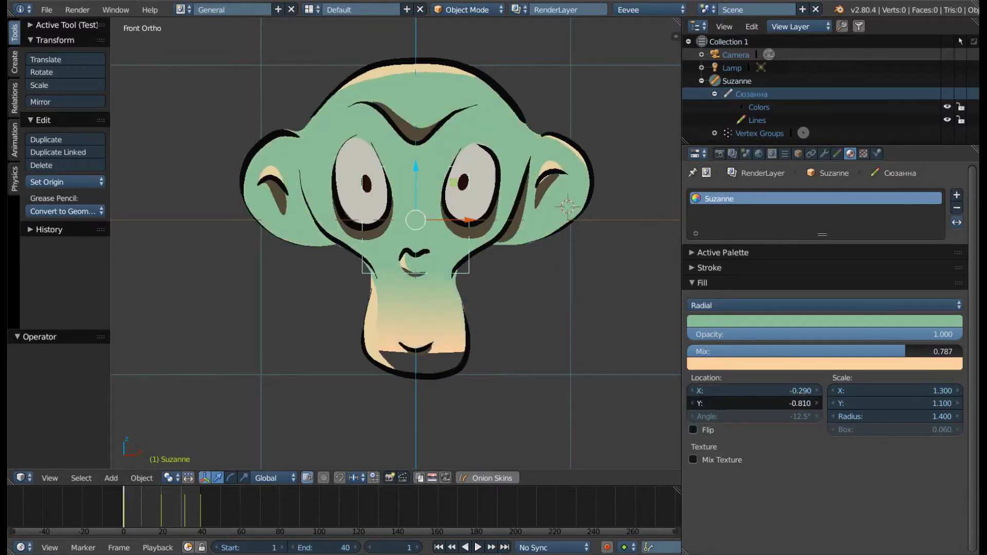
mouse_move(911, 415)
mouse_down()
mouse_move(873, 416)
mouse_move(899, 416)
mouse_up()
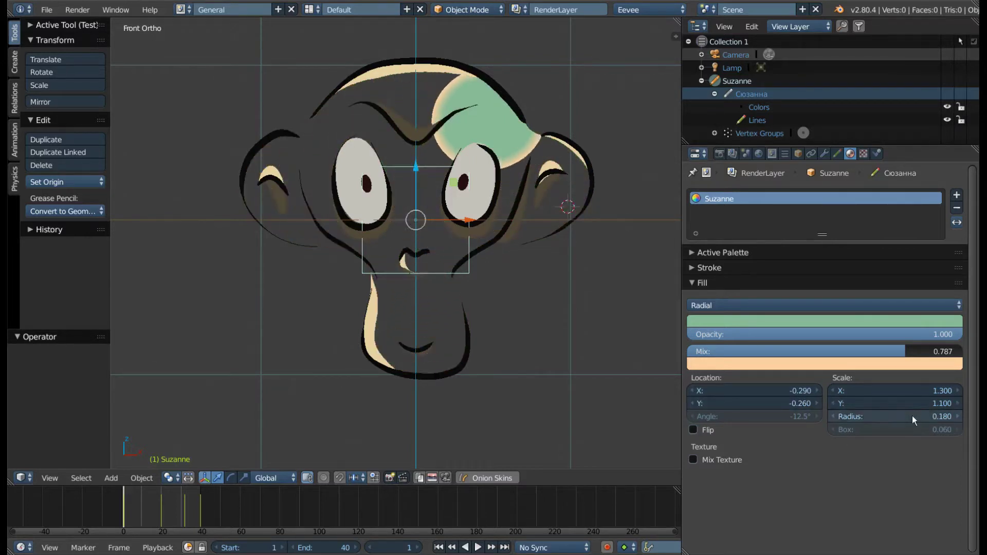
drag(791, 391, 817, 391)
mouse_move(756, 403)
mouse_down()
mouse_move(782, 403)
mouse_move(785, 389)
mouse_up()
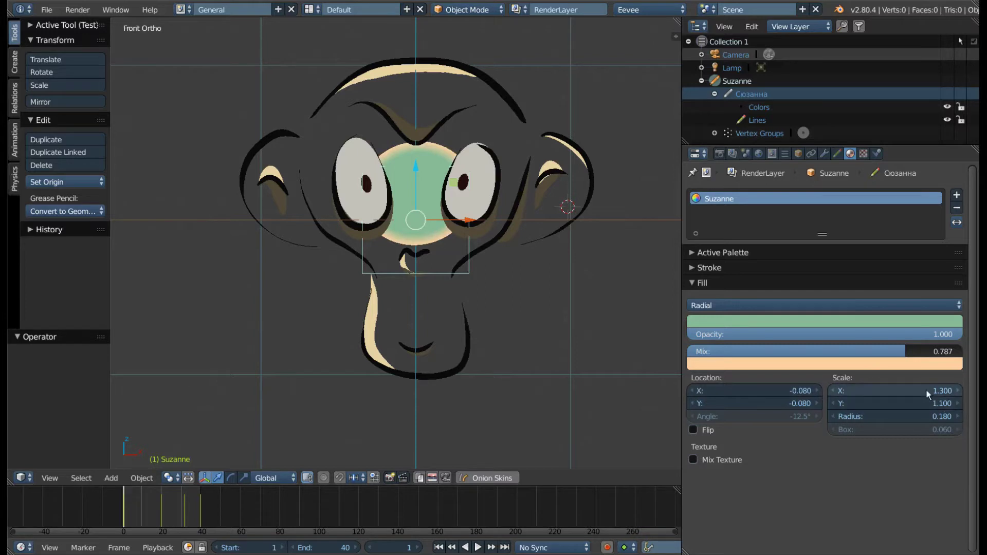
Mirror the radial scale, set Radius 0.460, enable Flip and set Mix to 0.707
mouse_move(926, 390)
mouse_down()
mouse_move(874, 389)
mouse_move(931, 391)
mouse_move(874, 403)
mouse_up()
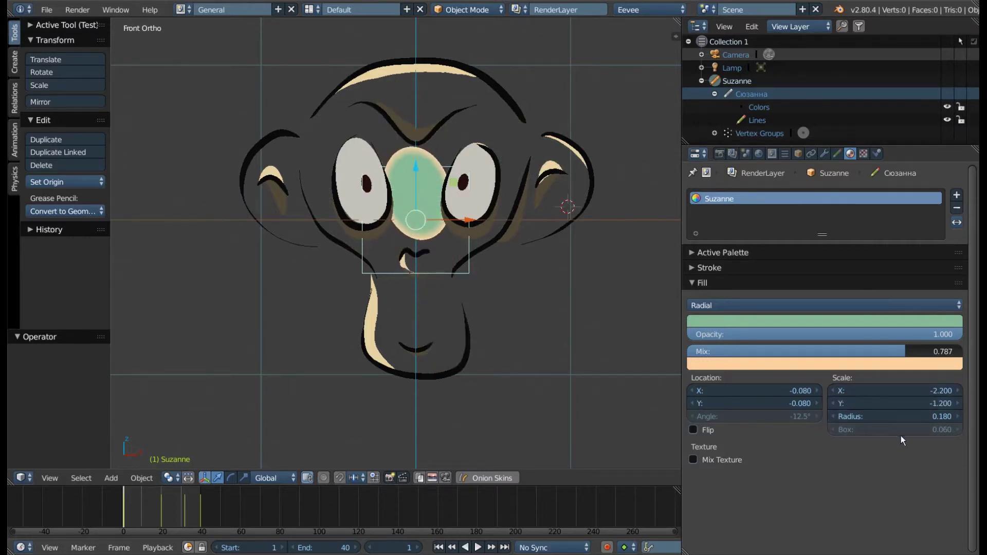
mouse_move(905, 418)
mouse_down()
mouse_move(925, 418)
mouse_move(897, 418)
mouse_up()
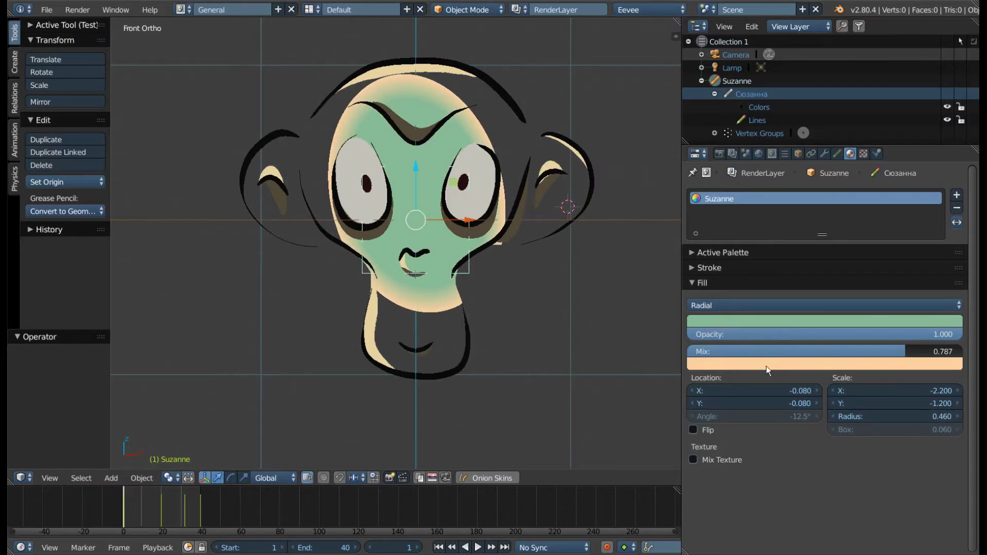
click(693, 430)
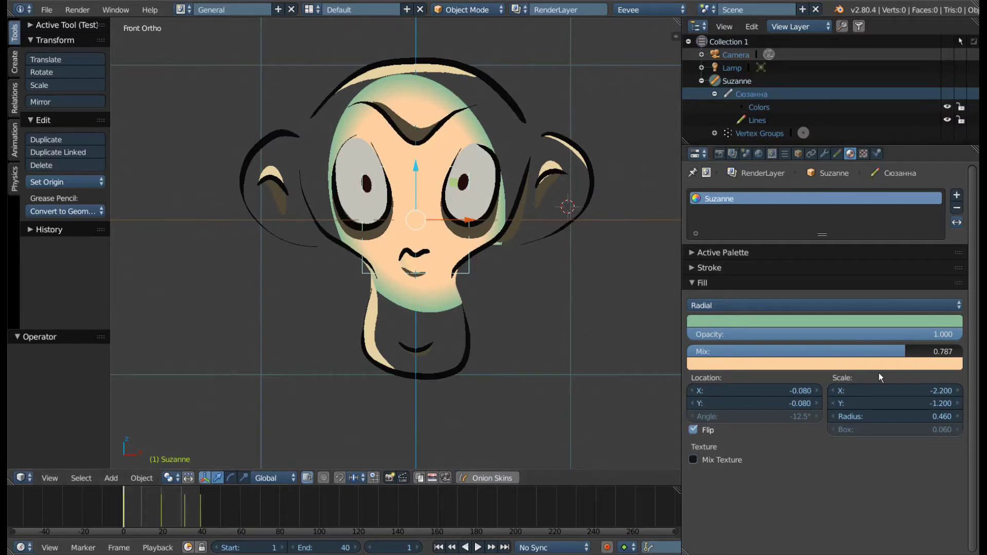
drag(899, 353, 697, 353)
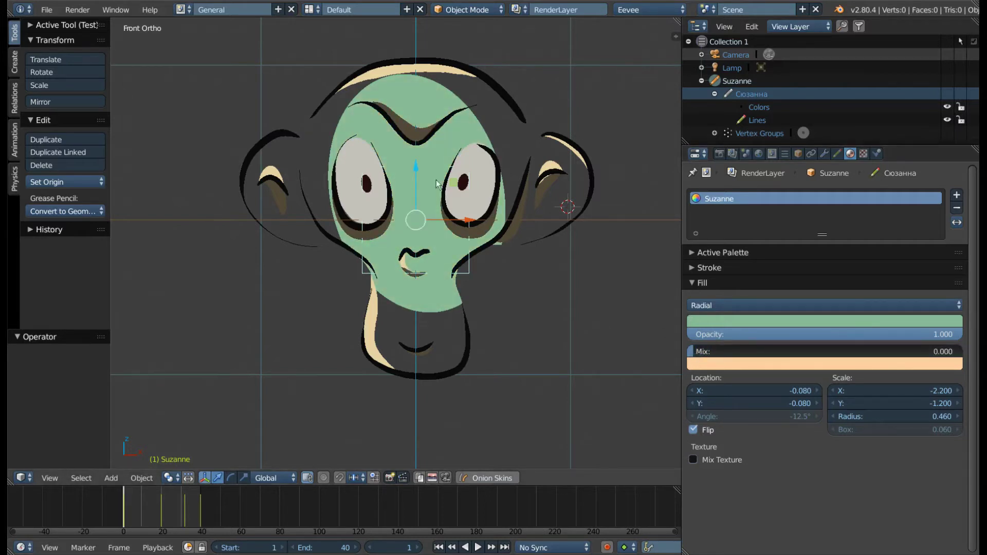
mouse_move(694, 348)
mouse_down()
mouse_move(960, 351)
mouse_move(890, 351)
mouse_up()
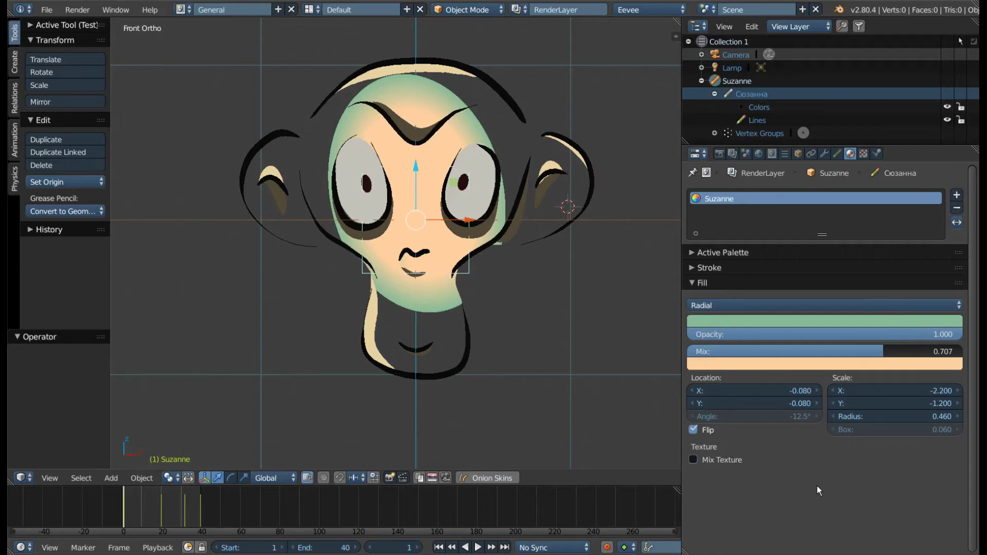
Switch the fill to Gradient at 1.72/-0.68, angle -38.1°, scale -1.8×-1.2, with Flip on
key(ctrl+z)
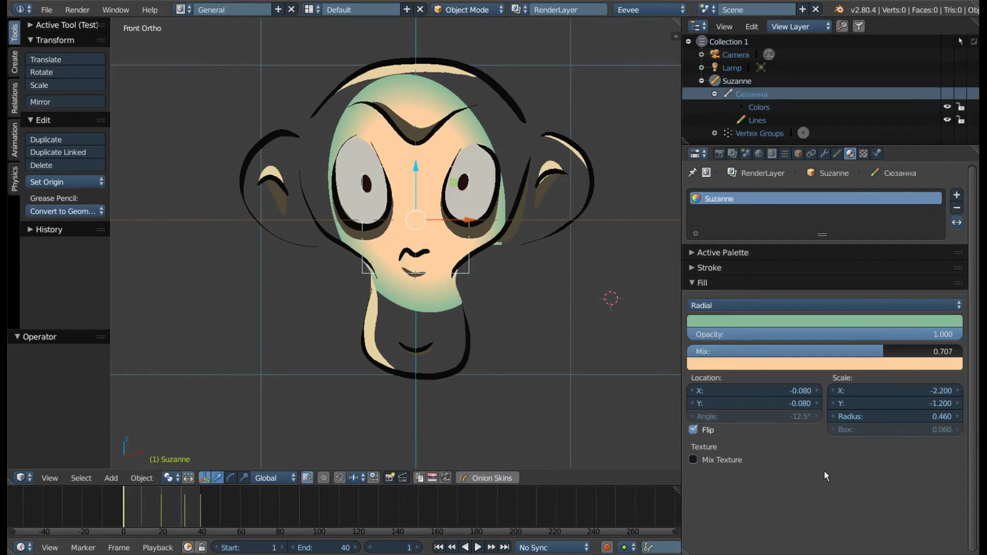
click(771, 305)
click(704, 278)
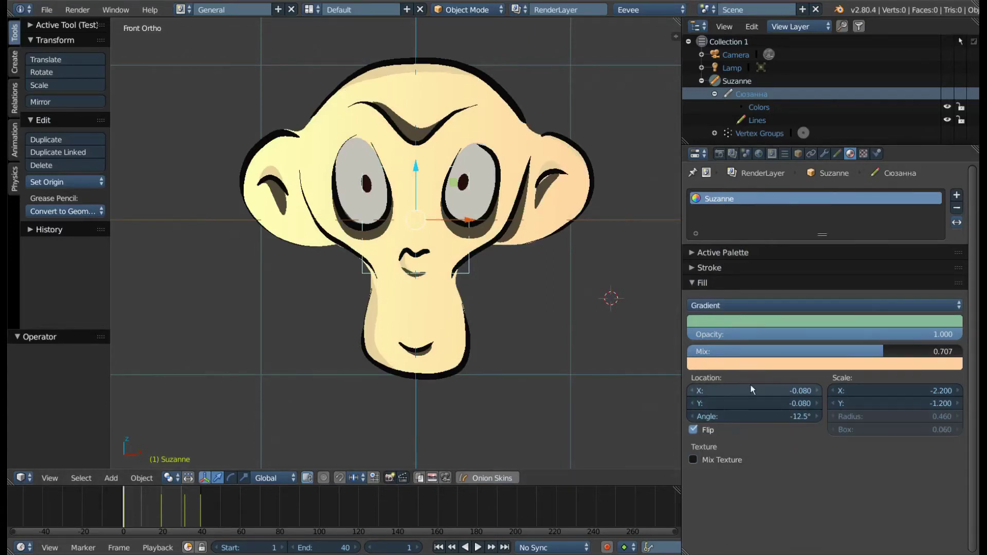
mouse_move(752, 390)
mouse_down()
mouse_move(792, 390)
mouse_move(719, 403)
mouse_move(771, 417)
mouse_move(719, 417)
mouse_move(730, 417)
mouse_up()
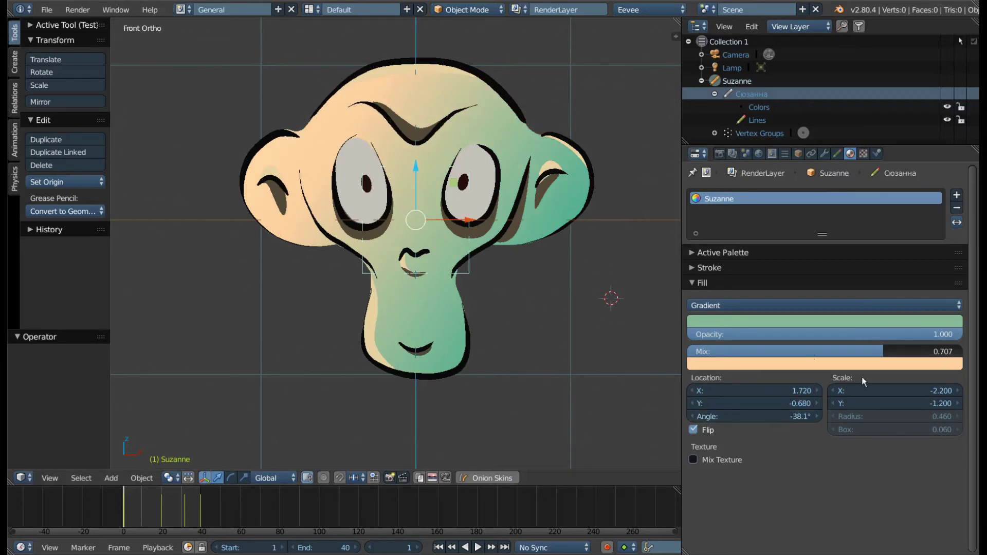
drag(905, 391, 957, 390)
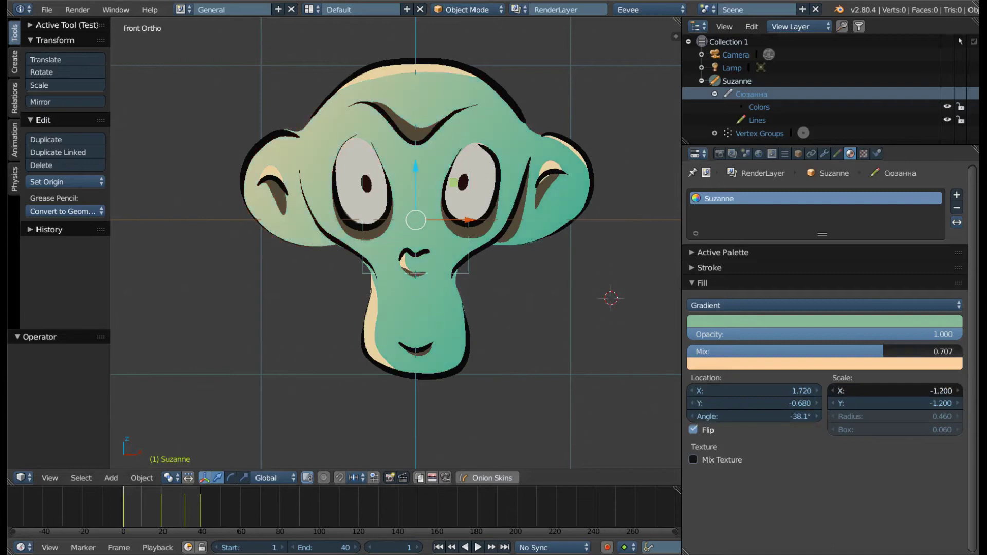
drag(895, 391, 838, 408)
click(699, 427)
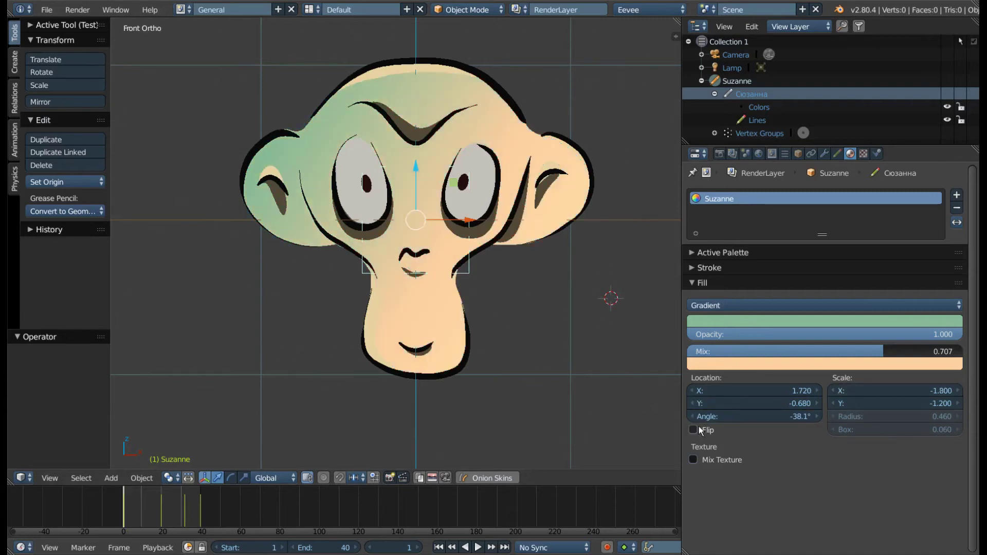
click(699, 426)
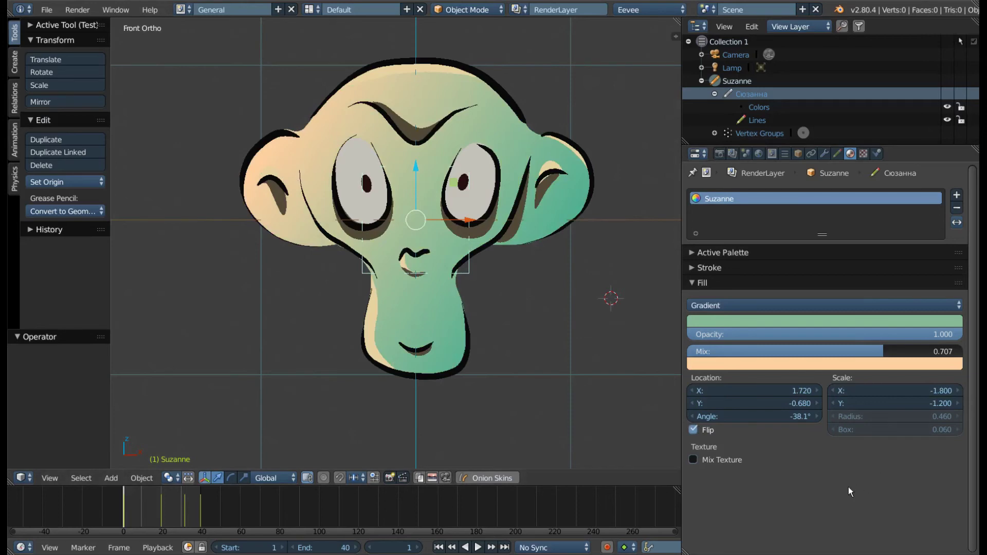
Switch the fill back to Solid in a lilac purple colour
click(751, 306)
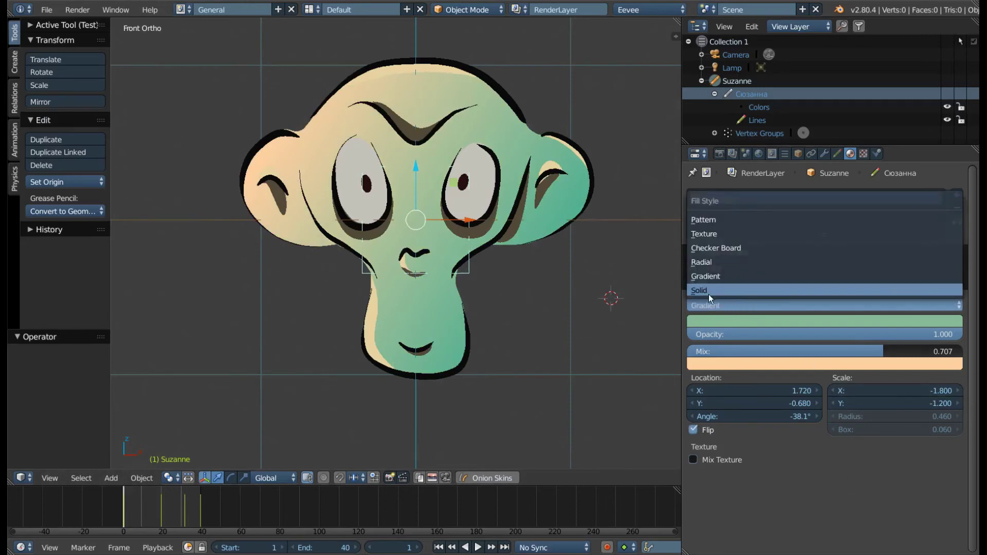
click(707, 292)
click(757, 320)
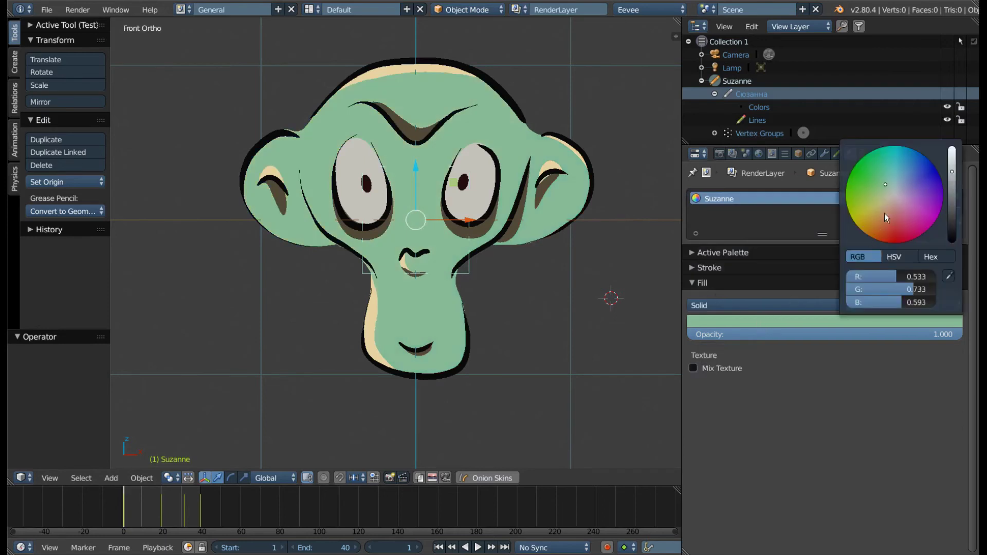
mouse_move(884, 213)
mouse_down()
mouse_move(863, 211)
mouse_move(900, 178)
mouse_move(877, 304)
mouse_up()
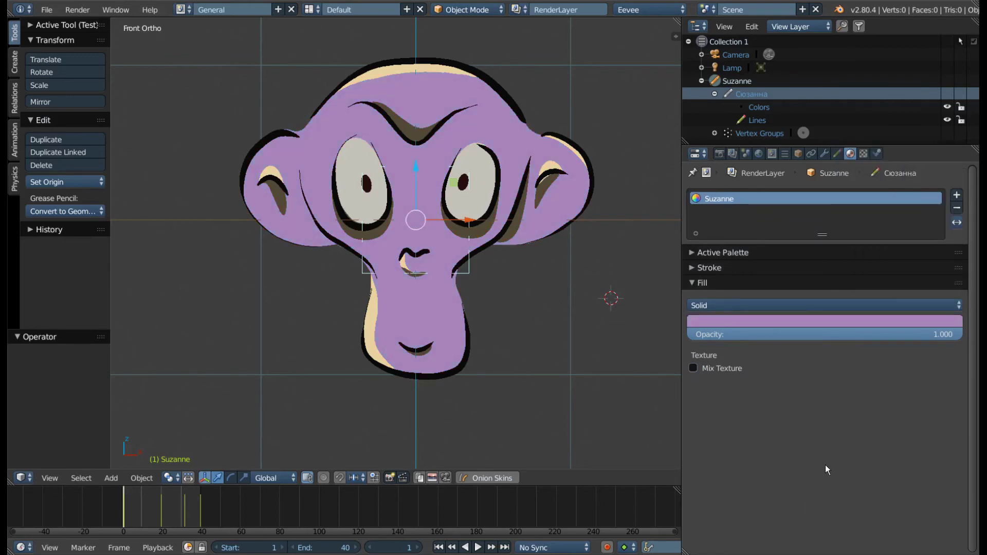